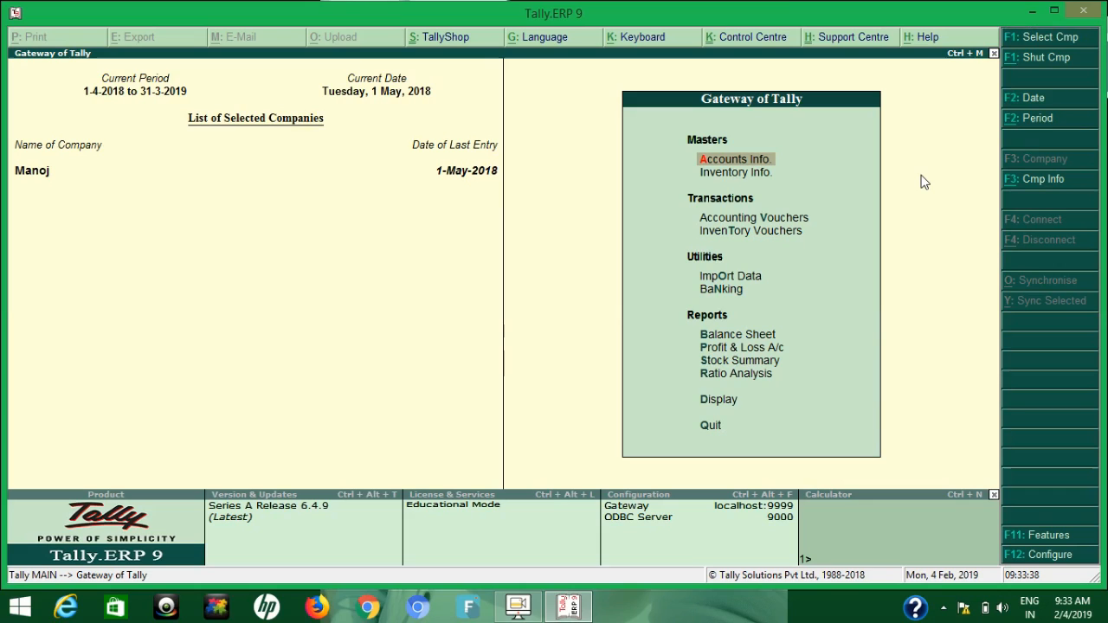
# Go through the company's accounting features, keep zero-valued transactions enabled as Yes, and accept the settings
pyautogui.click(1066, 542)
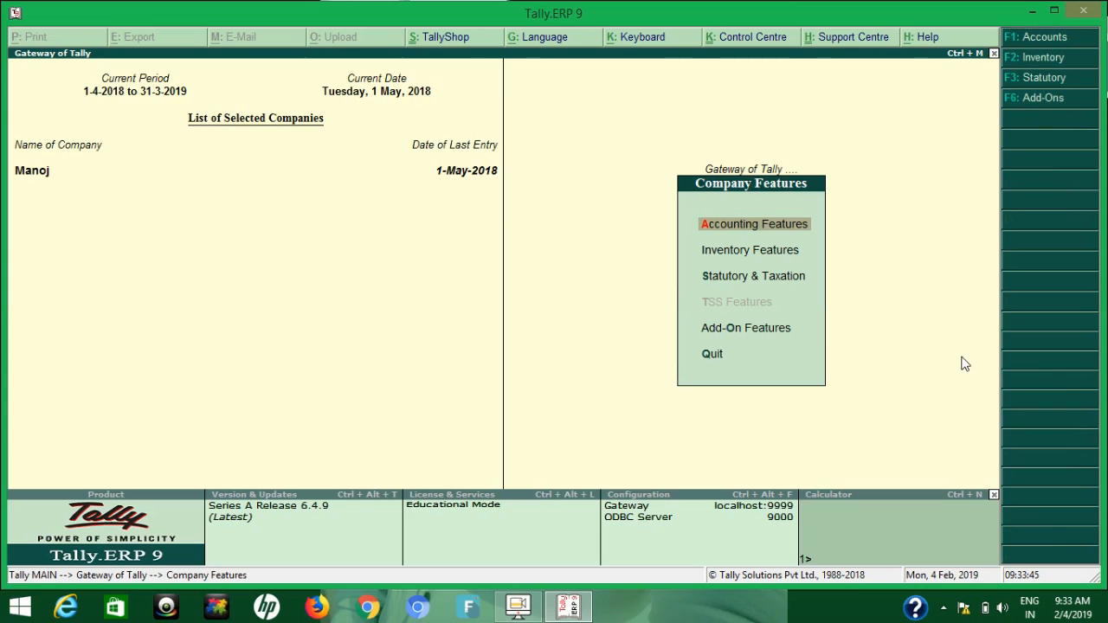
pyautogui.press('Return')
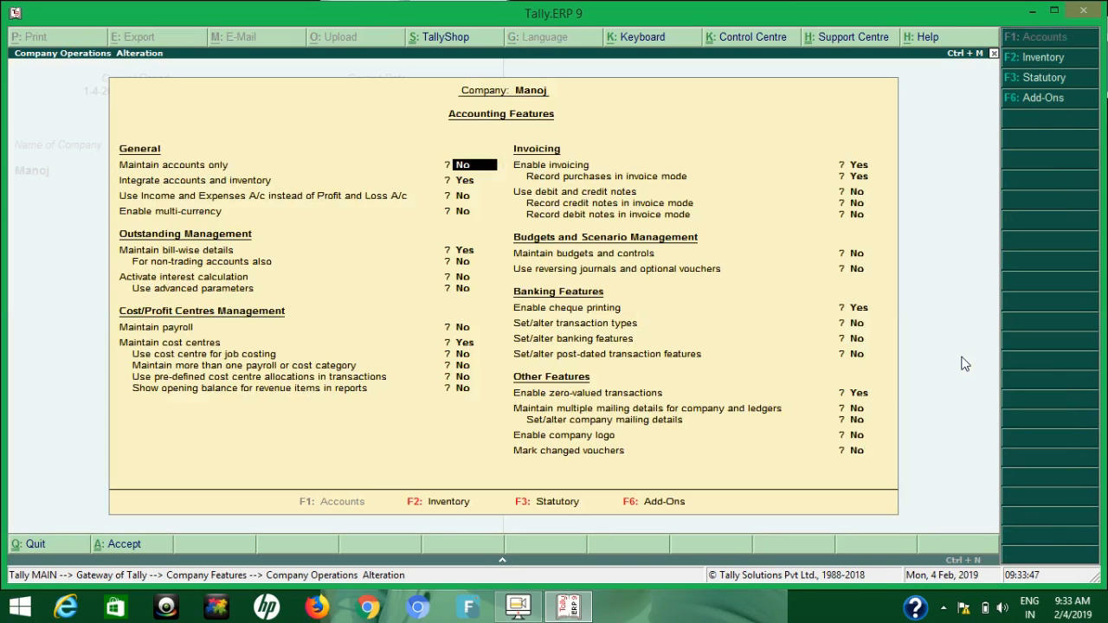
pyautogui.press('Return')
pyautogui.press('Return')
pyautogui.press('Return')
pyautogui.press('Return')
pyautogui.press('Return')
pyautogui.press('Return')
pyautogui.press('Return')
pyautogui.press('Return')
pyautogui.press('Return')
pyautogui.press('Return')
pyautogui.press('Return')
pyautogui.press('Return')
pyautogui.press('Return')
pyautogui.press('Return')
pyautogui.press('Return')
pyautogui.press('Return')
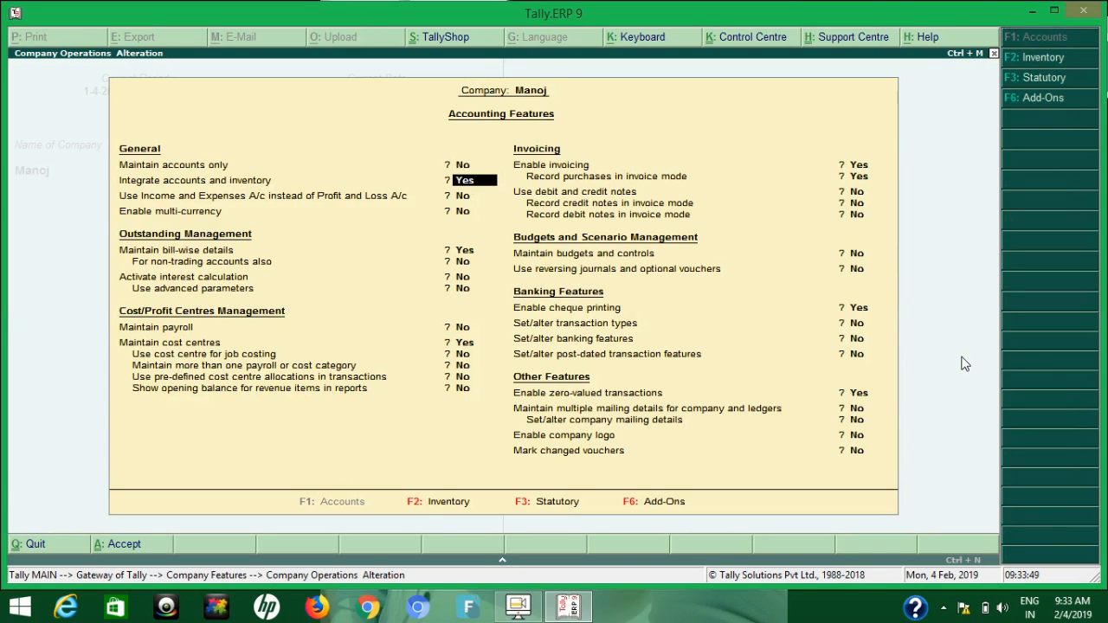
pyautogui.press('Return')
pyautogui.press('Return')
pyautogui.press('Return')
pyautogui.press('Return')
pyautogui.press('Return')
pyautogui.press('Return')
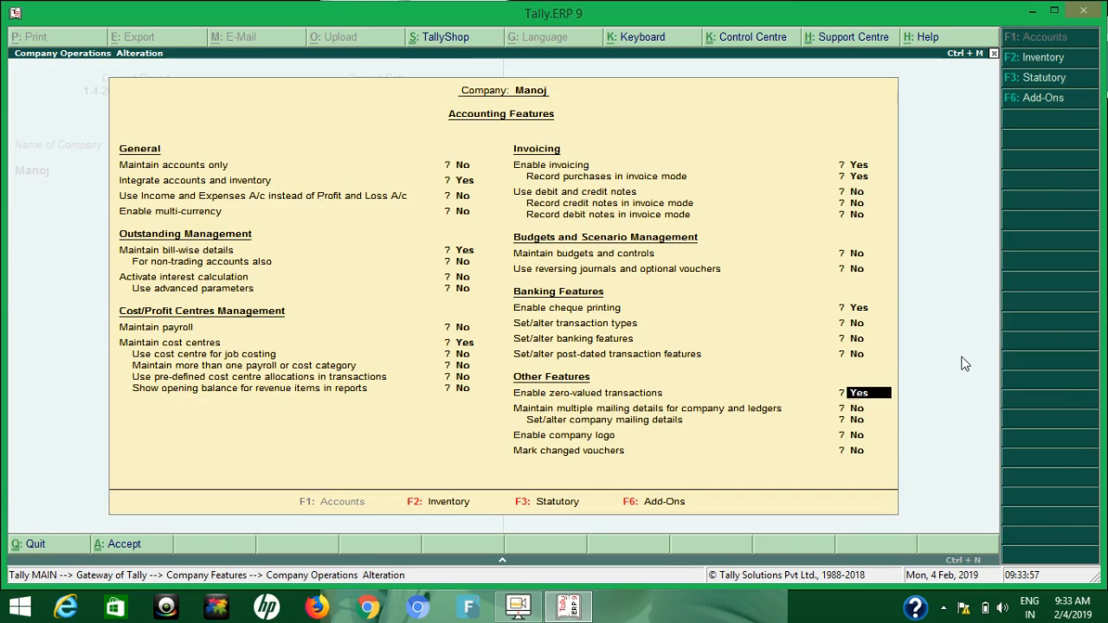
pyautogui.press('Return')
pyautogui.press('Return')
pyautogui.press('Return')
pyautogui.press('Return')
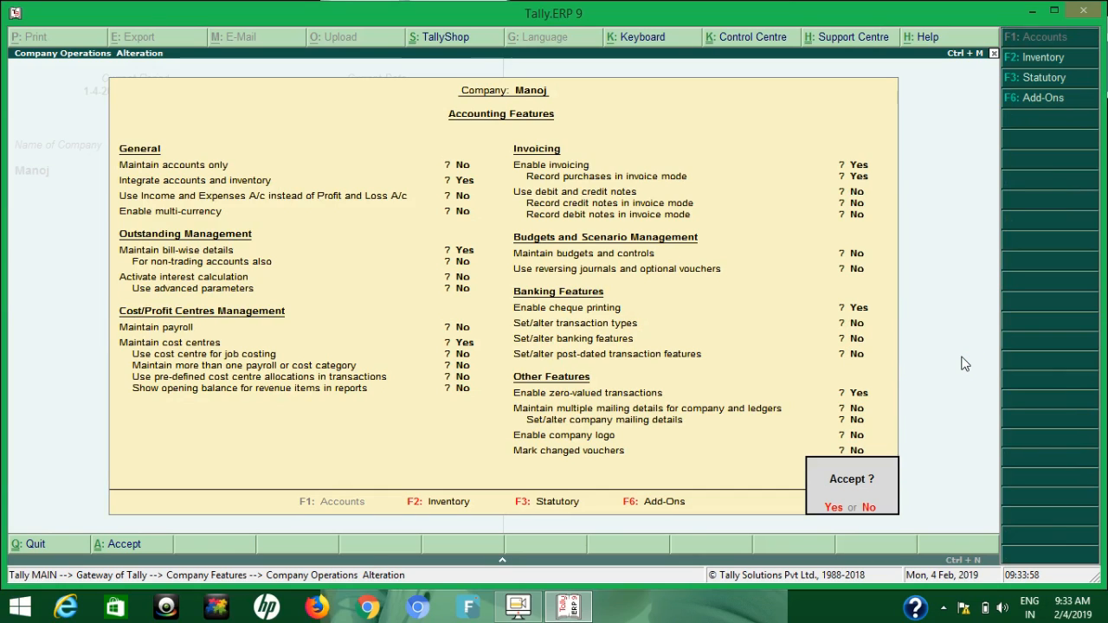
pyautogui.press('Return')
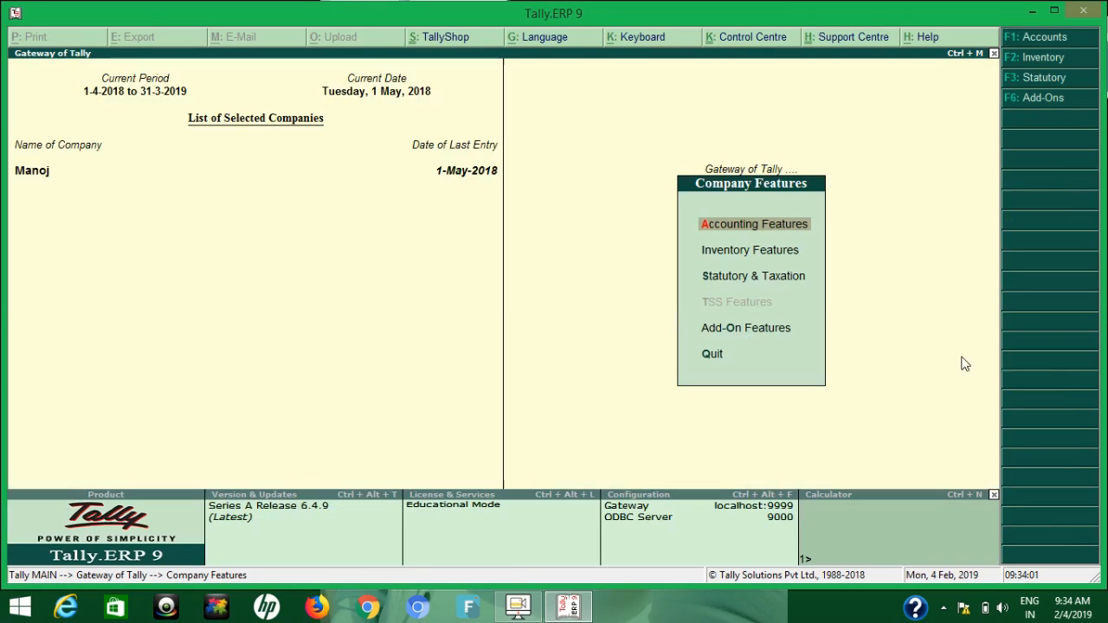
pyautogui.press('Escape')
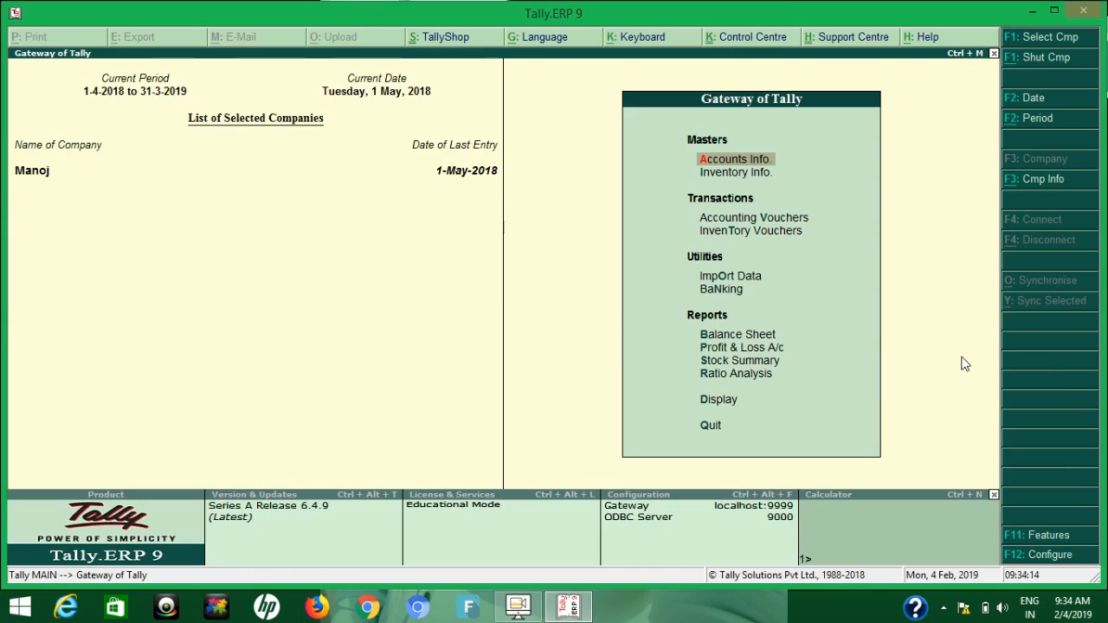
# Start a purchase accounting voucher with supplier invoice number 1
pyautogui.press('v')
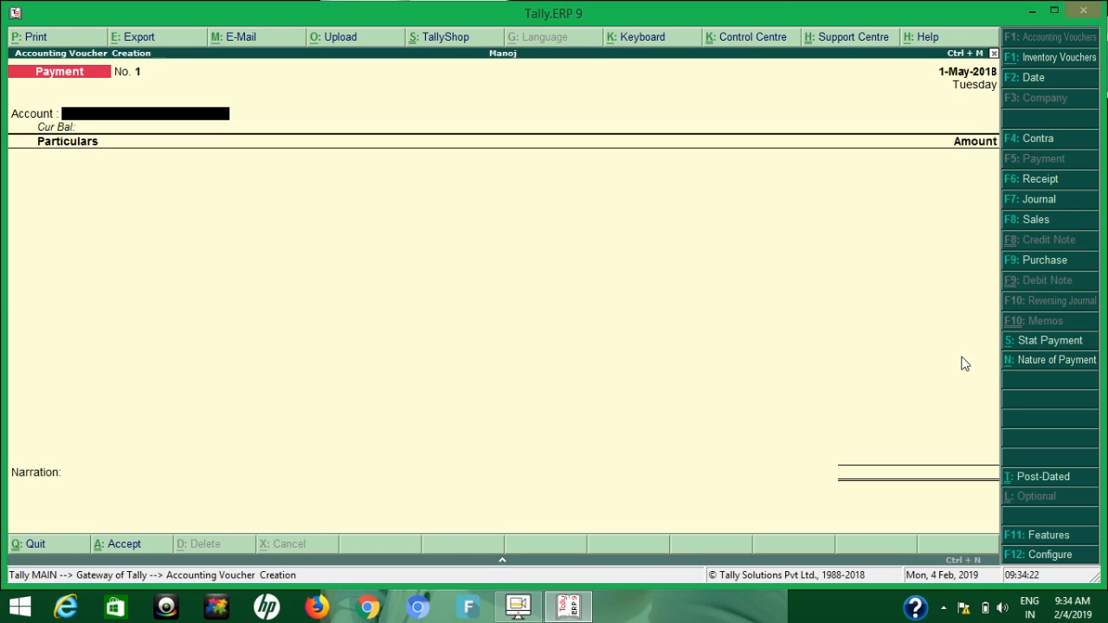
pyautogui.click(1047, 260)
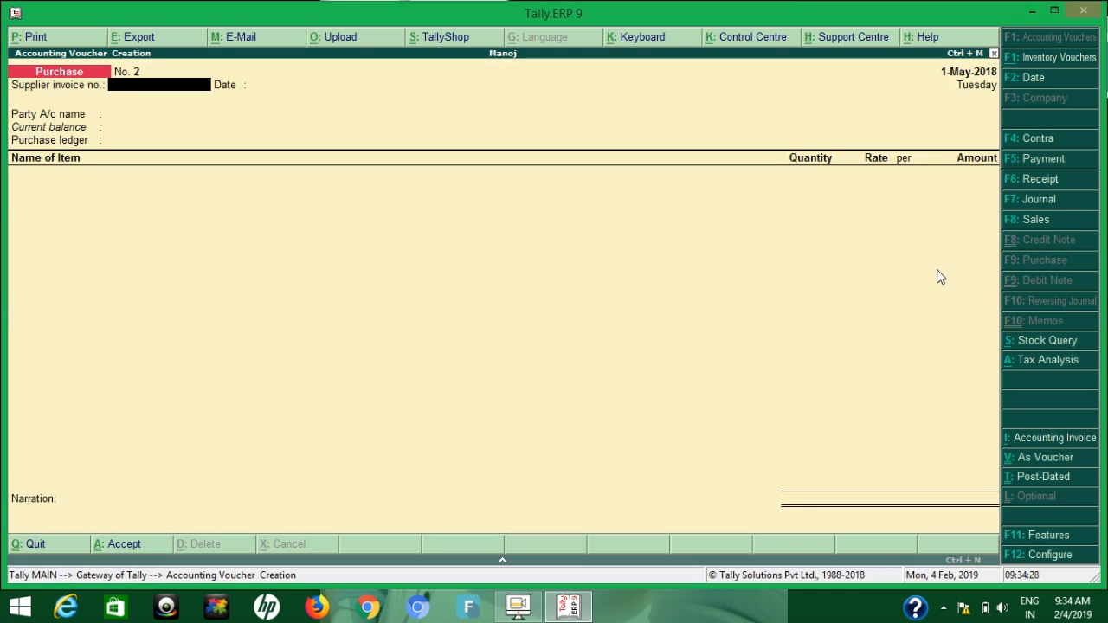
pyautogui.write('1')
pyautogui.press('Return')
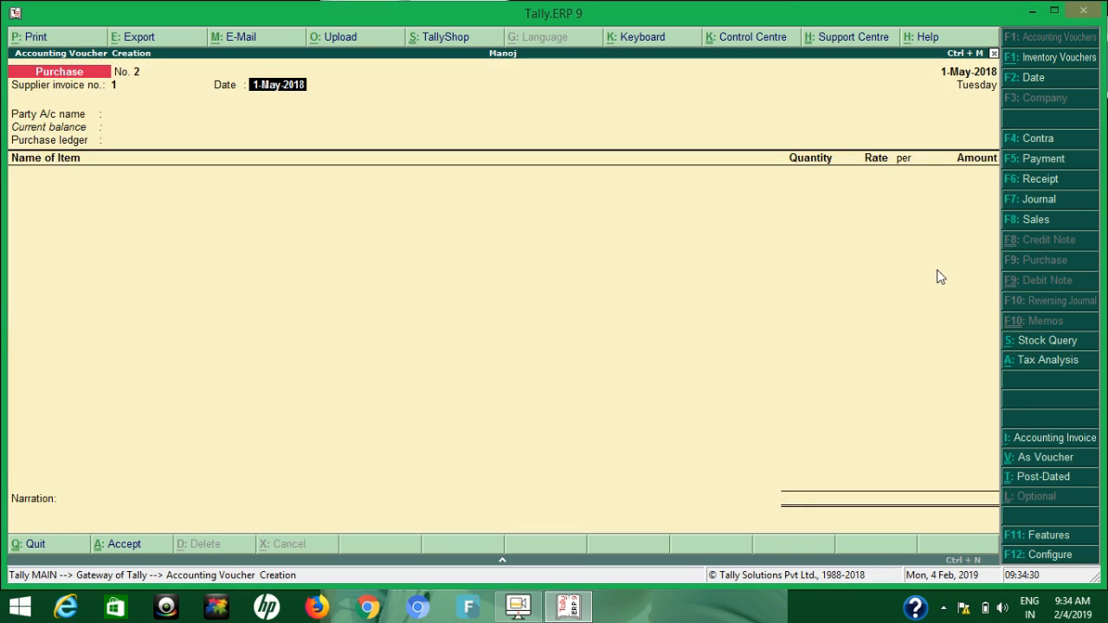
pyautogui.hotkey('shift', 'Tab')
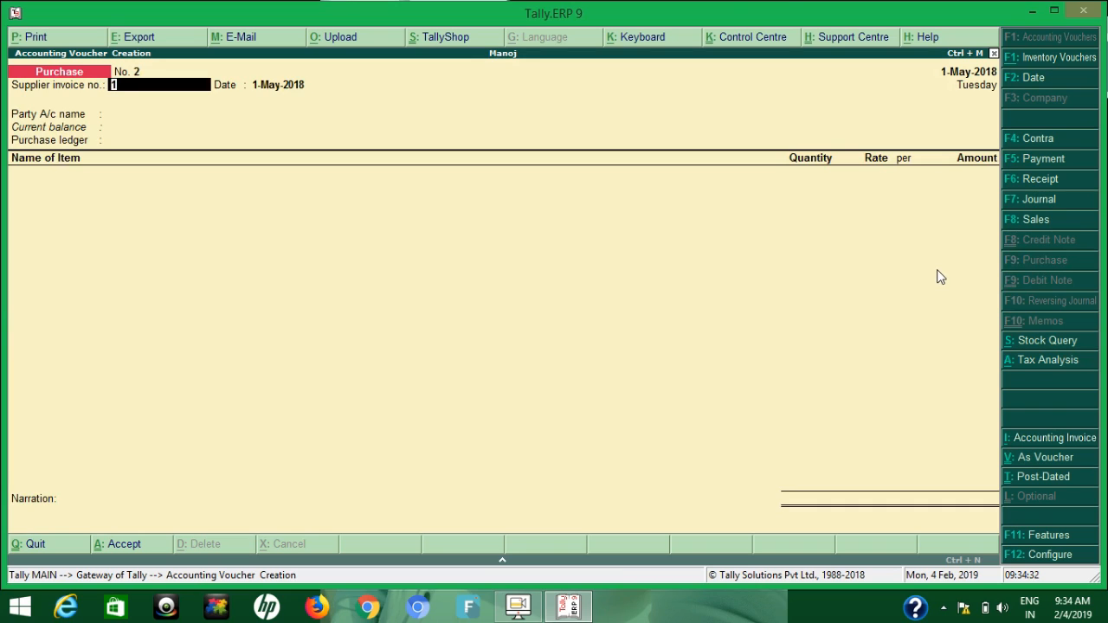
pyautogui.press('Return')
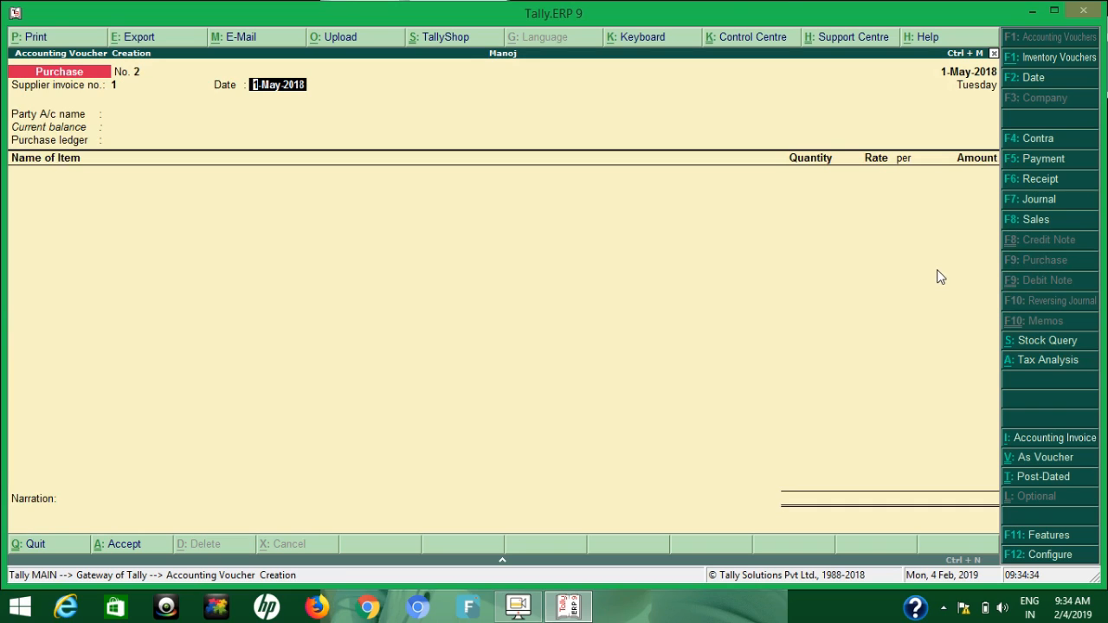
# Keep the invoice date 1-May-2018 and choose the fourth listed ledger account as supplier with the Puchase ledger
pyautogui.press('Return')
pyautogui.press('Down')
pyautogui.press('Down')
pyautogui.press('Down')
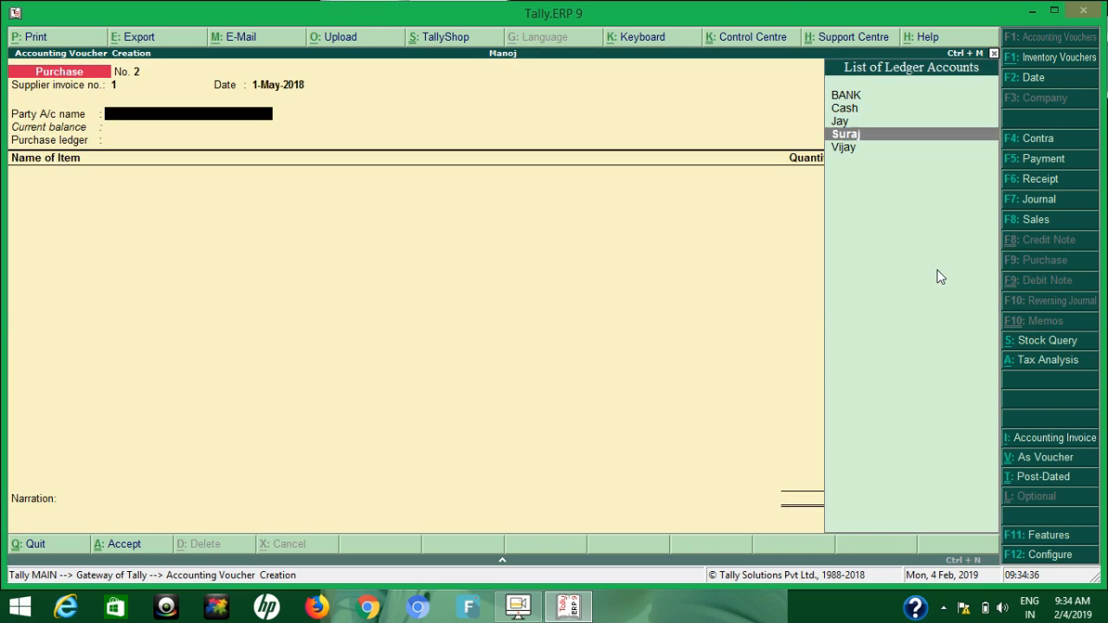
pyautogui.press('Return')
pyautogui.press('Return')
pyautogui.press('Return')
pyautogui.press('Return')
pyautogui.press('Return')
pyautogui.press('Return')
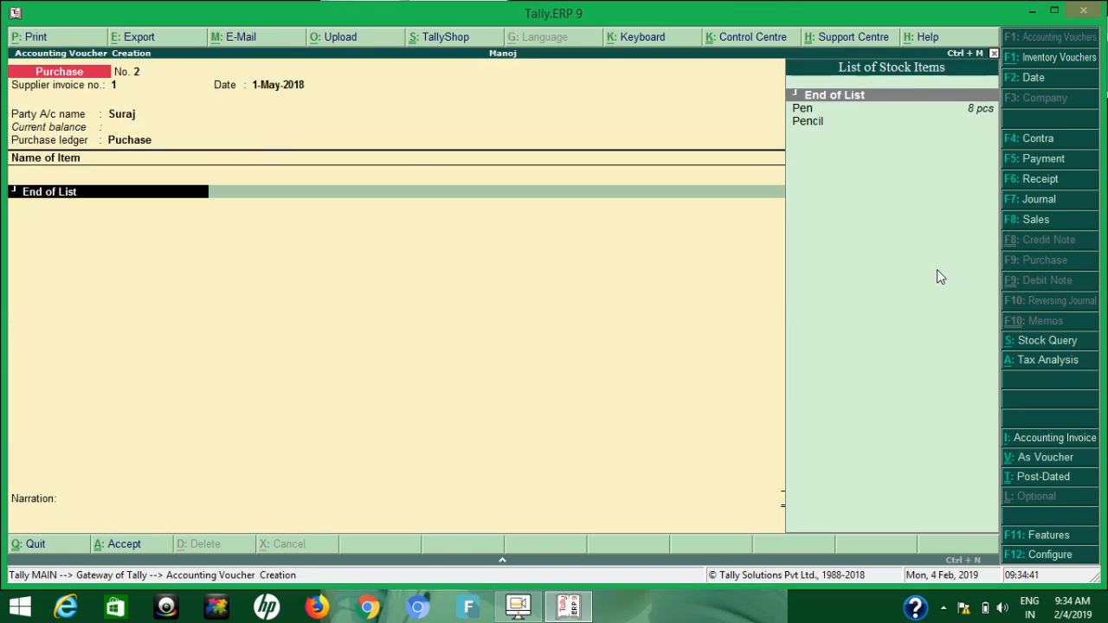
# Add 10 pcs of Pen to the purchase, allocated to Main Location at a zero rate
pyautogui.write('Pen')
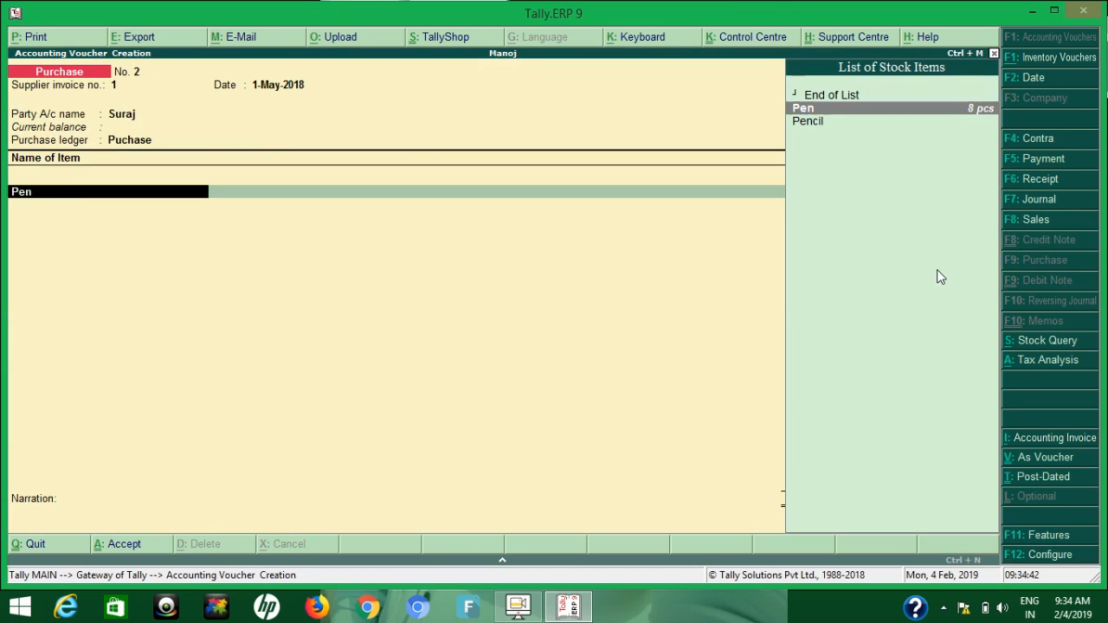
pyautogui.press('Return')
pyautogui.write('10')
pyautogui.press('Return')
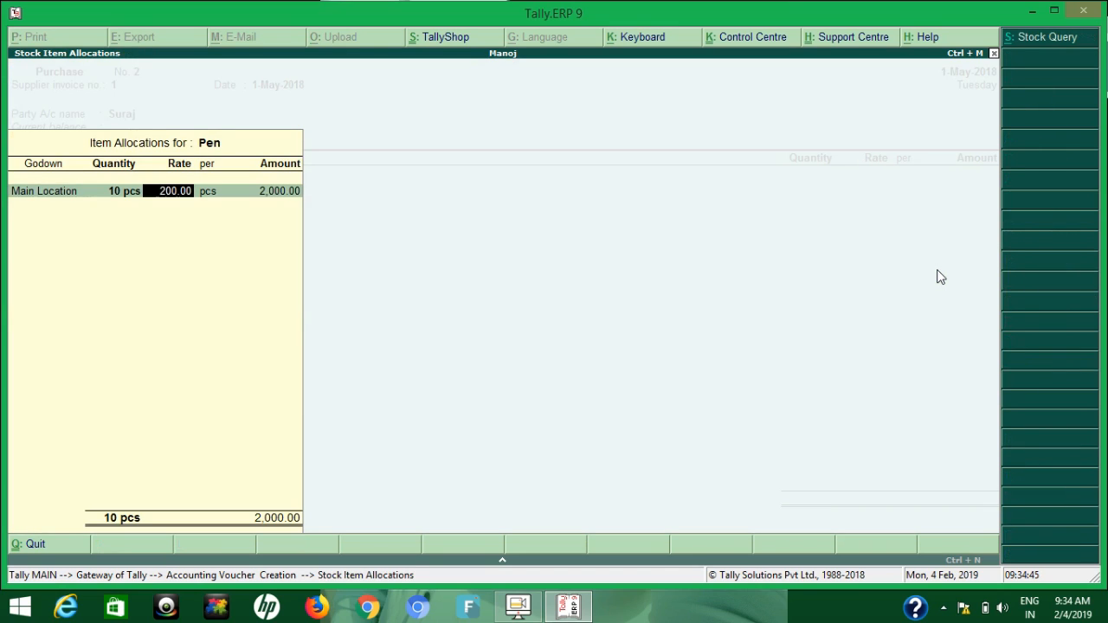
pyautogui.write('0')
pyautogui.press('Return')
pyautogui.press('Return')
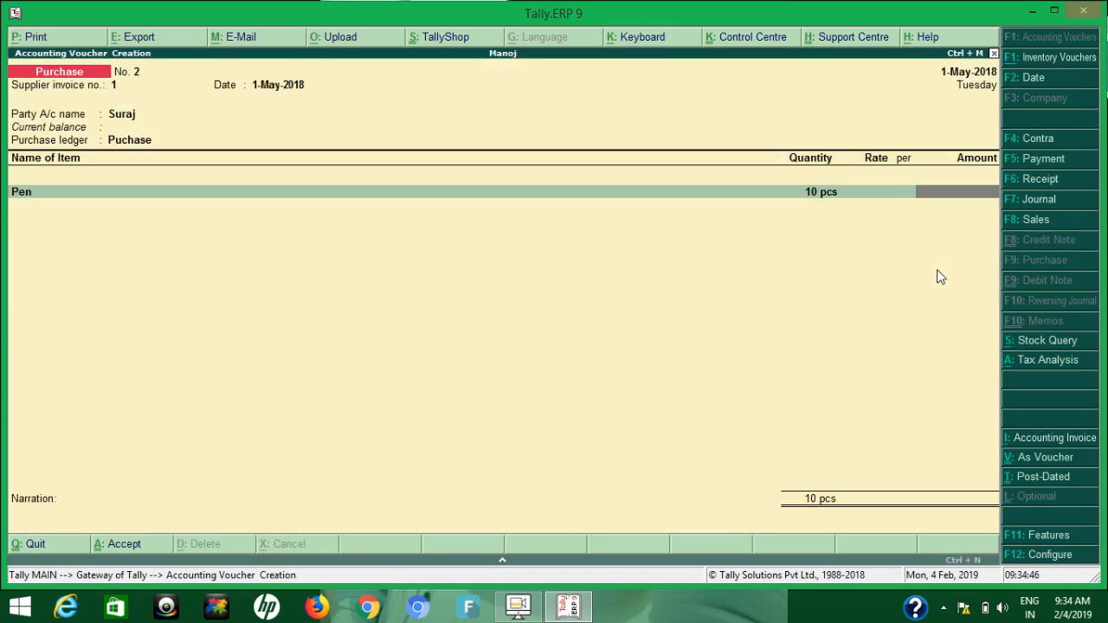
# End the purchase item list, leave the narration blank and save the voucher
pyautogui.press('Return')
pyautogui.press('Return')
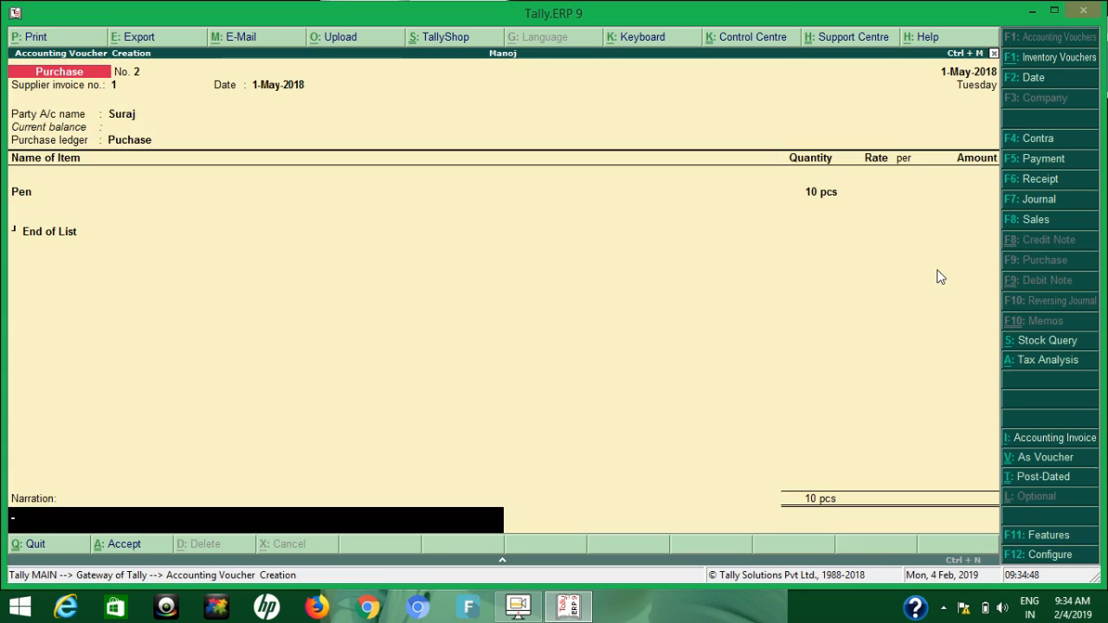
pyautogui.press('Return')
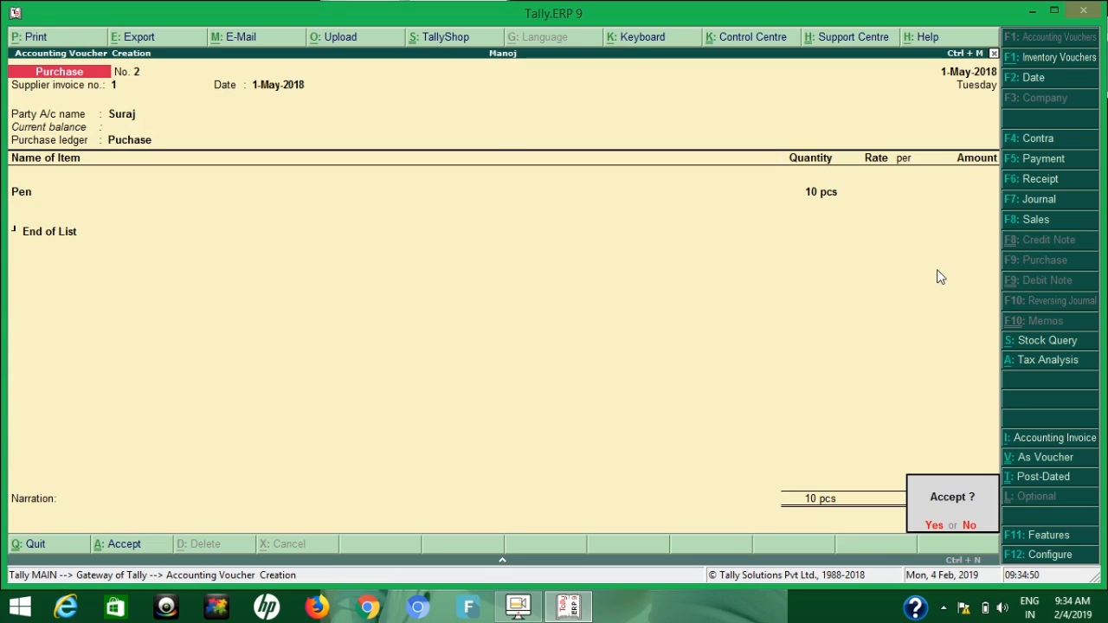
pyautogui.press('Return')
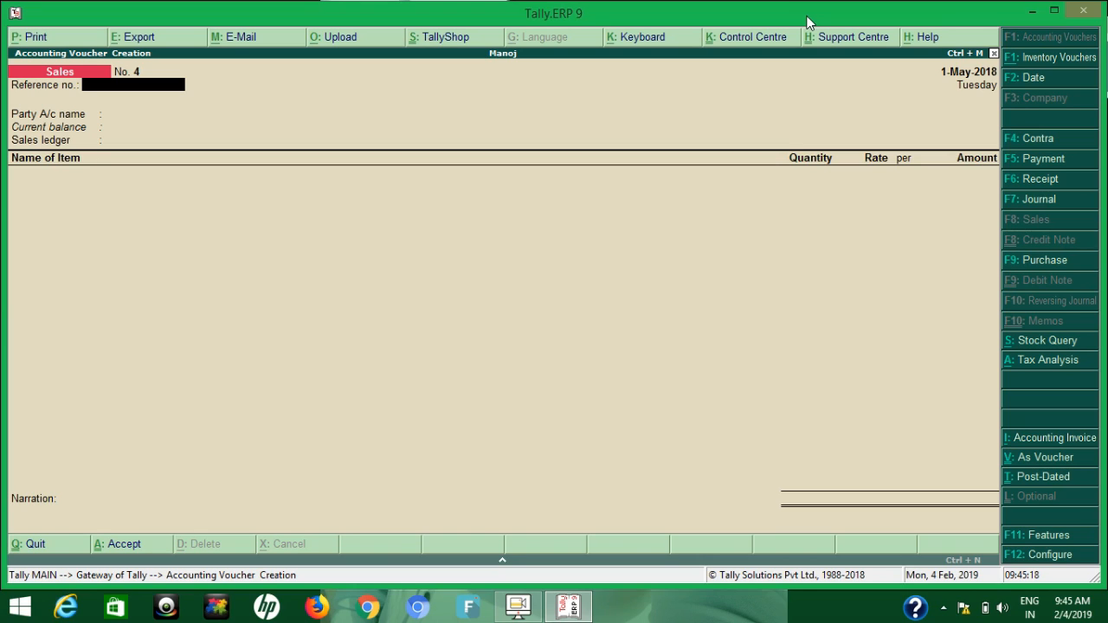
# Set the sales voucher's party account to Cash and its sales ledger to Sales, leaving the reference and party details blank
pyautogui.press('Return')
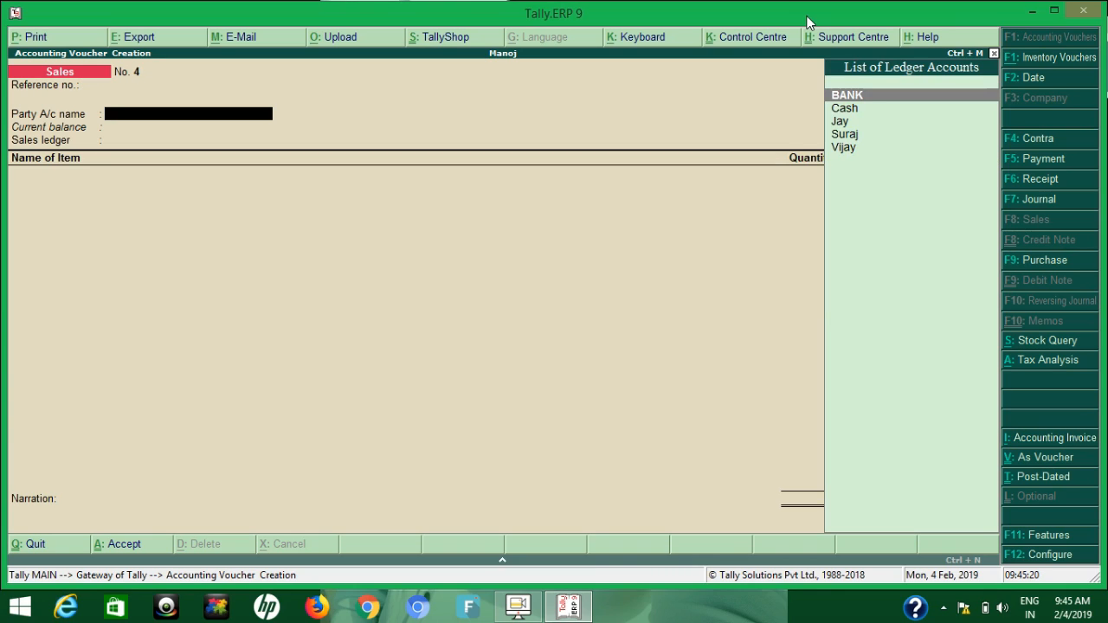
pyautogui.write('Cas')
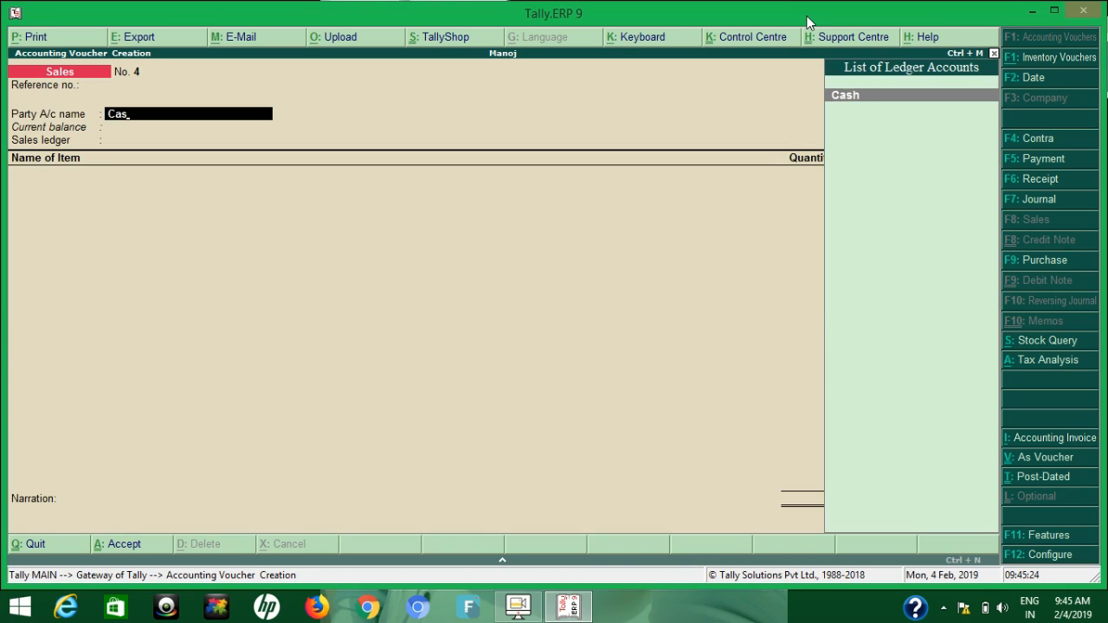
pyautogui.press('Return')
pyautogui.press('Return')
pyautogui.press('Return')
pyautogui.press('Return')
pyautogui.press('Return')
pyautogui.press('Return')
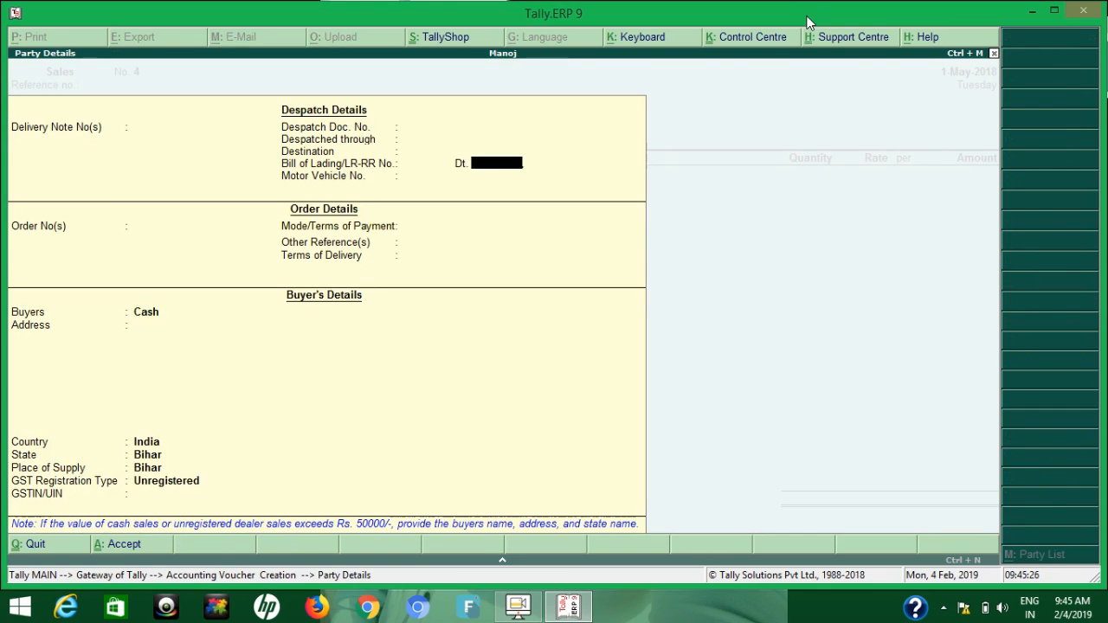
pyautogui.press('Return')
pyautogui.press('Return')
pyautogui.press('Return')
pyautogui.press('Return')
pyautogui.press('Return')
pyautogui.press('Return')
pyautogui.press('Return')
pyautogui.press('Return')
pyautogui.press('Return')
pyautogui.press('Return')
pyautogui.press('Return')
pyautogui.press('Return')
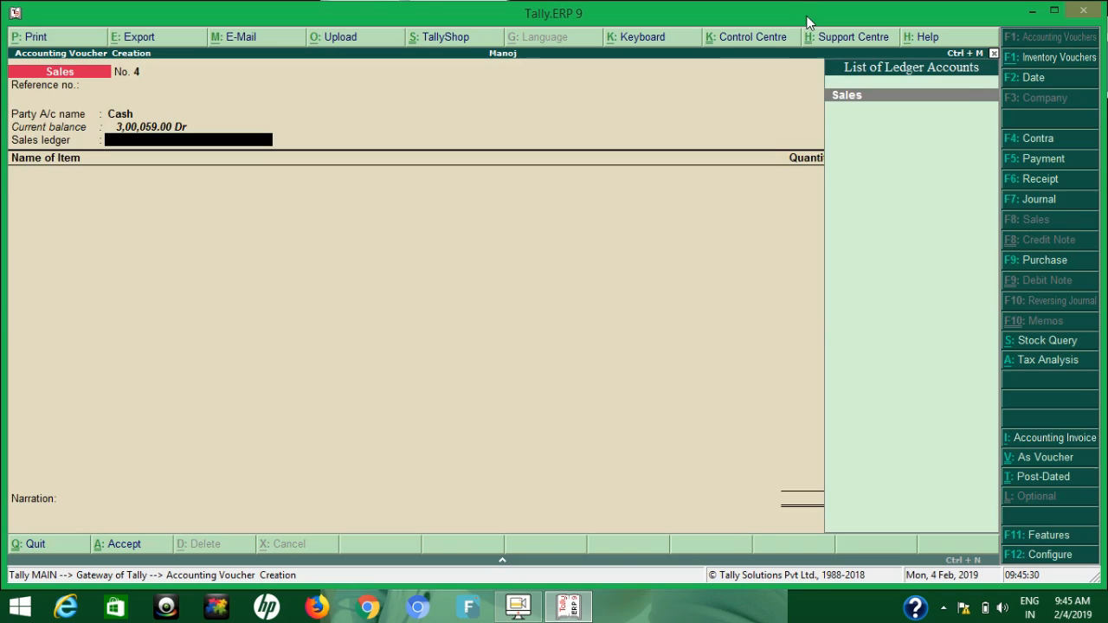
pyautogui.press('Return')
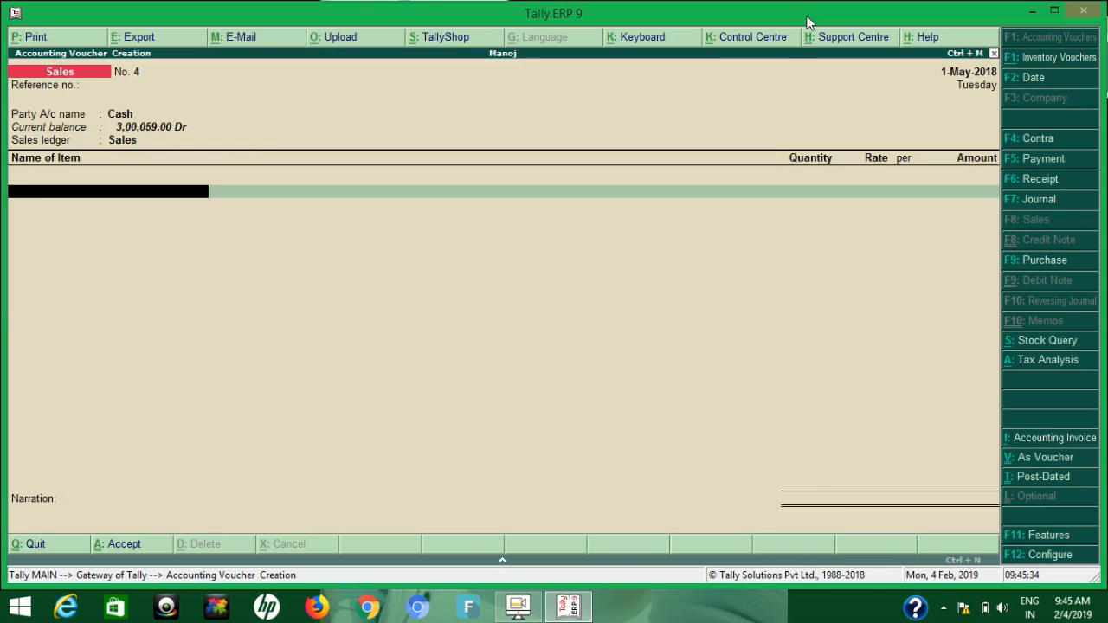
# Add 2 pcs of Pen to the sales voucher from Main Location at the default rate of 7.50
pyautogui.write('Pen')
pyautogui.press('Return')
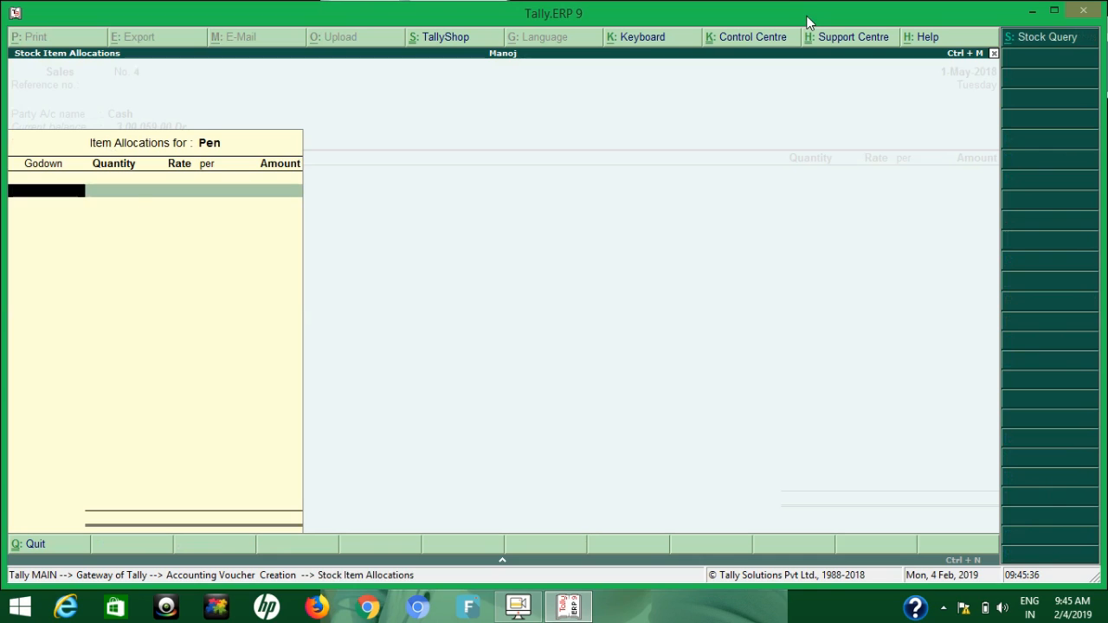
pyautogui.press('Return')
pyautogui.write('2')
pyautogui.press('Return')
pyautogui.press('Return')
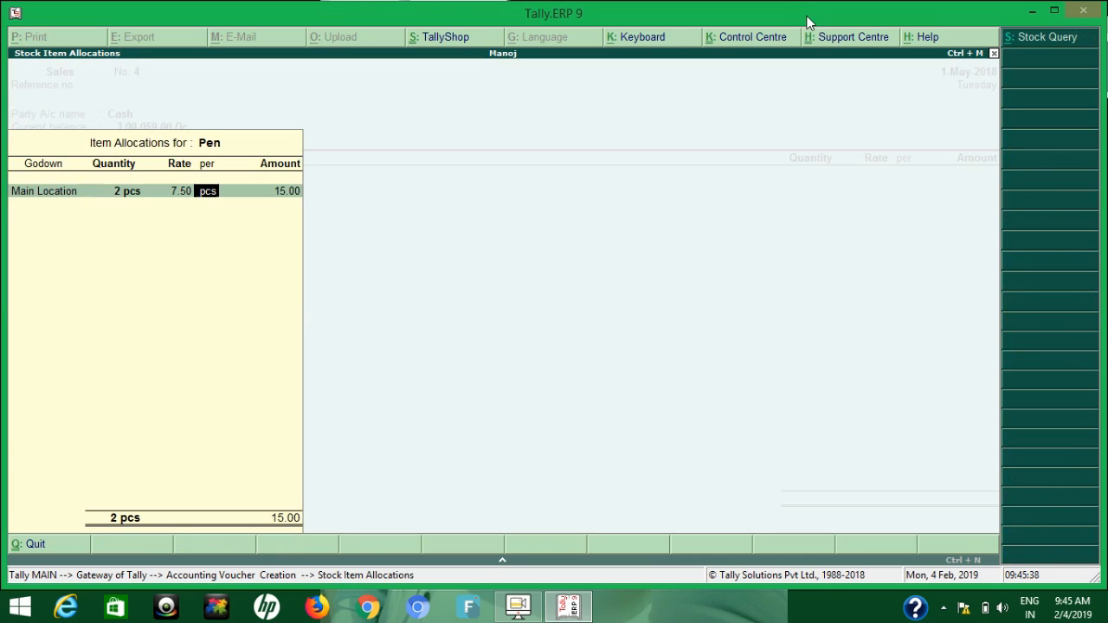
pyautogui.press('Return')
pyautogui.press('Return')
pyautogui.press('Return')
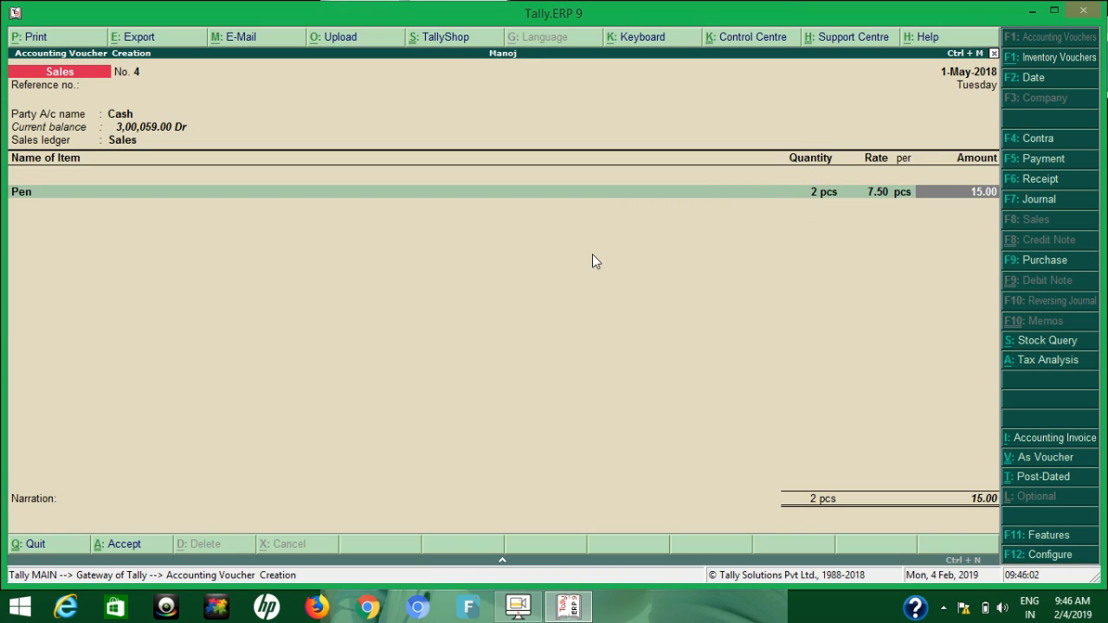
# Reopen the Pen item's allocation in the sales voucher and clear its rate, keeping 2 pcs at zero value
pyautogui.press('BackSpace')
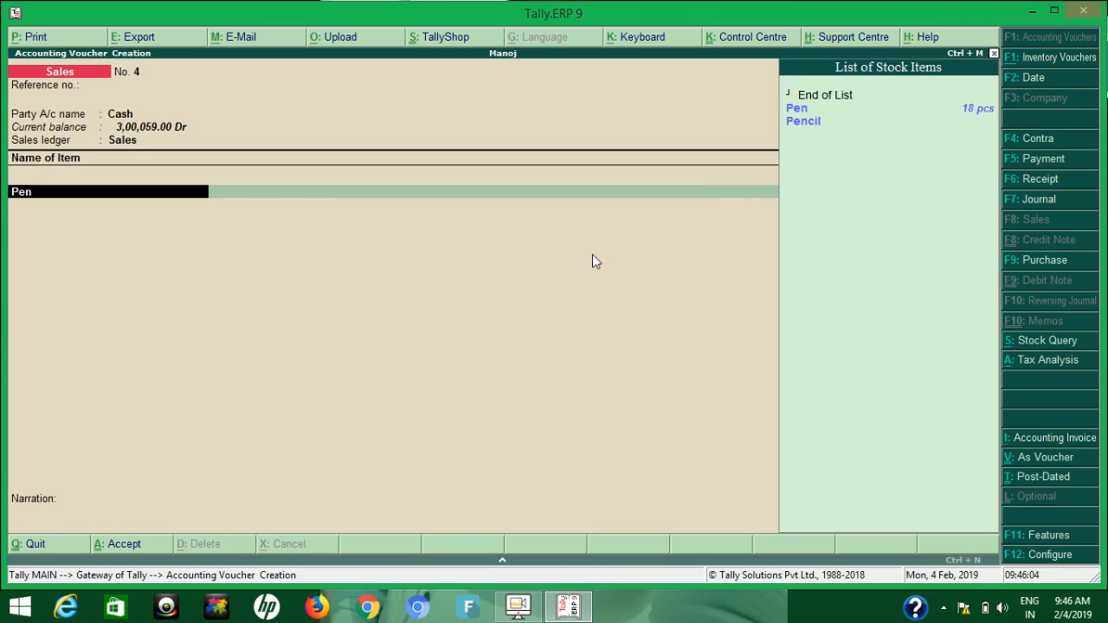
pyautogui.press('Return')
pyautogui.press('Return')
pyautogui.press('Return')
pyautogui.press('BackSpace')
pyautogui.press('Return')
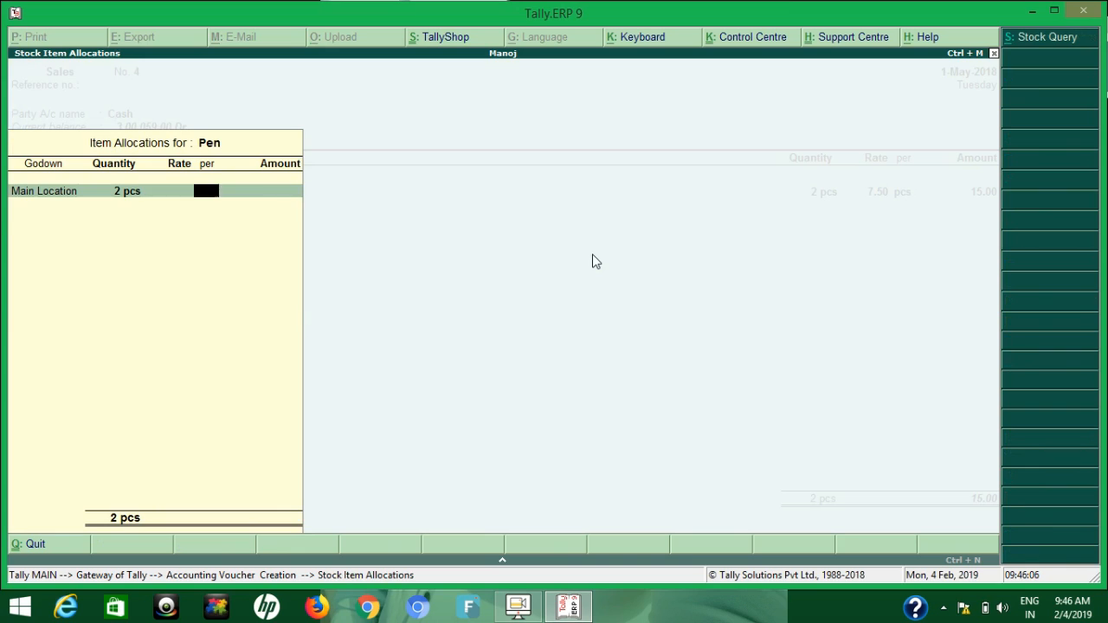
pyautogui.press('Return')
pyautogui.press('Return')
pyautogui.press('Return')
pyautogui.press('Return')
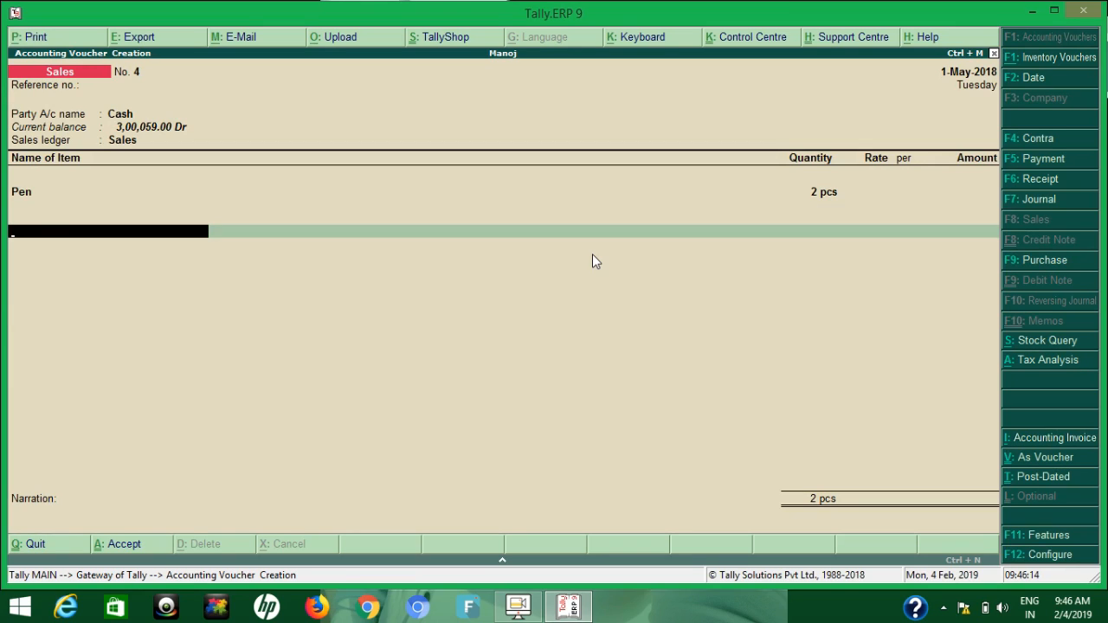
# End the sales item list, leave the narration blank and save the voucher
pyautogui.press('Return')
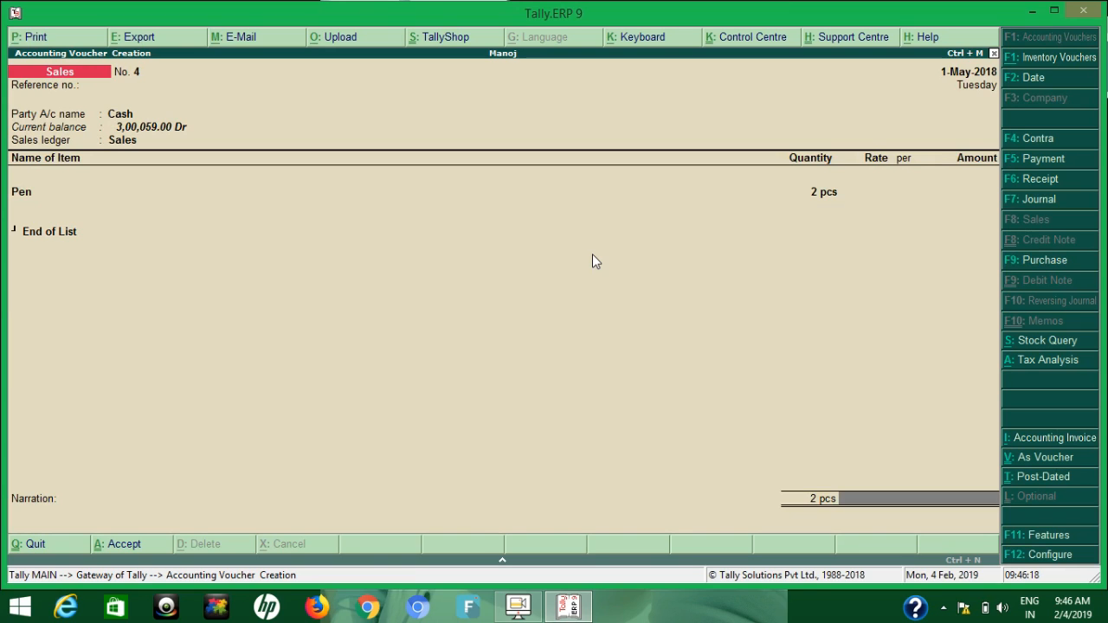
pyautogui.press('Return')
pyautogui.press('Return')
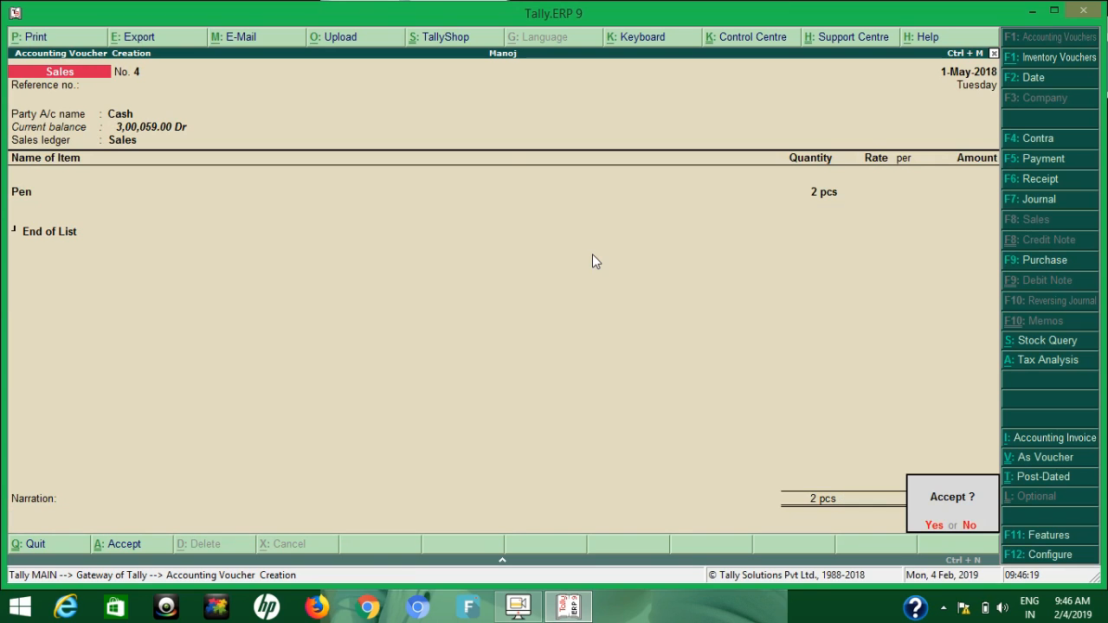
# Leave voucher entry and open the Stock Summary report to examine the closing stock of Pen
pyautogui.press('Return')
pyautogui.press('Escape')
pyautogui.press('Return')
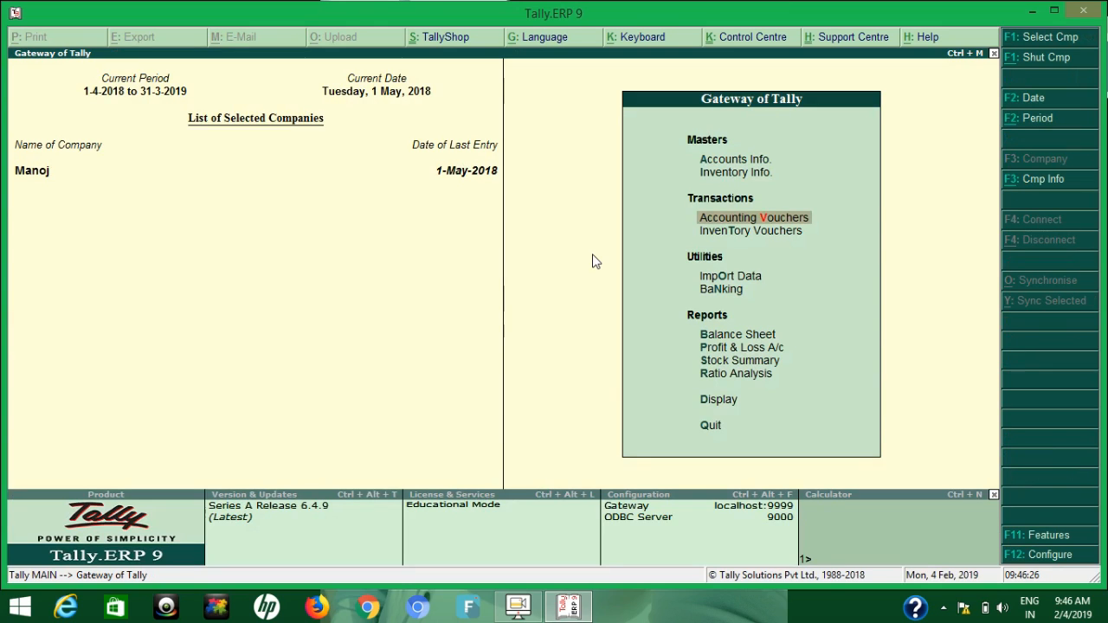
pyautogui.press('s')
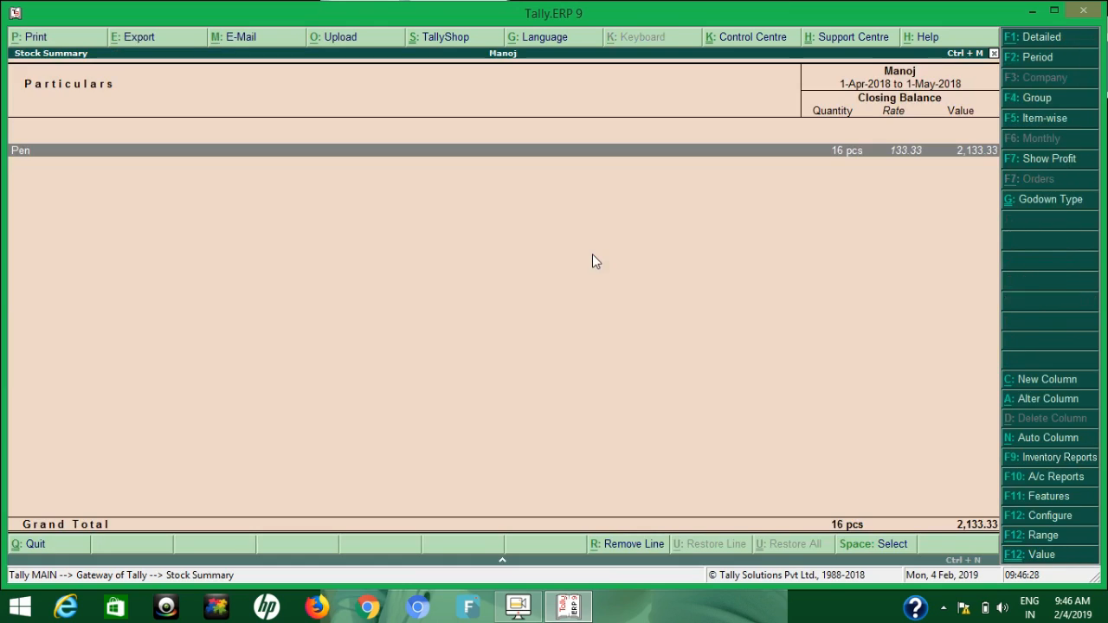
# Examine Pen's monthly stock summary and its May vouchers, returning to the Gateway of Tally
pyautogui.press('Return')
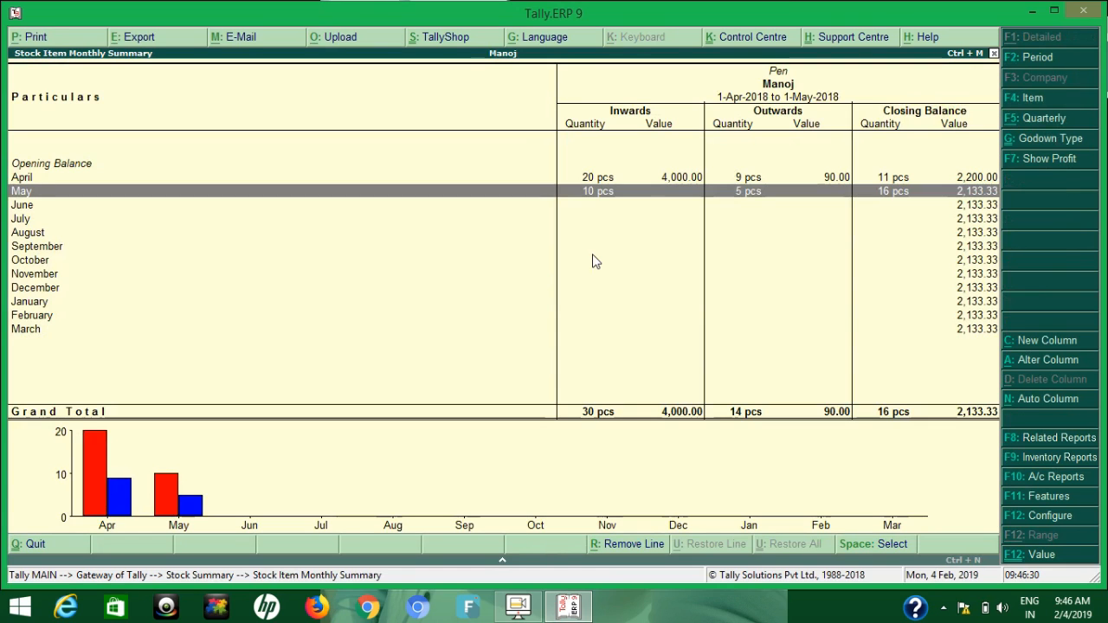
pyautogui.press('Return')
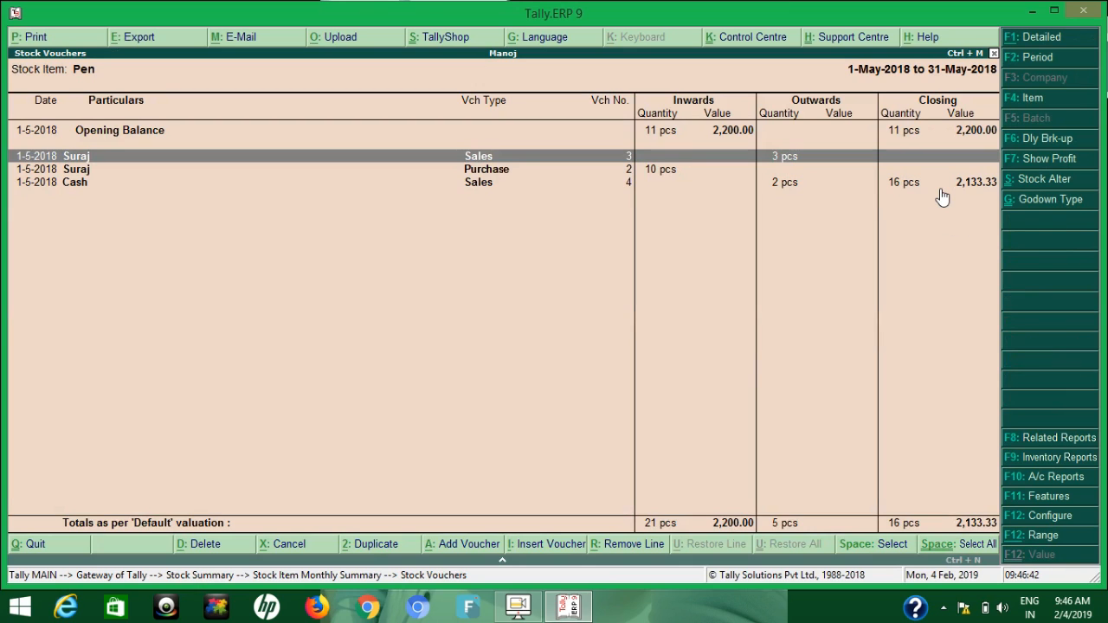
pyautogui.press('Escape')
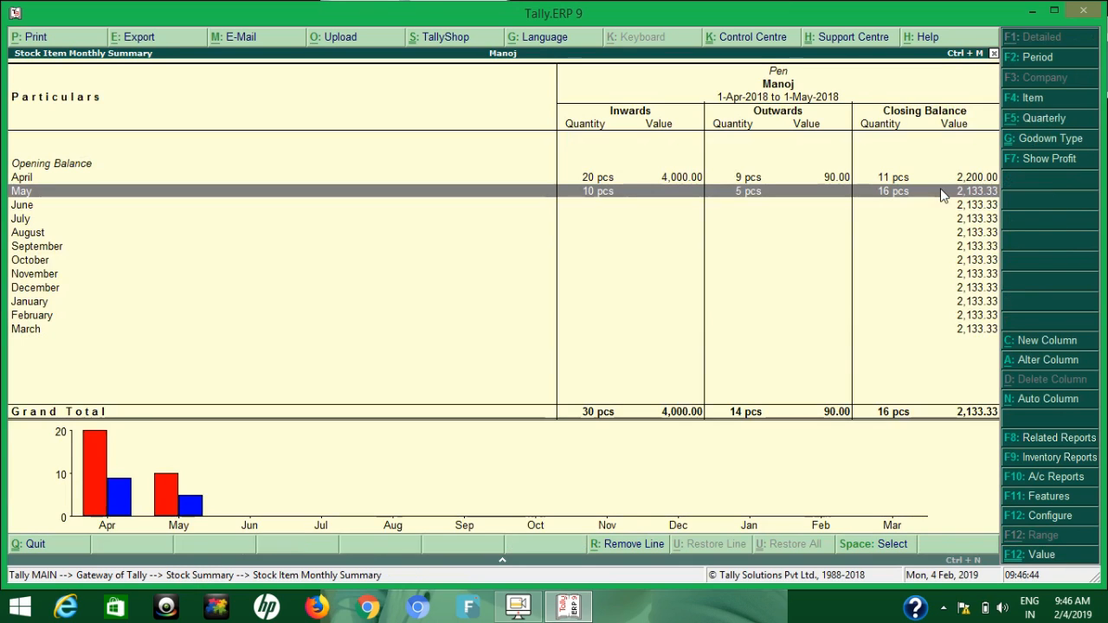
pyautogui.press('Escape')
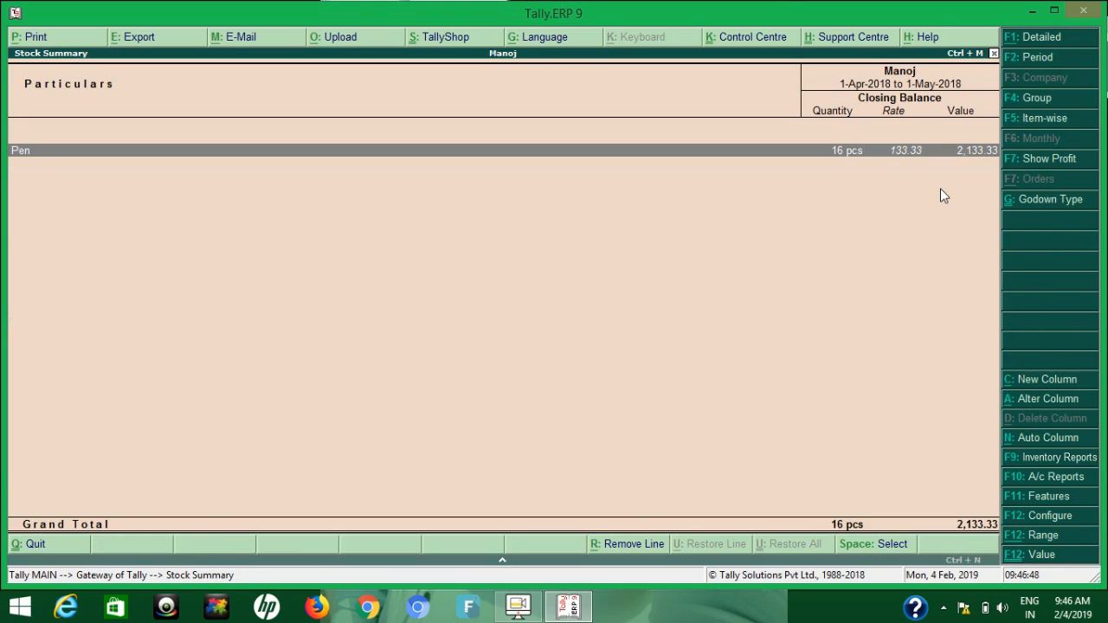
pyautogui.press('Escape')
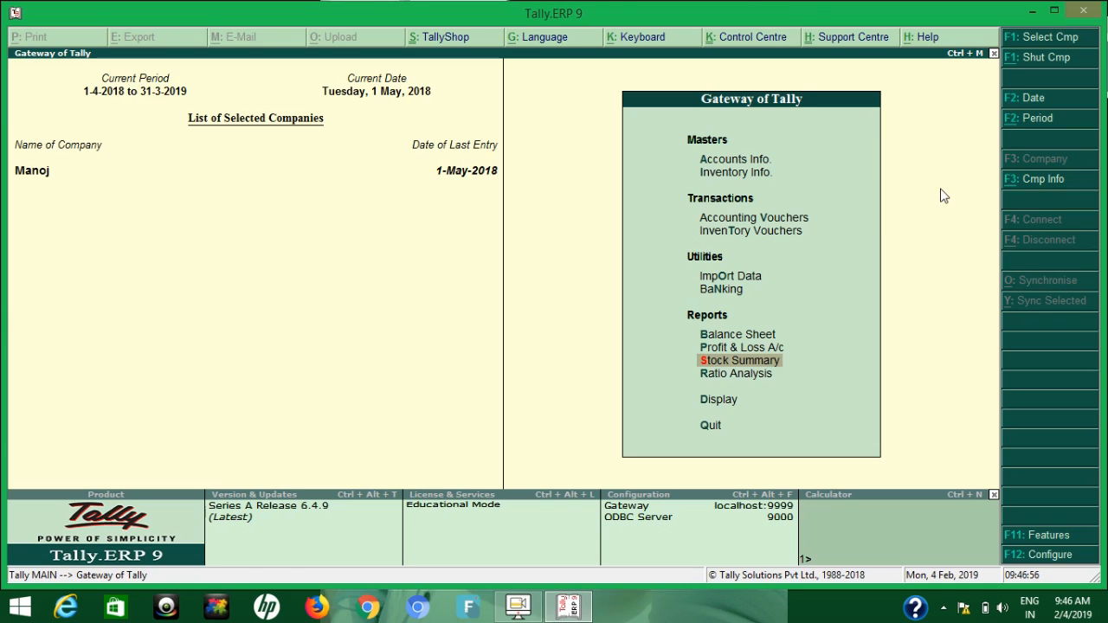
# Start a purchase voucher dated 2-5-2018 with supplier invoice number 1 and the same invoice date
pyautogui.press('v')
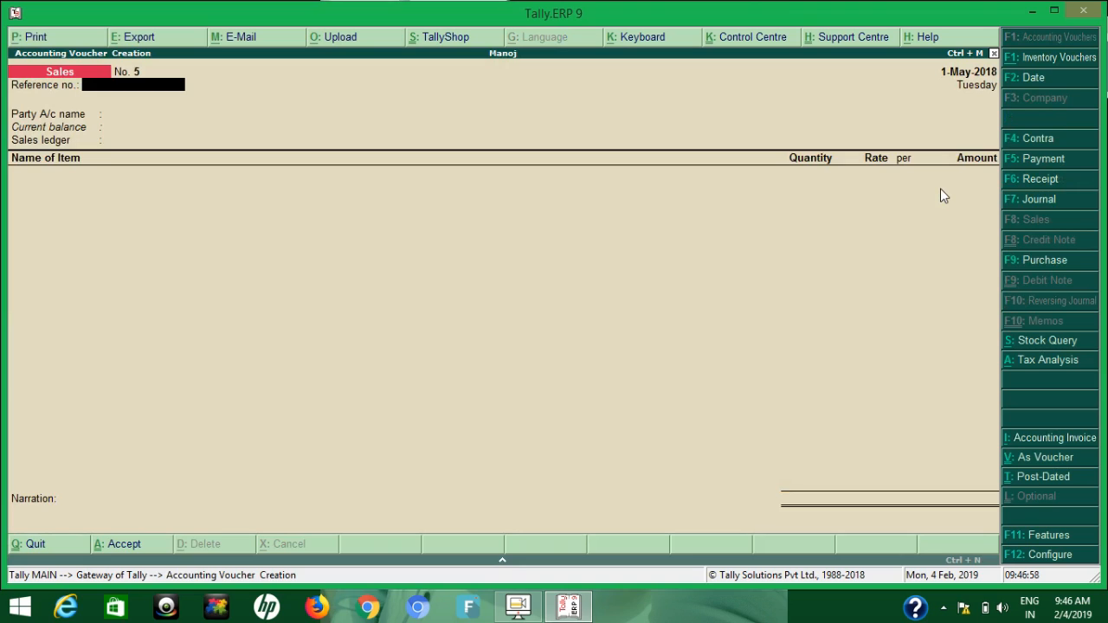
pyautogui.click(1045, 83)
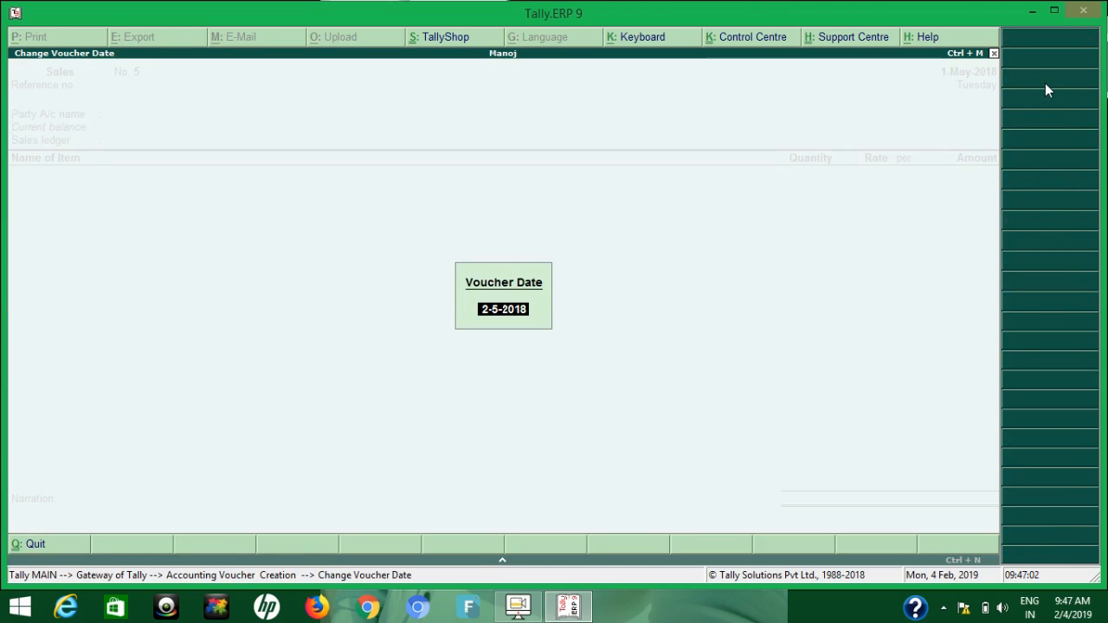
pyautogui.press('Return')
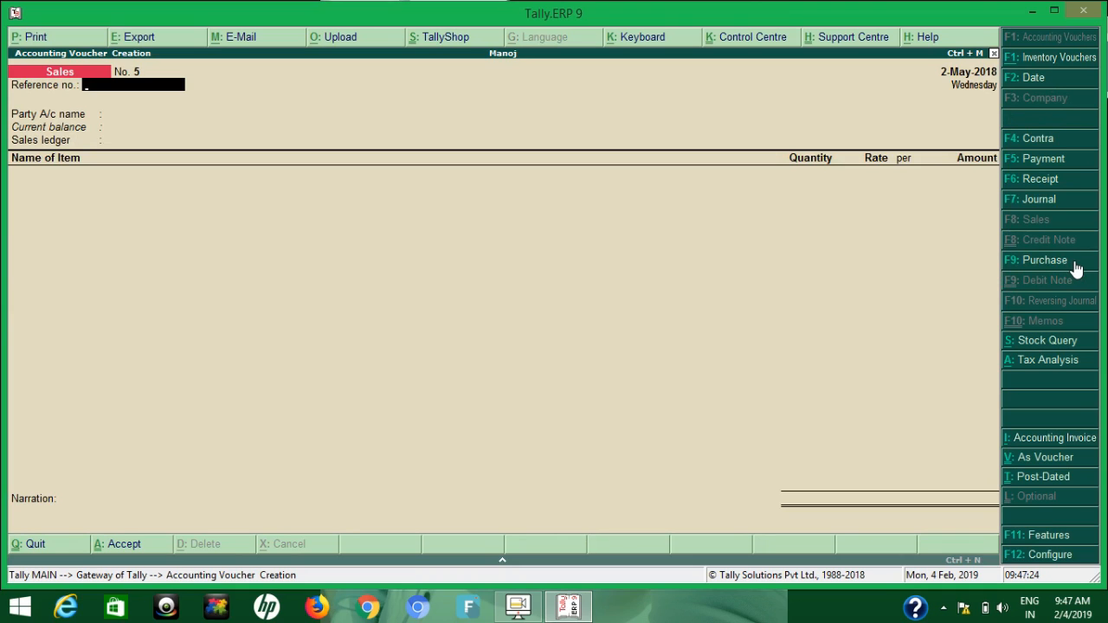
pyautogui.click(1045, 260)
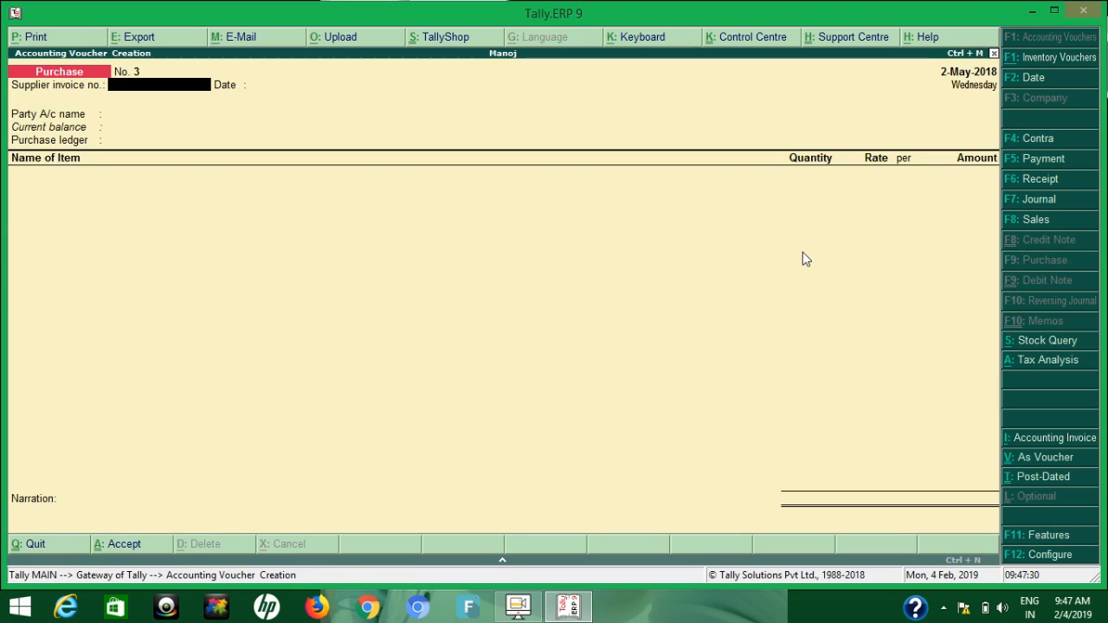
pyautogui.write('10-5')
pyautogui.press('Return')
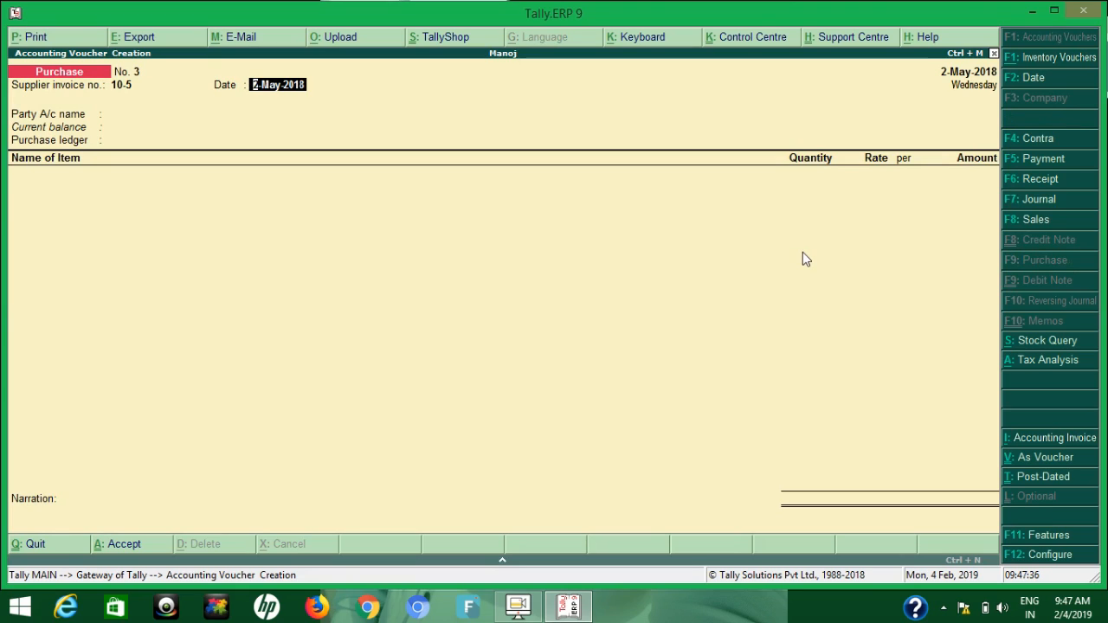
pyautogui.press('BackSpace')
pyautogui.press('Return')
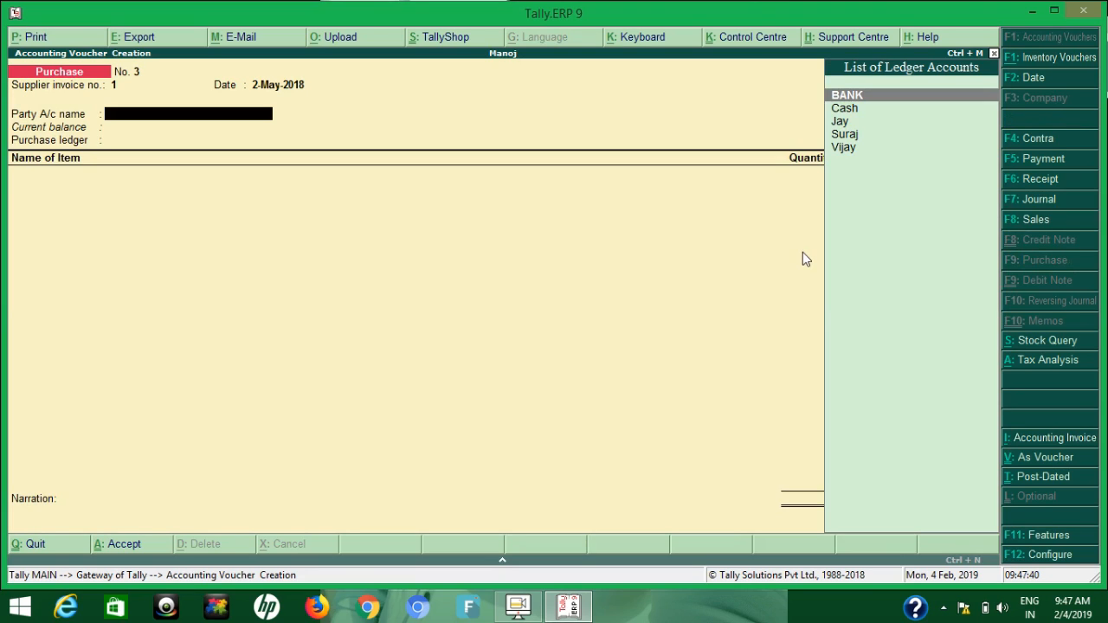
pyautogui.press('Down')
pyautogui.press('Down')
pyautogui.press('Down')
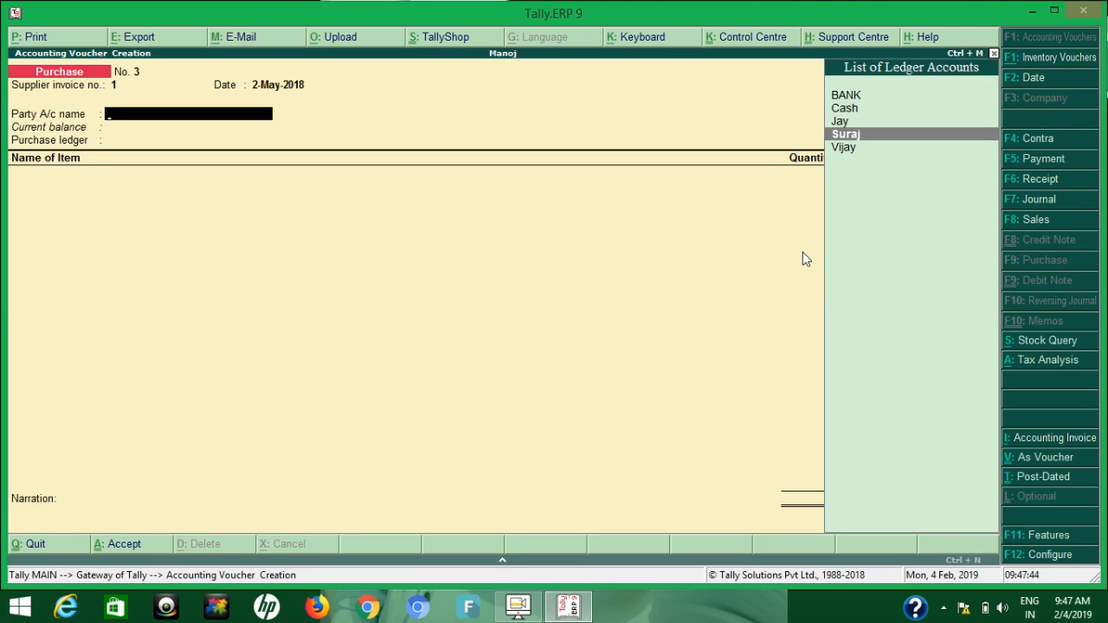
pyautogui.press('Return')
pyautogui.press('Return')
pyautogui.press('BackSpace')
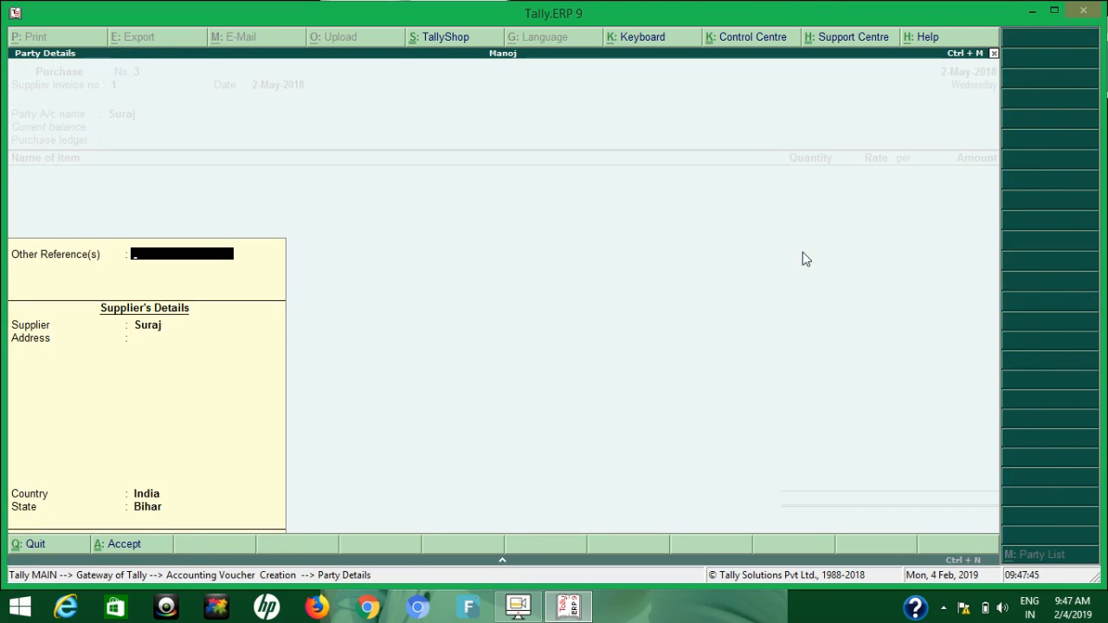
pyautogui.press('BackSpace')
pyautogui.hotkey('ctrl', 'Return')
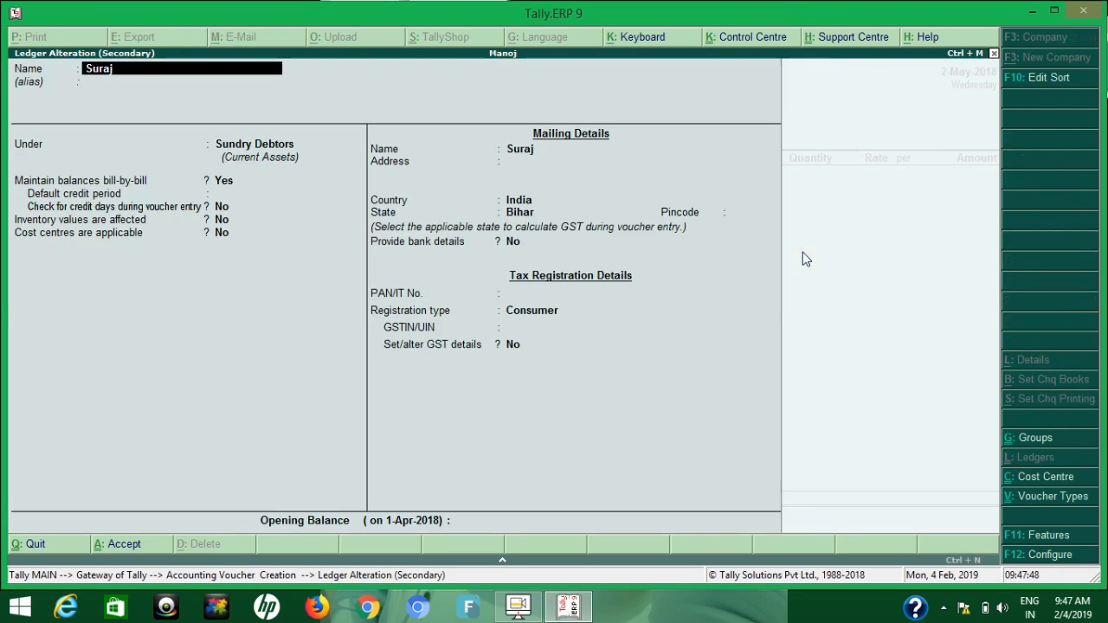
pyautogui.press('Escape')
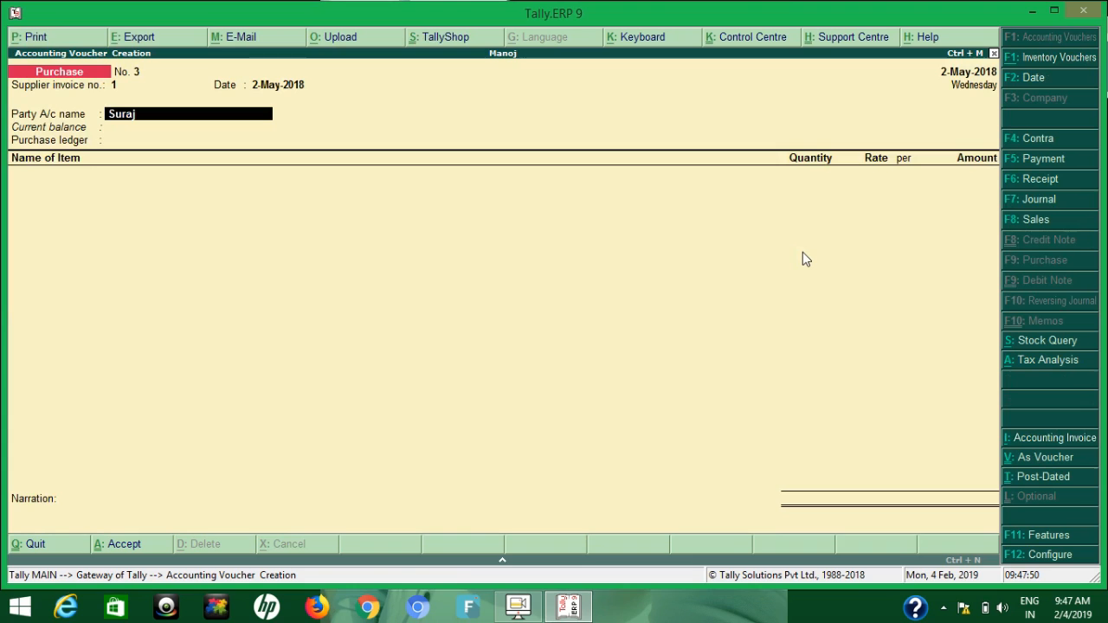
# Set the party account to the Delhi-based sundry creditor and check that ledger's details without altering it
pyautogui.write('J')
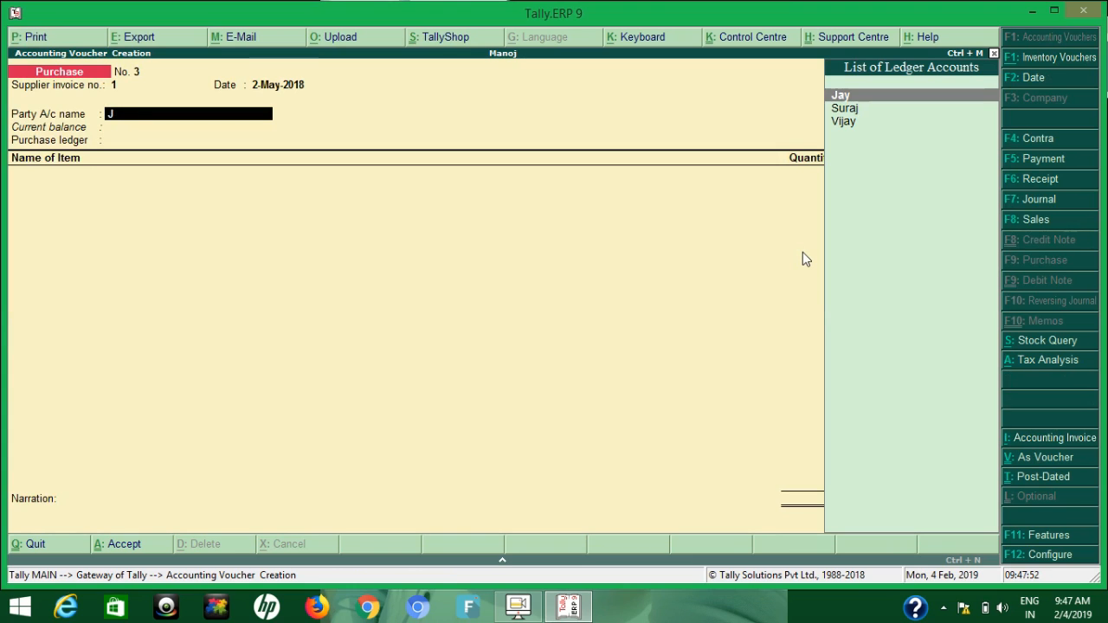
pyautogui.press('Down')
pyautogui.press('Down')
pyautogui.press('Return')
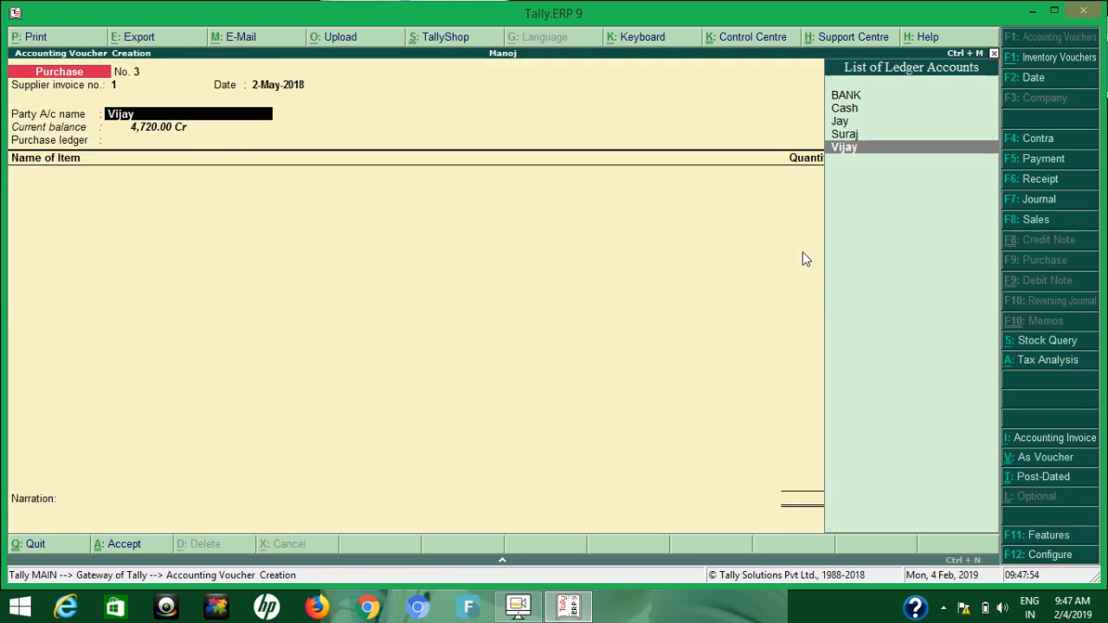
pyautogui.hotkey('ctrl', 'Return')
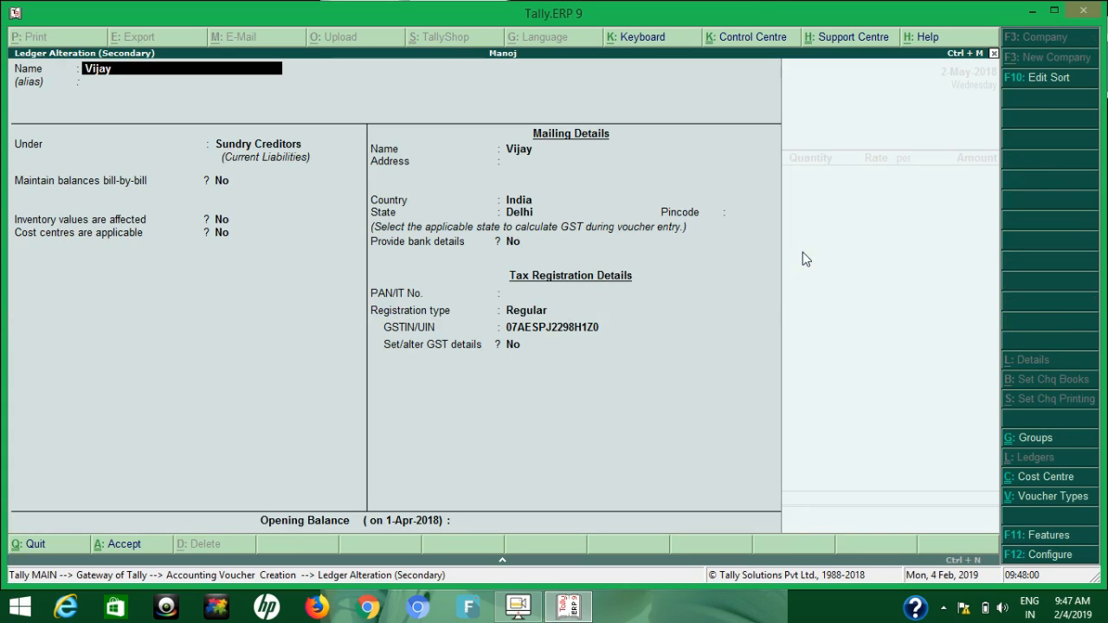
pyautogui.press('Escape')
pyautogui.press('y')
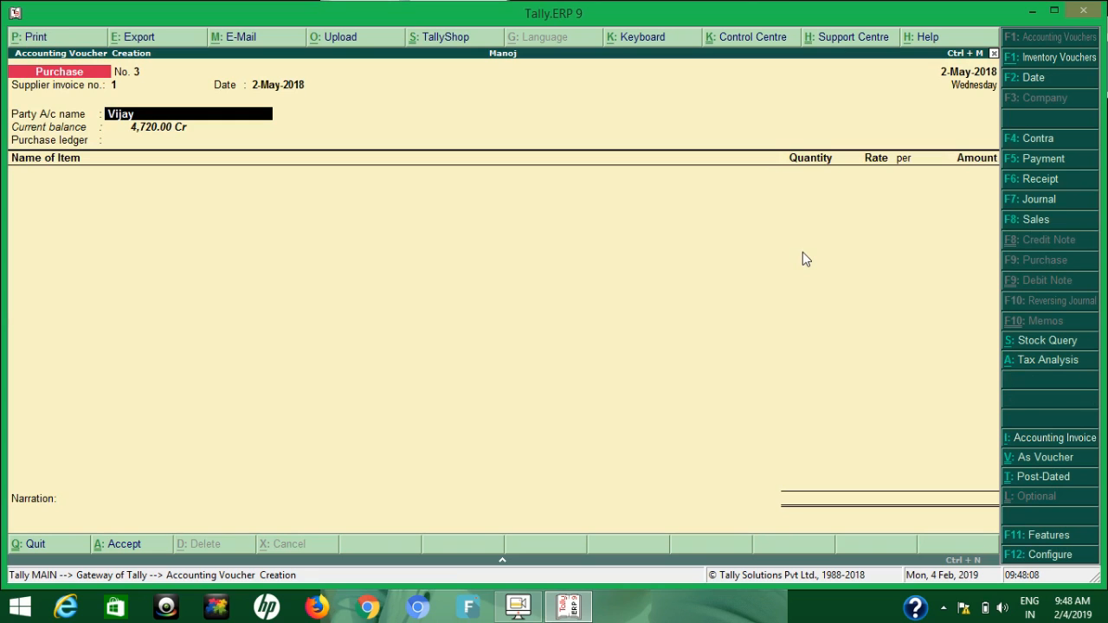
# Accept the supplier's details as they are and choose Puchase as the purchase ledger
pyautogui.press('Return')
pyautogui.press('Return')
pyautogui.press('Return')
pyautogui.press('Return')
pyautogui.press('Return')
pyautogui.press('Return')
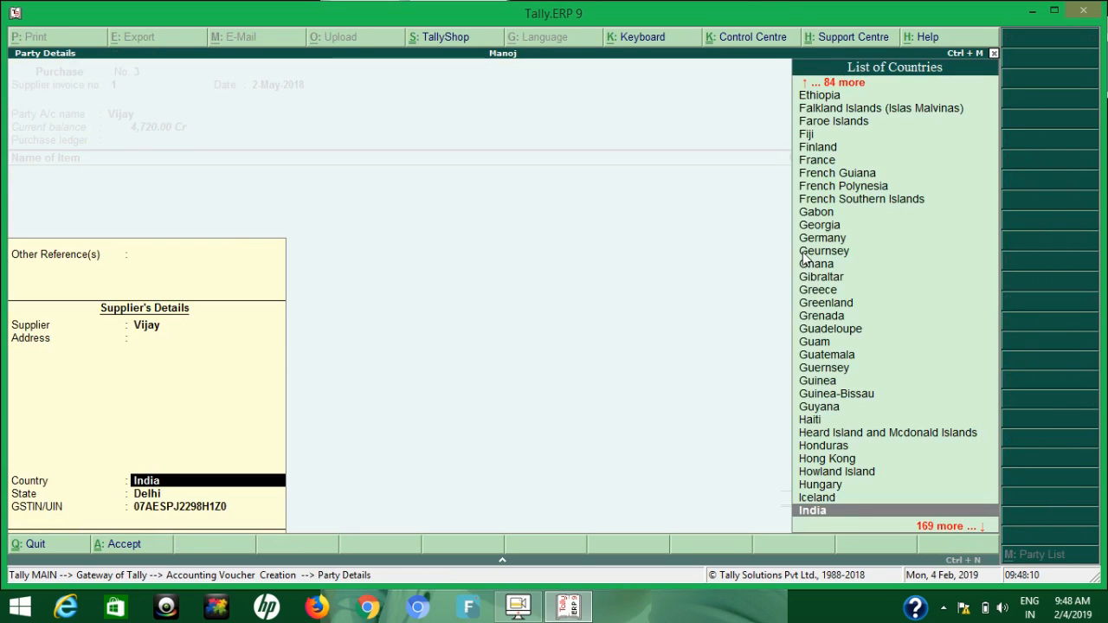
pyautogui.press('Return')
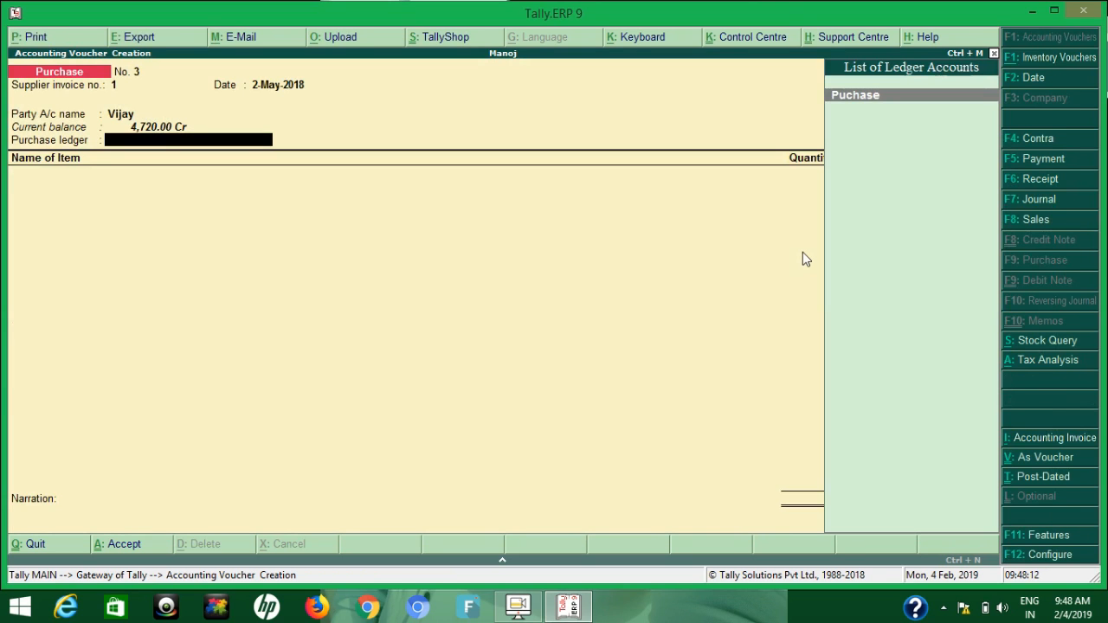
pyautogui.press('Return')
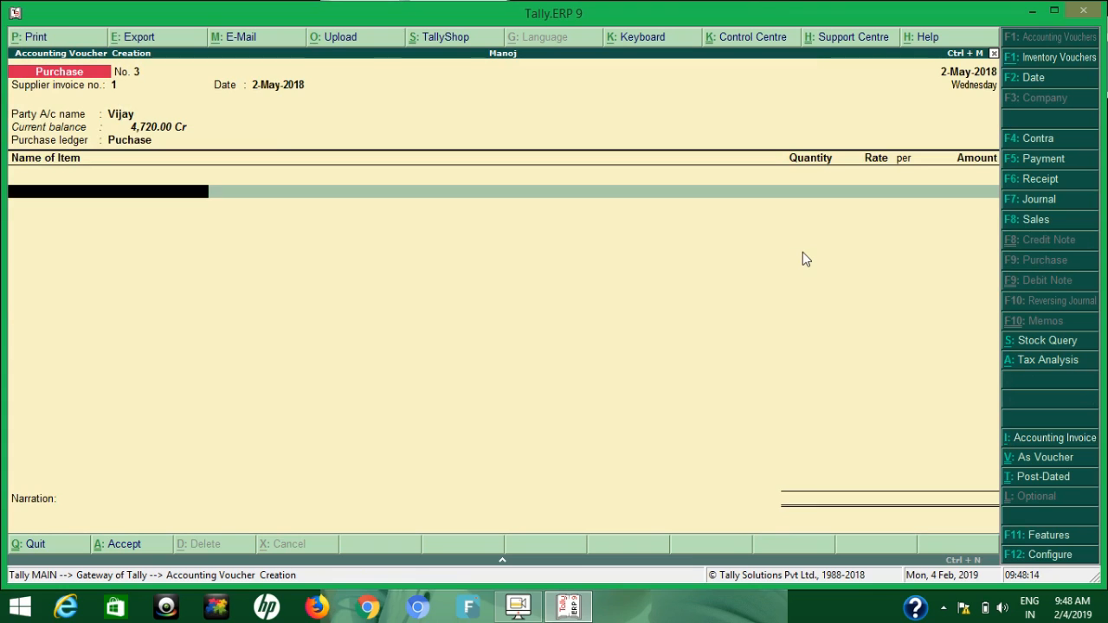
# Add 5 pcs of Pen to the purchase voucher from Main Location at a rate of 100 and end the item list
pyautogui.write('Pen')
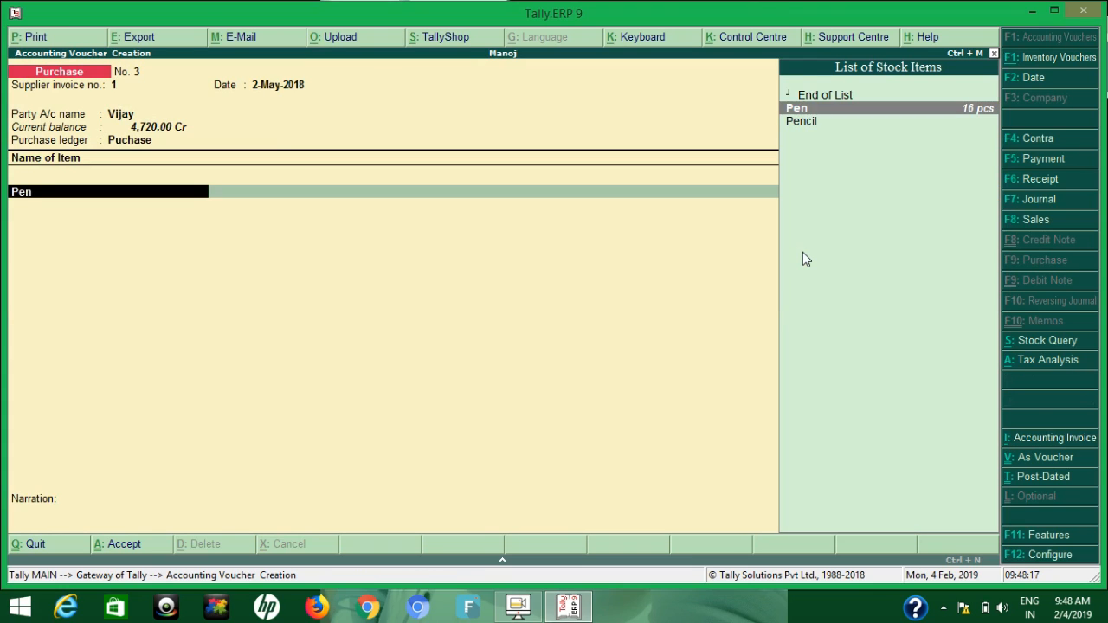
pyautogui.press('Return')
pyautogui.press('Return')
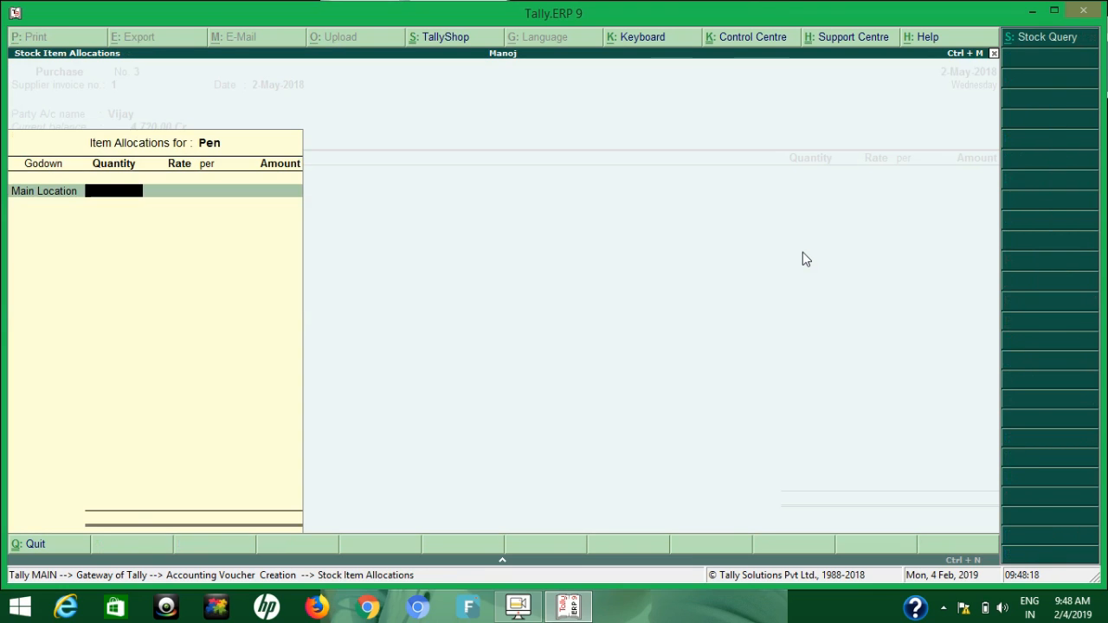
pyautogui.write('5')
pyautogui.press('Return')
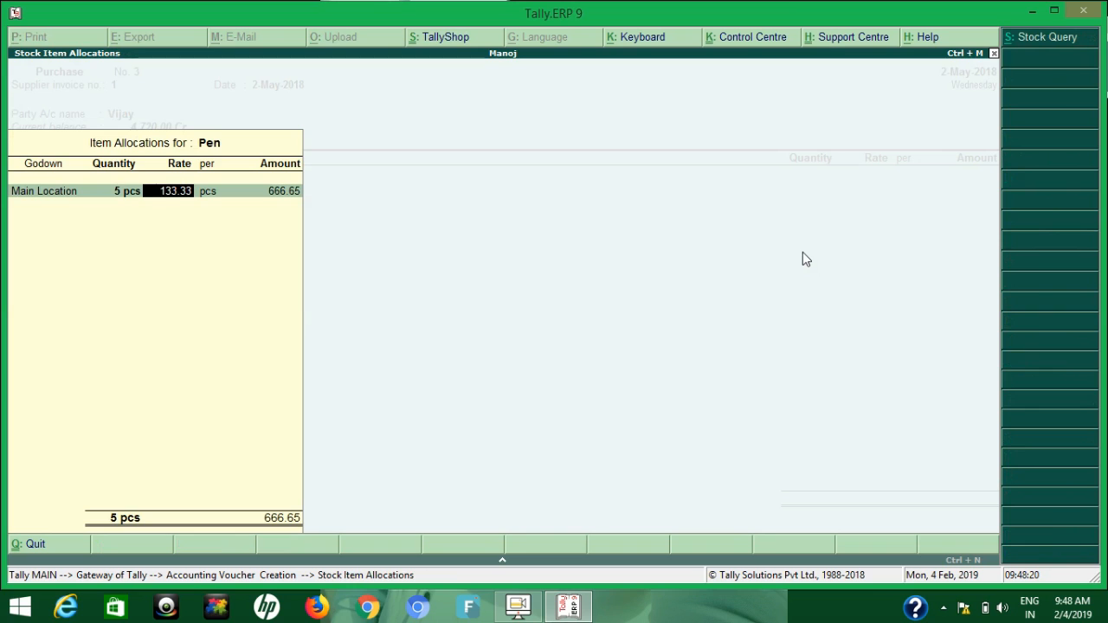
pyautogui.write('100')
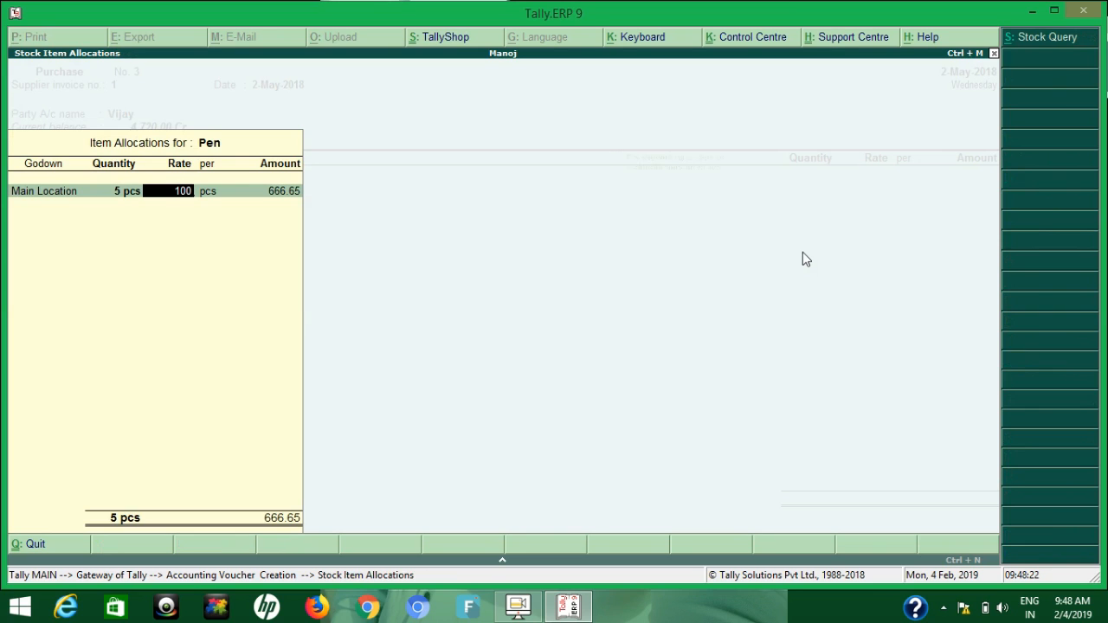
pyautogui.press('Return')
pyautogui.press('Return')
pyautogui.press('Return')
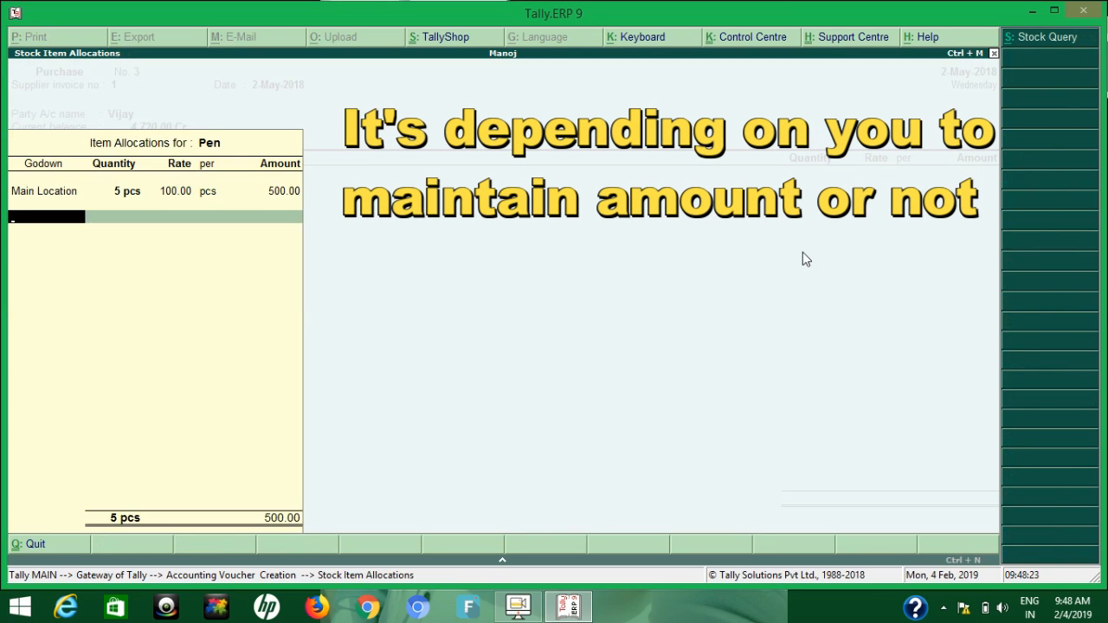
pyautogui.press('Return')
pyautogui.press('Return')
pyautogui.press('Return')
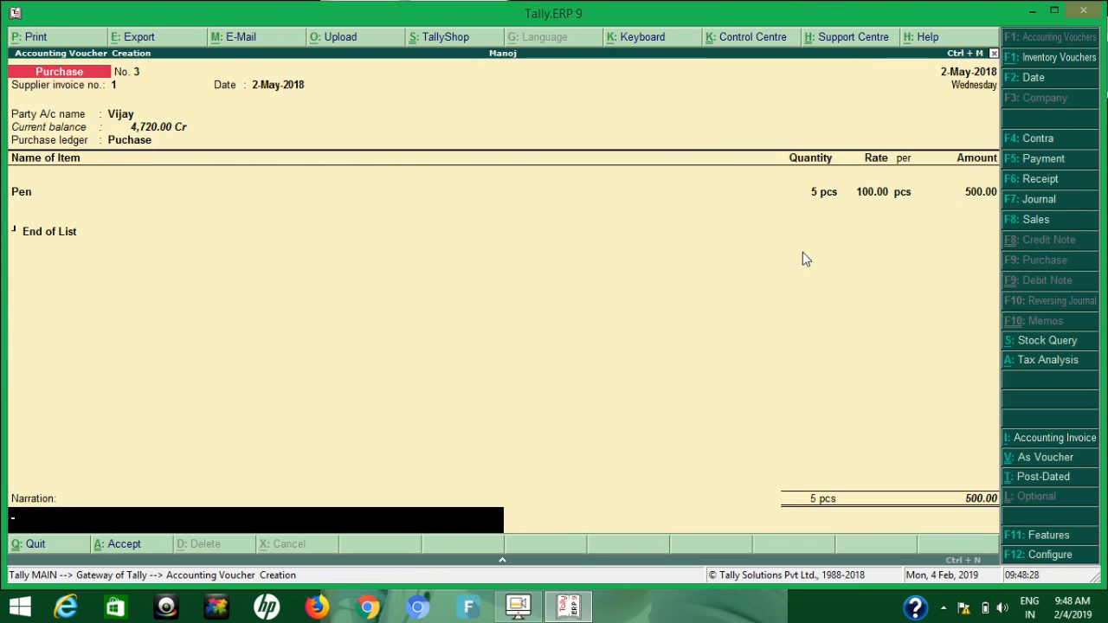
# Enter 10-5-18 as the purchase voucher's narration and try to accept the entry
pyautogui.write('10-5-18')
pyautogui.press('Return')
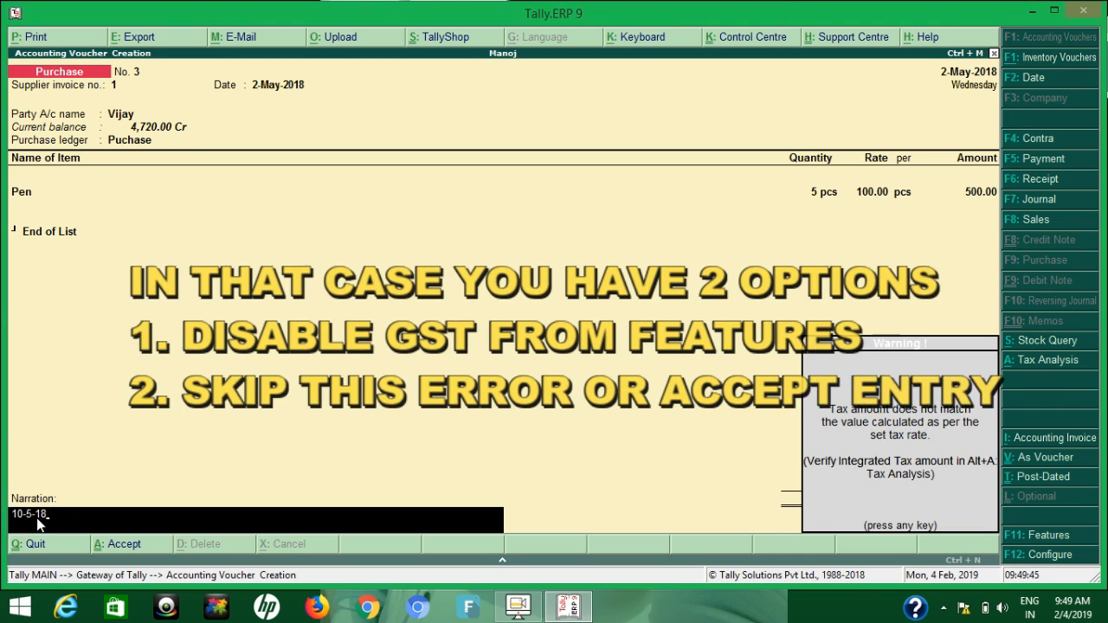
pyautogui.press('Return')
# Go back to the tax line below Pen and select the Cgst ledger there
pyautogui.press('BackSpace')
pyautogui.press('BackSpace')
pyautogui.press('BackSpace')
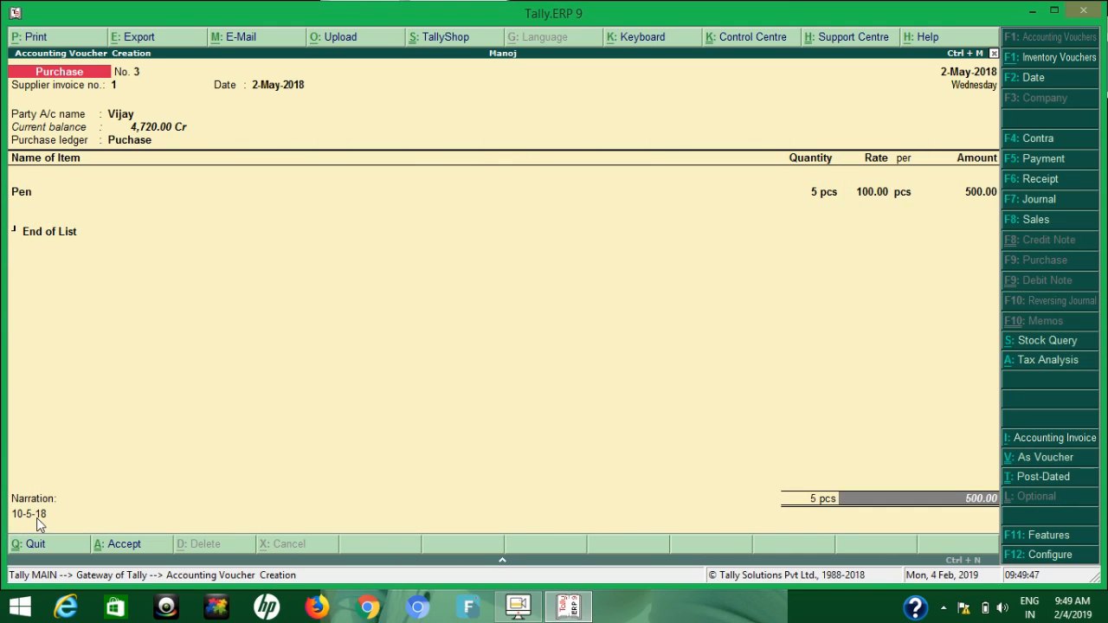
pyautogui.write('Cg')
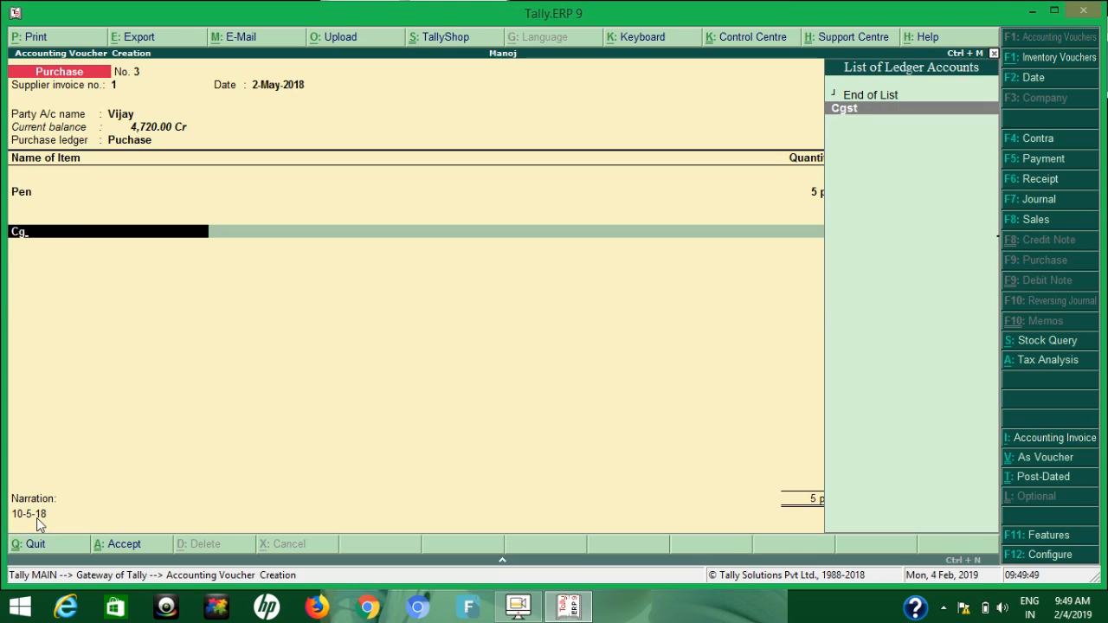
pyautogui.press('Return')
# Return to the Pen line, open the stock item for alteration and bring up its GST details
pyautogui.press('BackSpace')
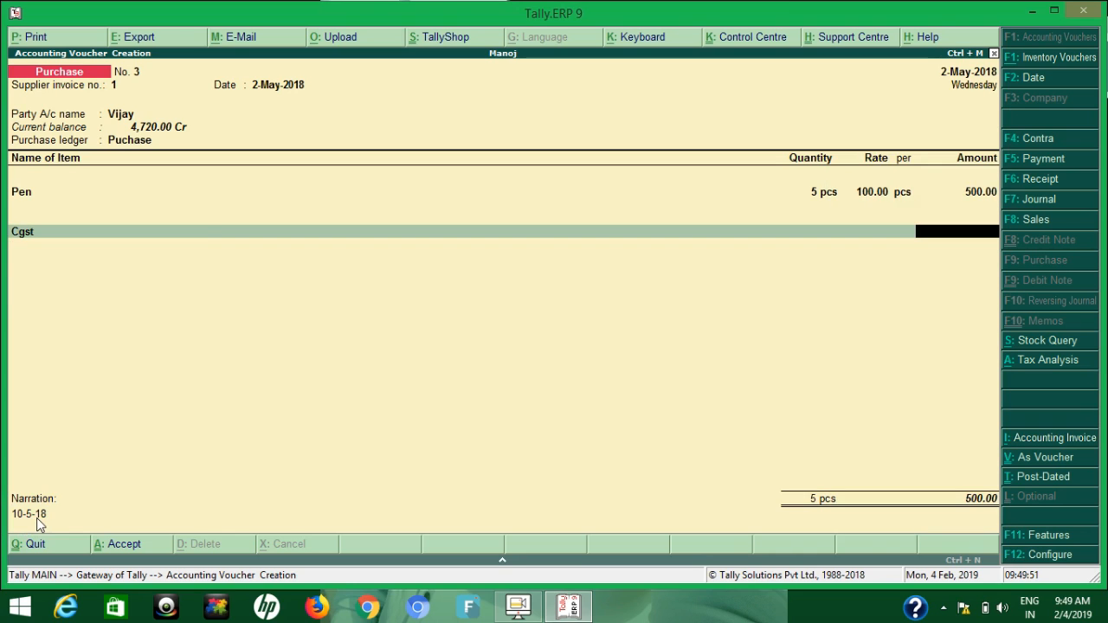
pyautogui.press('BackSpace')
pyautogui.press('BackSpace')
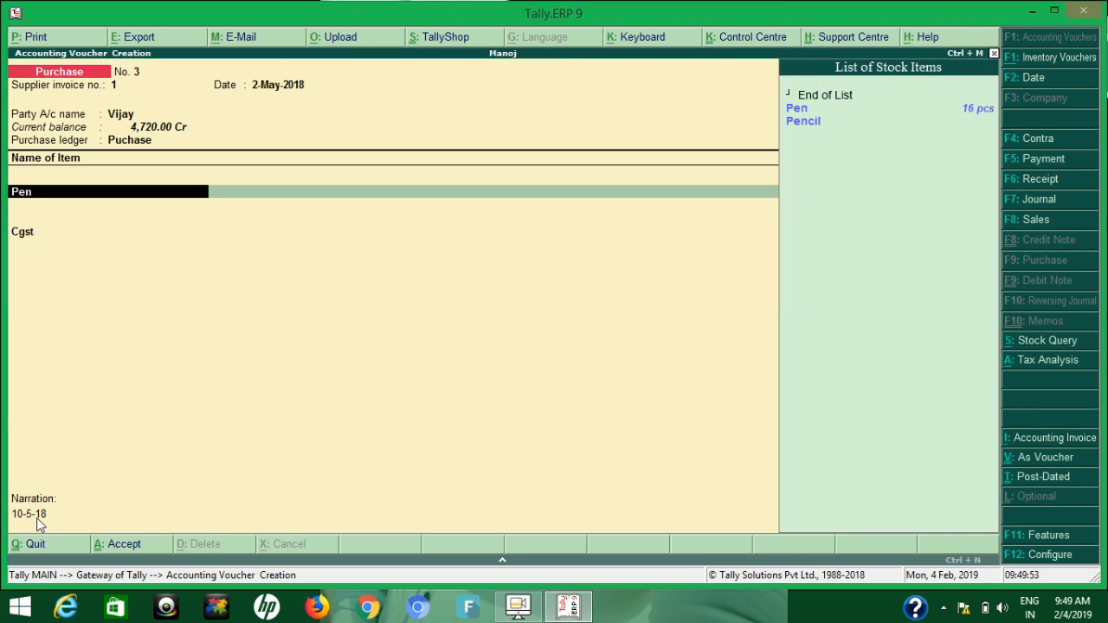
pyautogui.hotkey('ctrl', 'Return')
pyautogui.press('Return')
pyautogui.press('Return')
pyautogui.press('Return')
pyautogui.press('Return')
# Go through Pen's existing GST details, accept them and save the stock item to return to the voucher's item allocation
pyautogui.press('Return')
pyautogui.press('y')
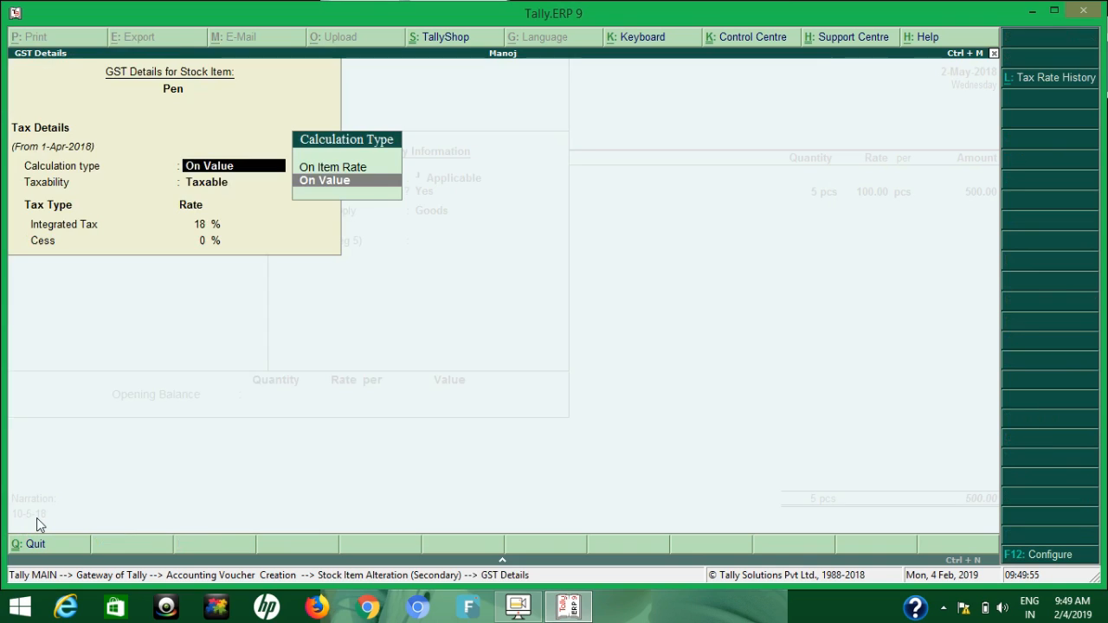
pyautogui.press('Return')
pyautogui.press('Return')
pyautogui.press('Return')
pyautogui.press('Return')
pyautogui.press('Return')
pyautogui.press('Return')
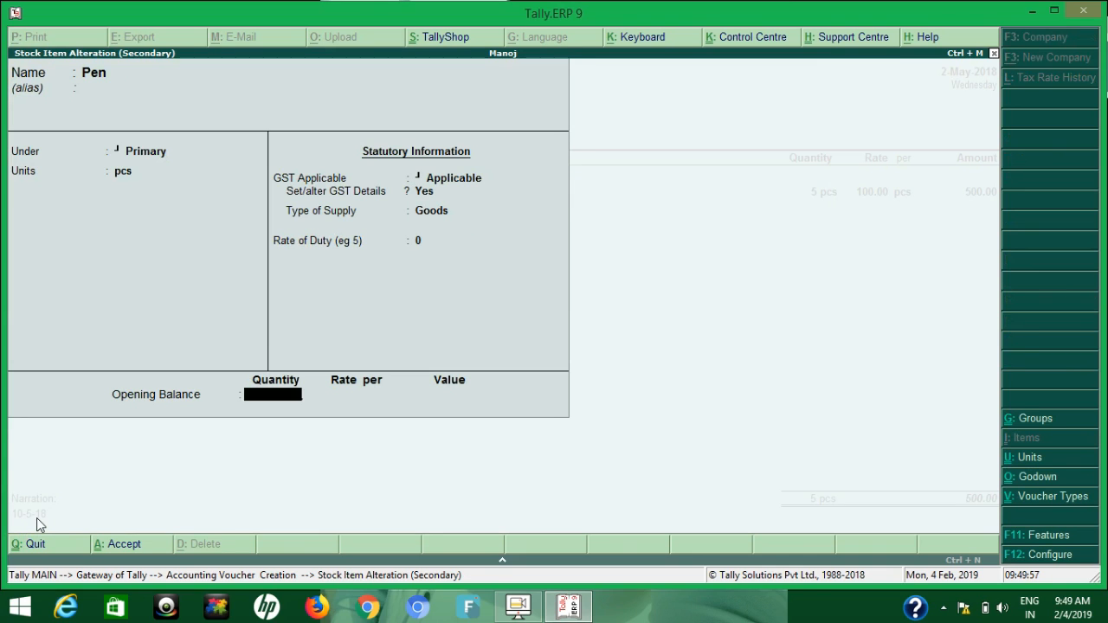
pyautogui.press('Return')
# Replace the Cgst line below Pen with the Igst ledger and save the purchase voucher with its existing narration
pyautogui.press('Return')
pyautogui.press('Return')
pyautogui.press('Return')
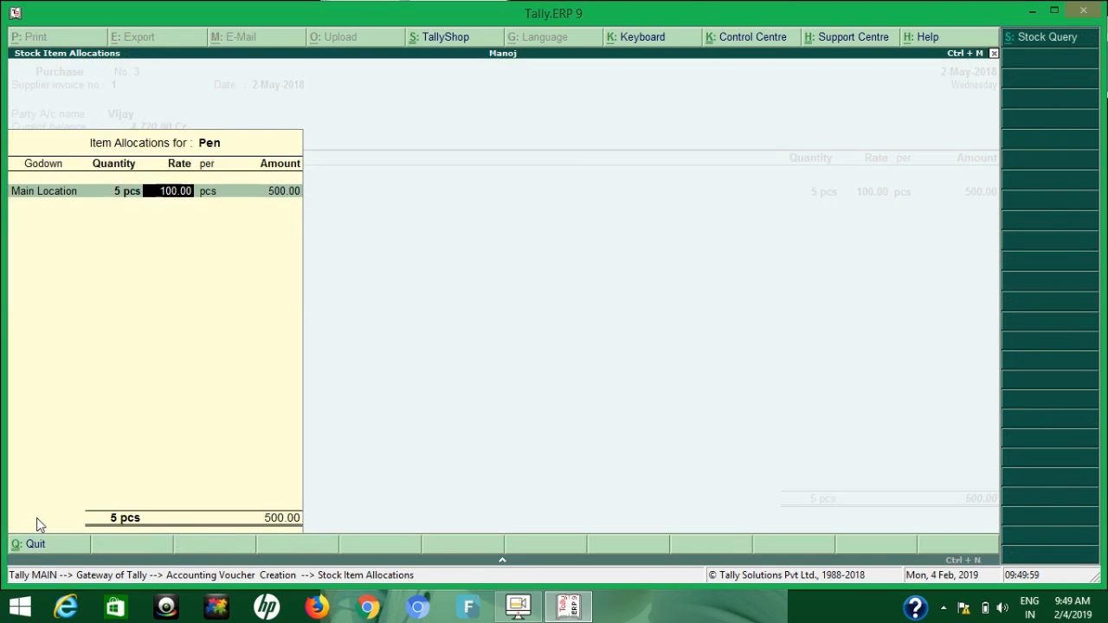
pyautogui.press('Return')
pyautogui.press('Return')
pyautogui.press('Return')
pyautogui.press('Return')
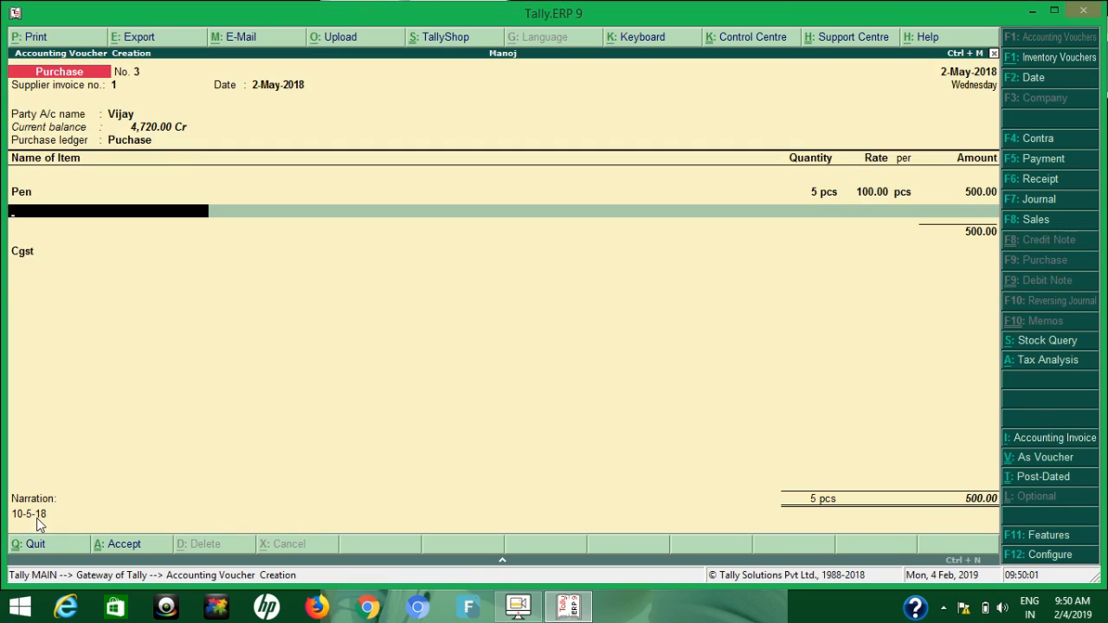
pyautogui.press('Return')
pyautogui.write('Ig')
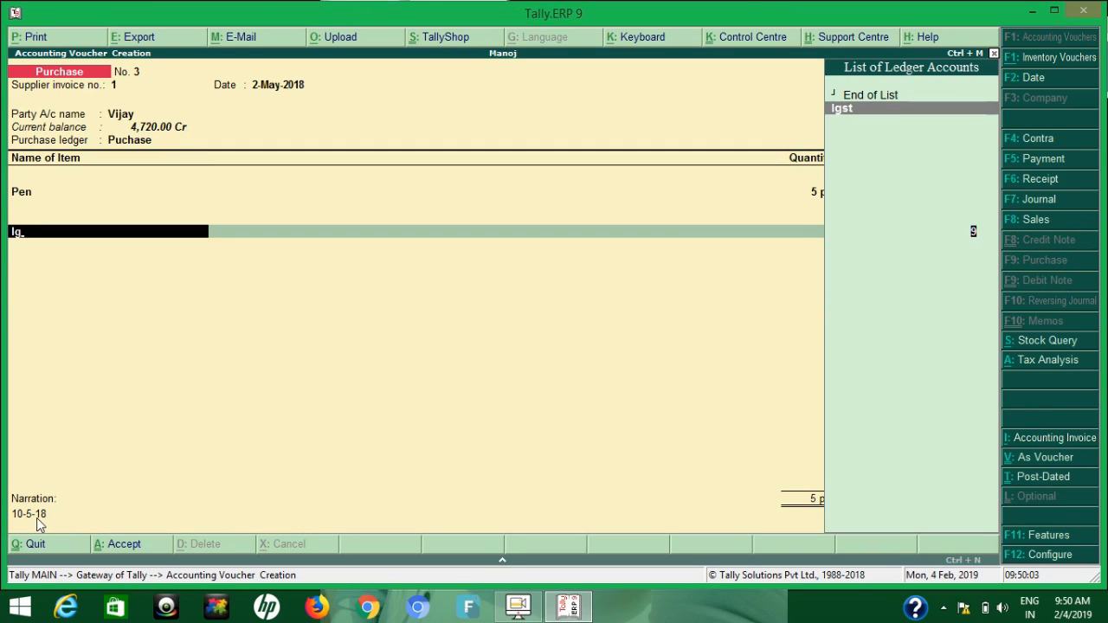
pyautogui.press('Return')
pyautogui.press('Return')
pyautogui.press('Return')
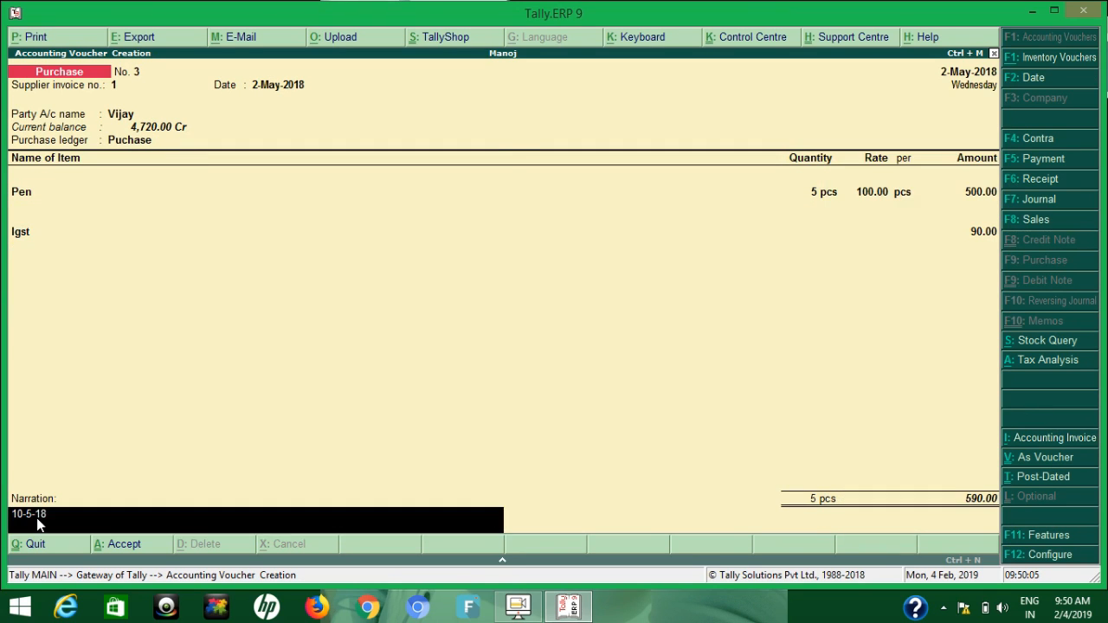
pyautogui.press('Return')
pyautogui.press('Return')
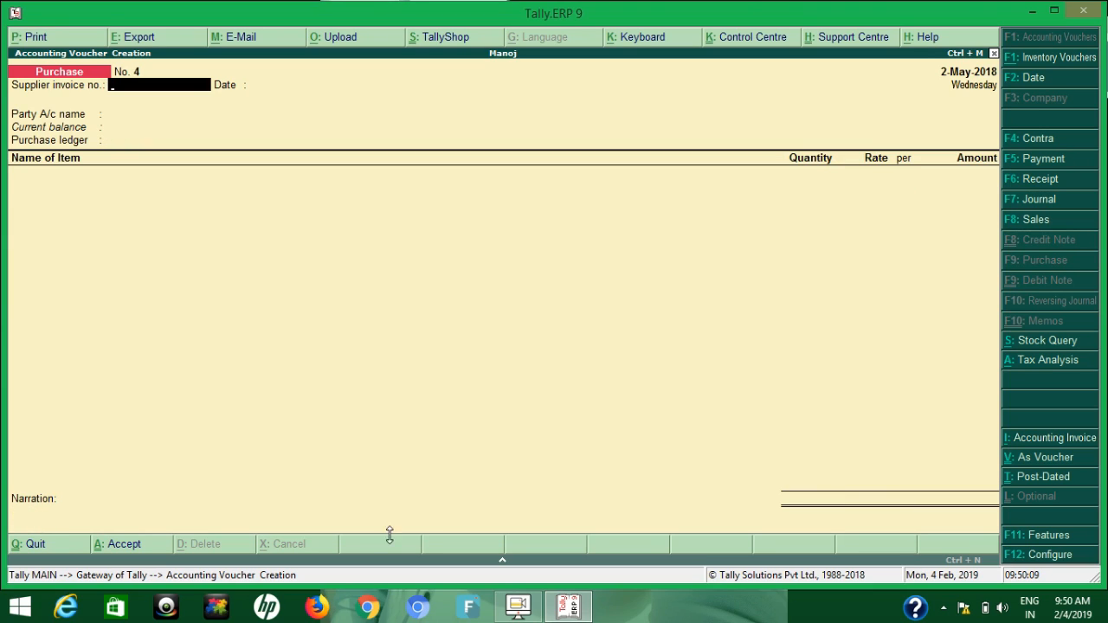
# Start a new sales voucher and enter 15-5-18 as its reference number
pyautogui.click(1032, 228)
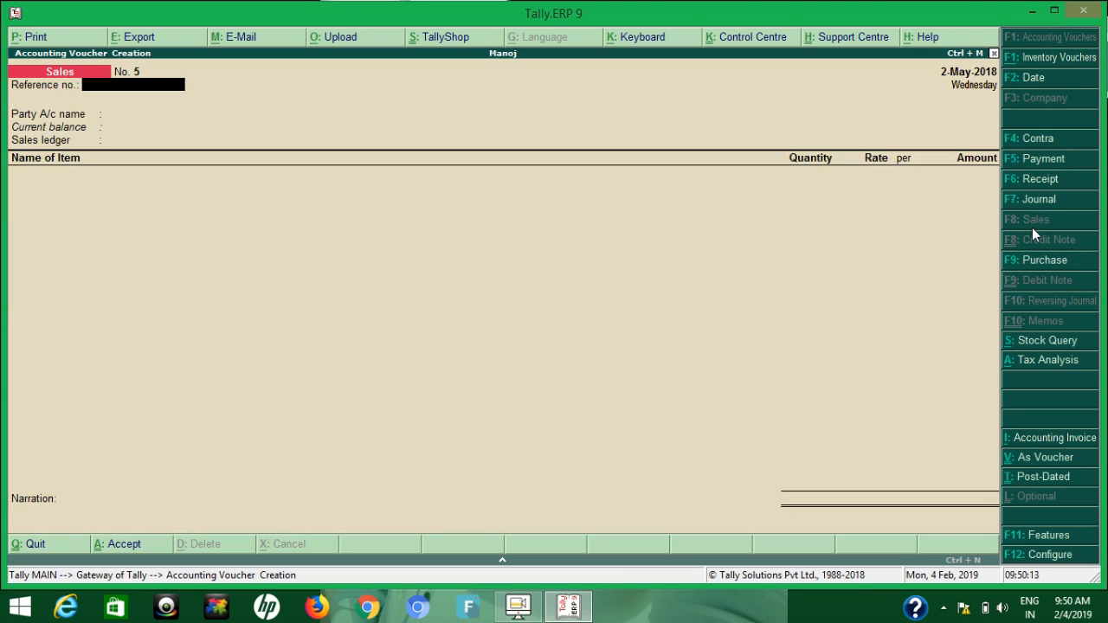
pyautogui.write('15-5-18')
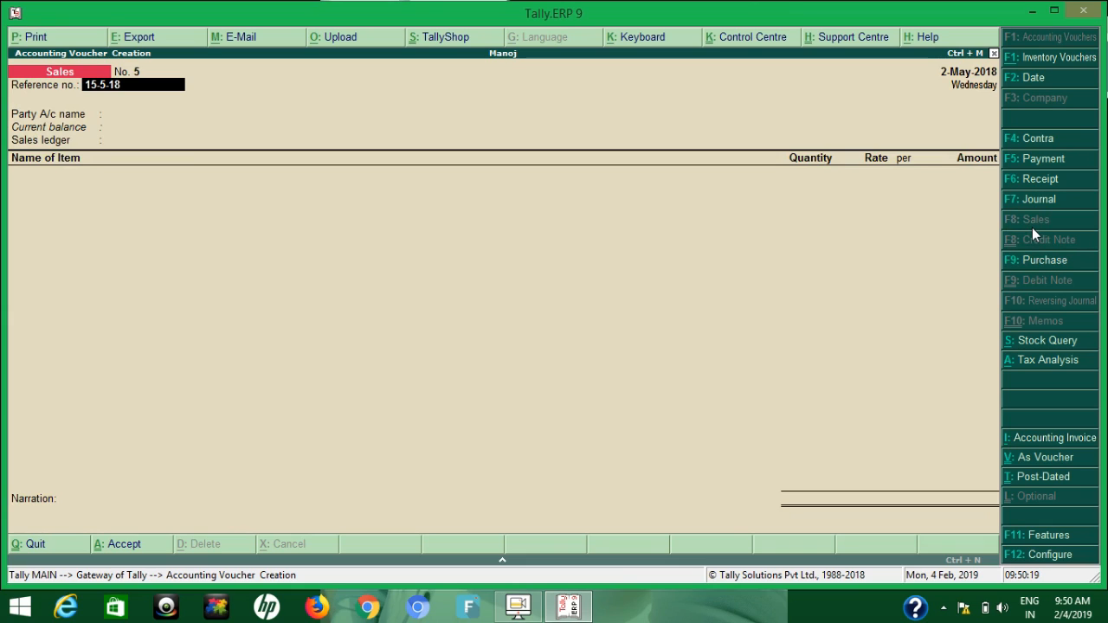
pyautogui.press('Return')
pyautogui.press('BackSpace')
pyautogui.press('Return')
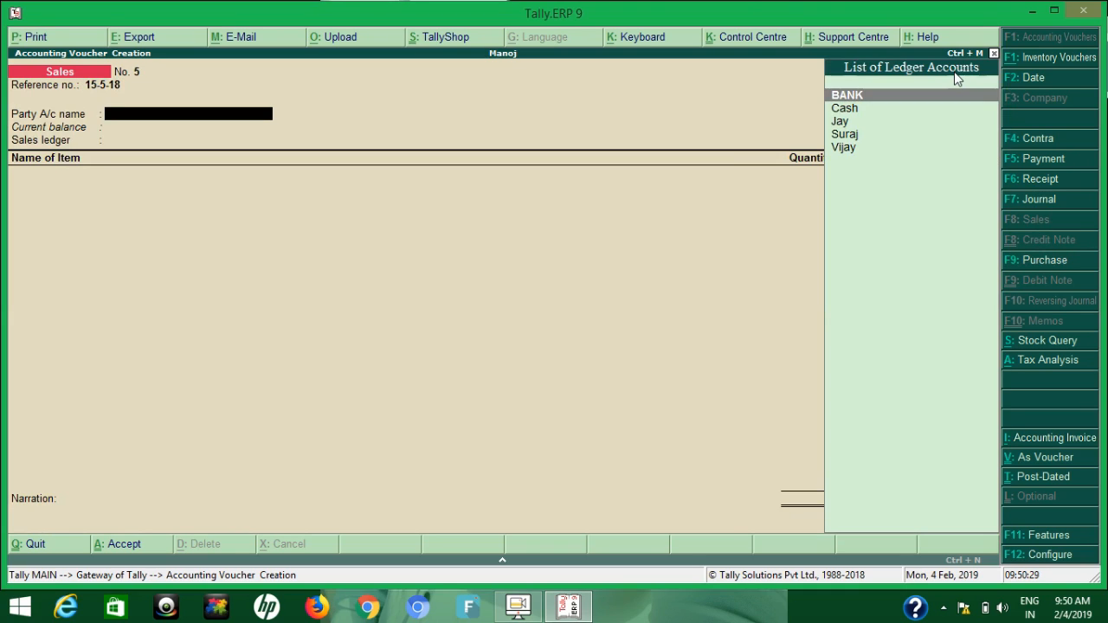
# Choose Cash as the party account, accept the party details without additions and pick Sales as the sales ledger
pyautogui.press('Down')
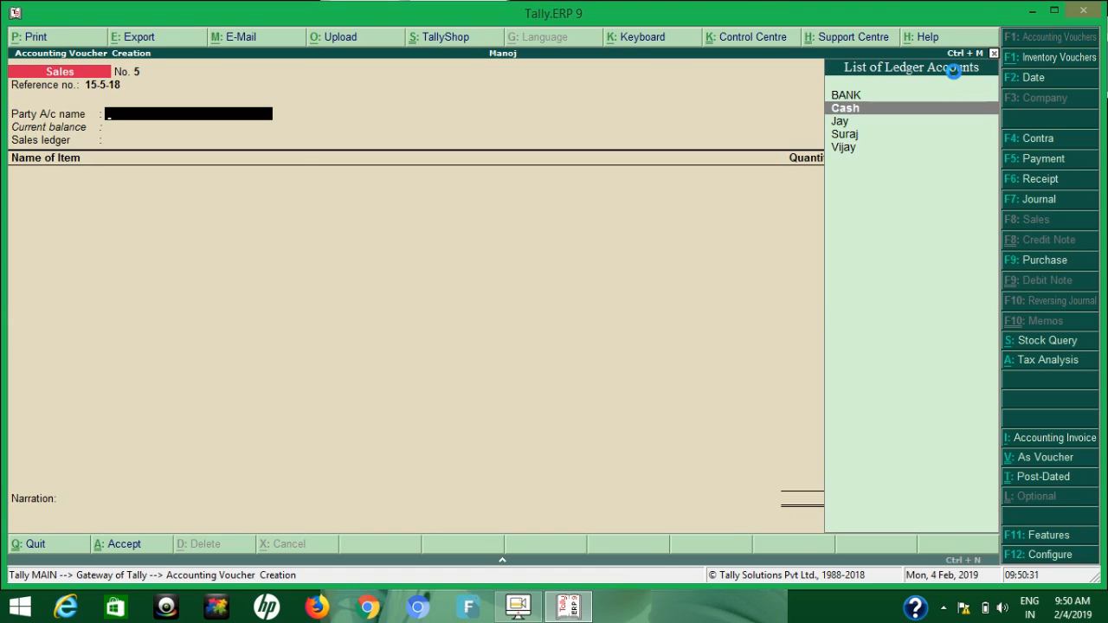
pyautogui.press('Return')
pyautogui.press('Return')
pyautogui.press('Return')
pyautogui.press('Return')
pyautogui.press('Return')
pyautogui.press('Return')
pyautogui.press('Return')
pyautogui.press('Return')
pyautogui.press('Return')
pyautogui.press('Return')
pyautogui.press('Return')
pyautogui.press('Return')
pyautogui.press('Return')
pyautogui.press('Return')
pyautogui.press('Return')
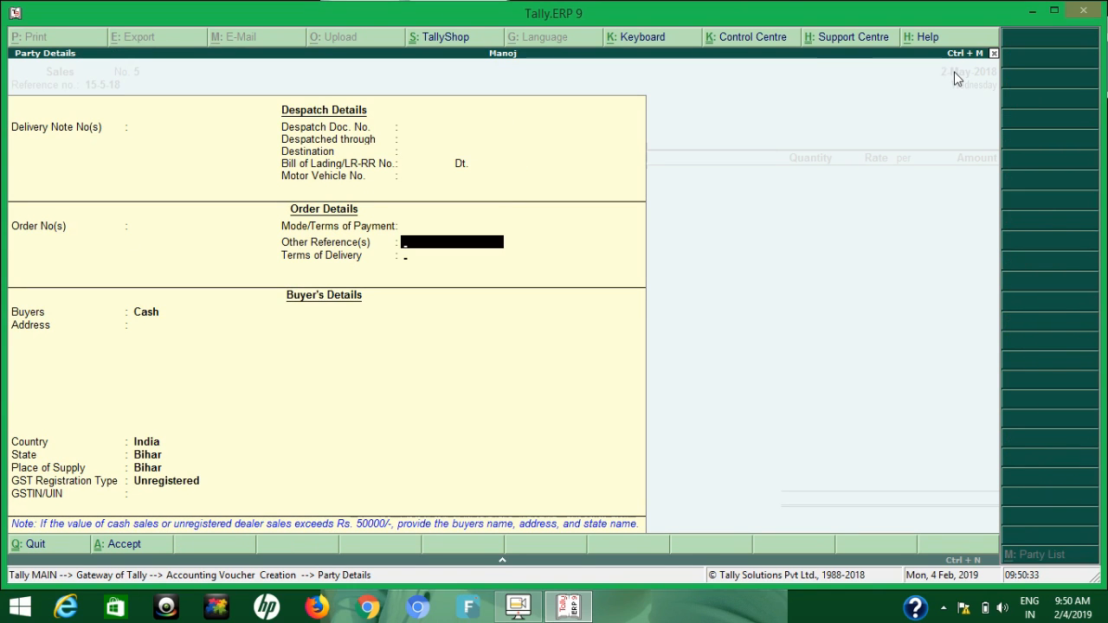
pyautogui.press('Return')
pyautogui.press('Return')
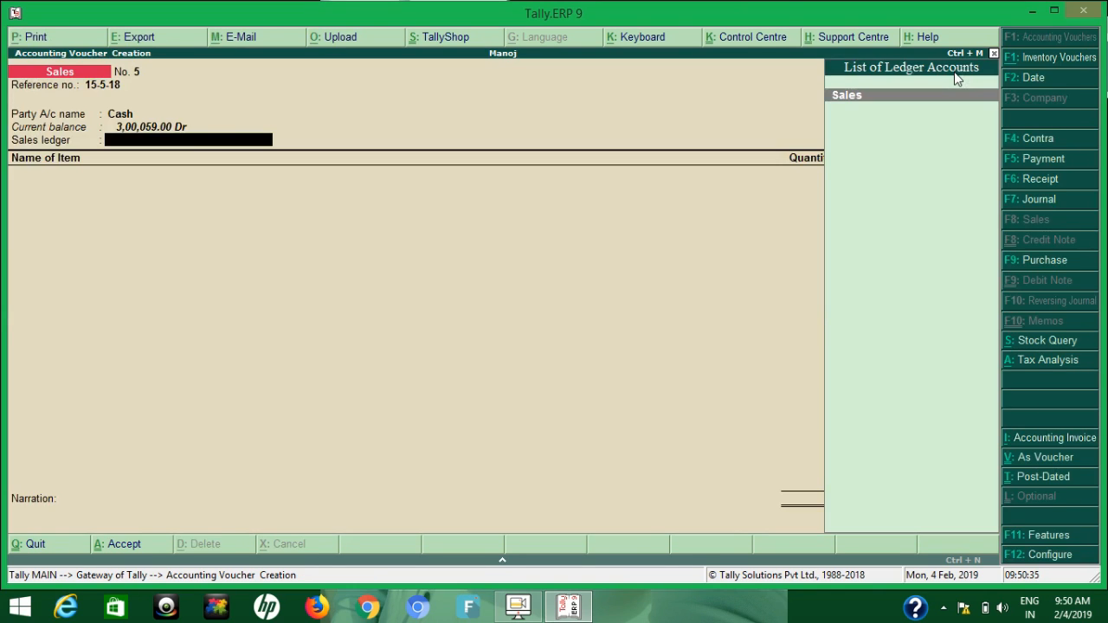
pyautogui.press('Return')
# Add 5 pcs of Pen from Main Location to the sales voucher at a rate of 120
pyautogui.write('Pen')
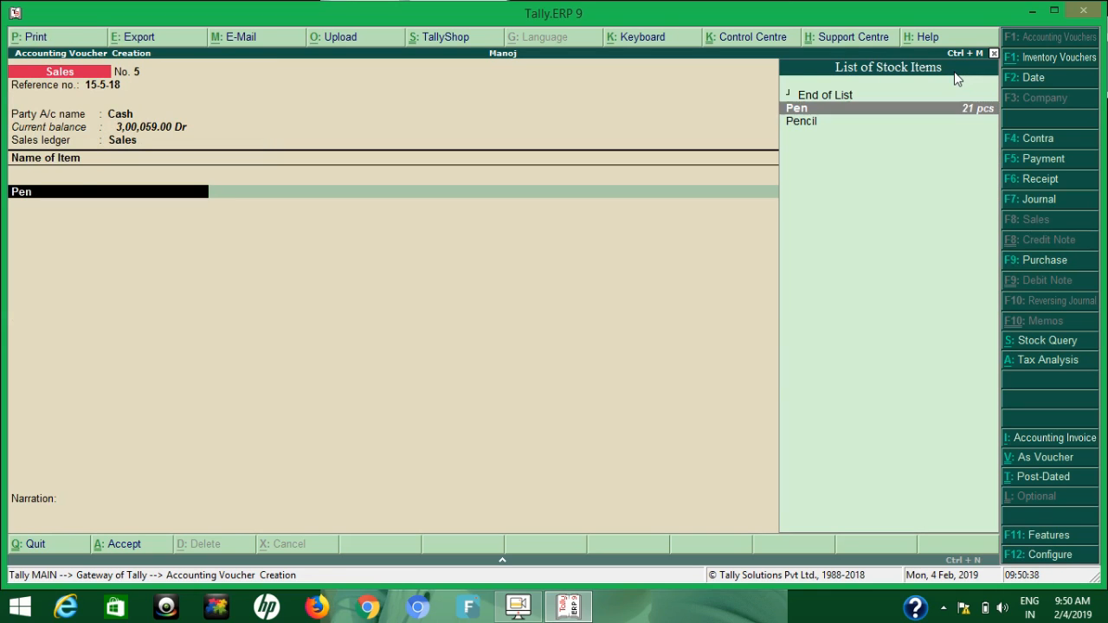
pyautogui.press('Return')
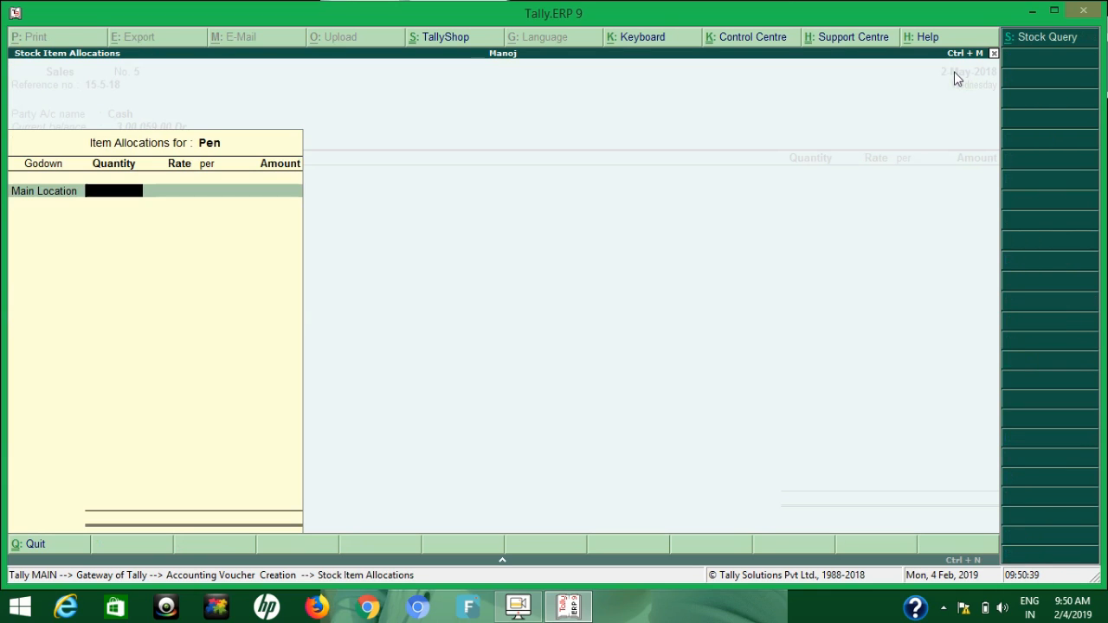
pyautogui.write('5')
pyautogui.press('Return')
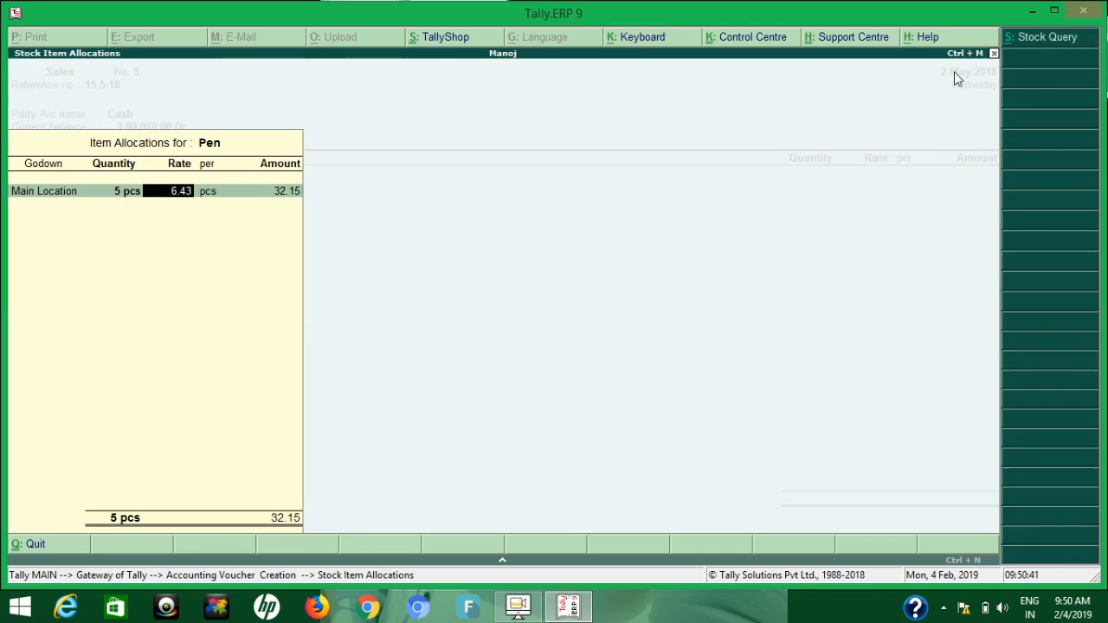
pyautogui.write('120')
pyautogui.press('Return')
# Add the Cgst and Sgst ledgers below Pen, leave the narration empty and save the sales voucher
pyautogui.press('Return')
pyautogui.press('Return')
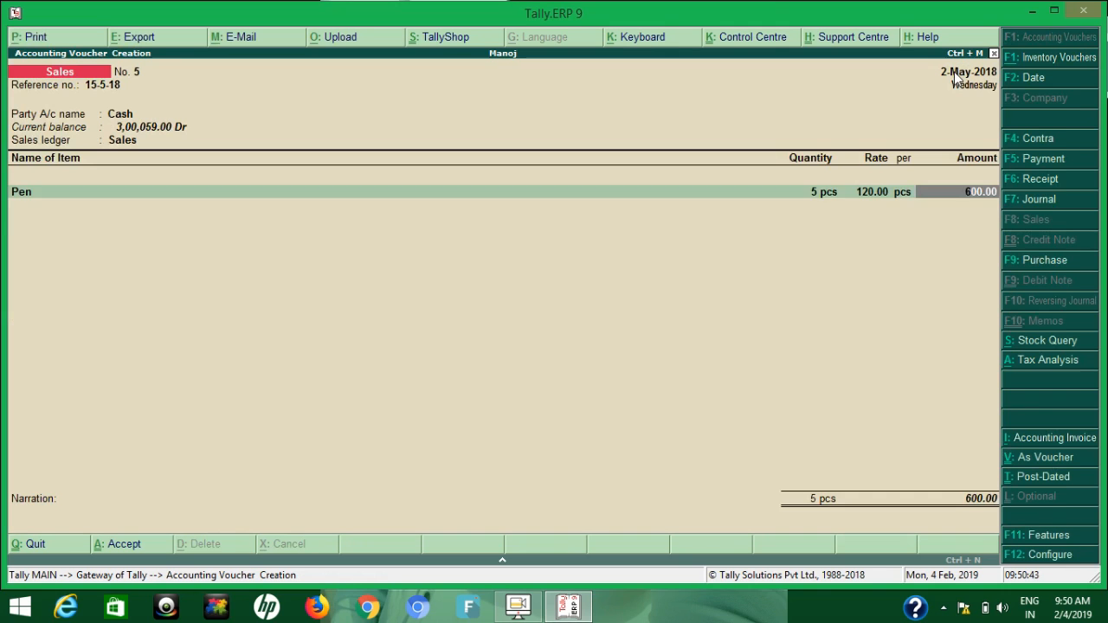
pyautogui.press('Return')
pyautogui.write('Cg')
pyautogui.press('Return')
pyautogui.press('Return')
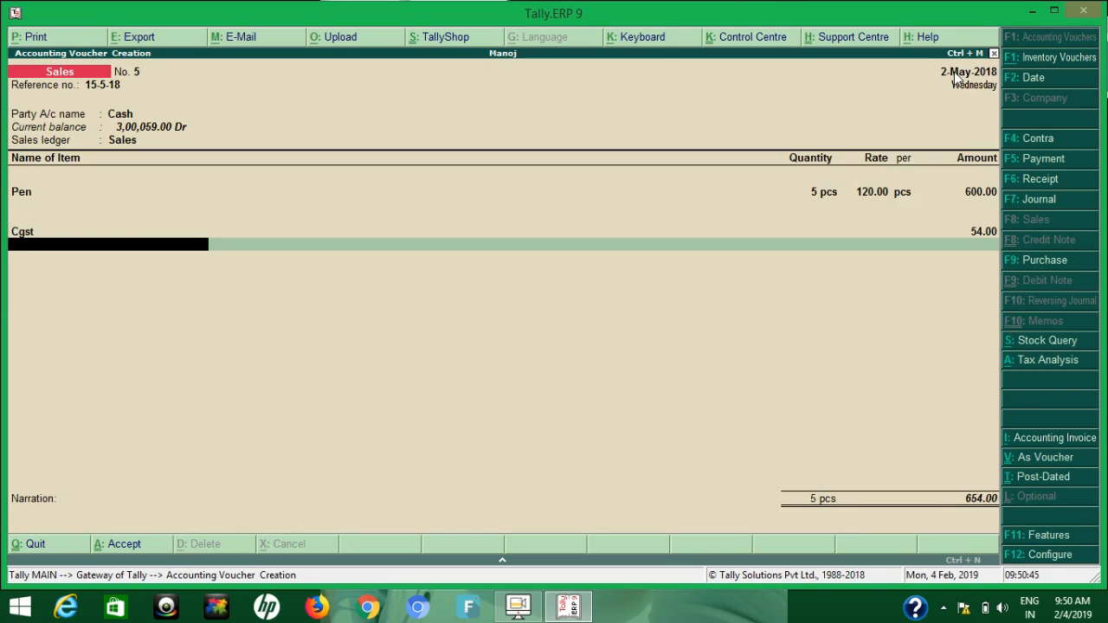
pyautogui.write('Sgs')
pyautogui.press('Return')
pyautogui.press('Return')
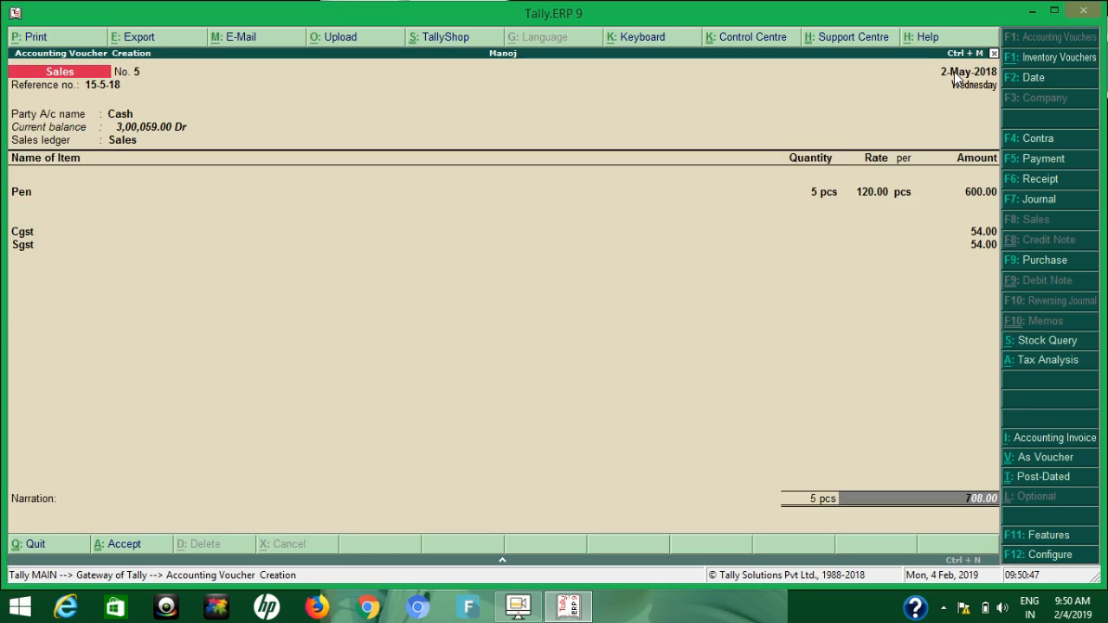
pyautogui.press('Return')
pyautogui.press('Return')
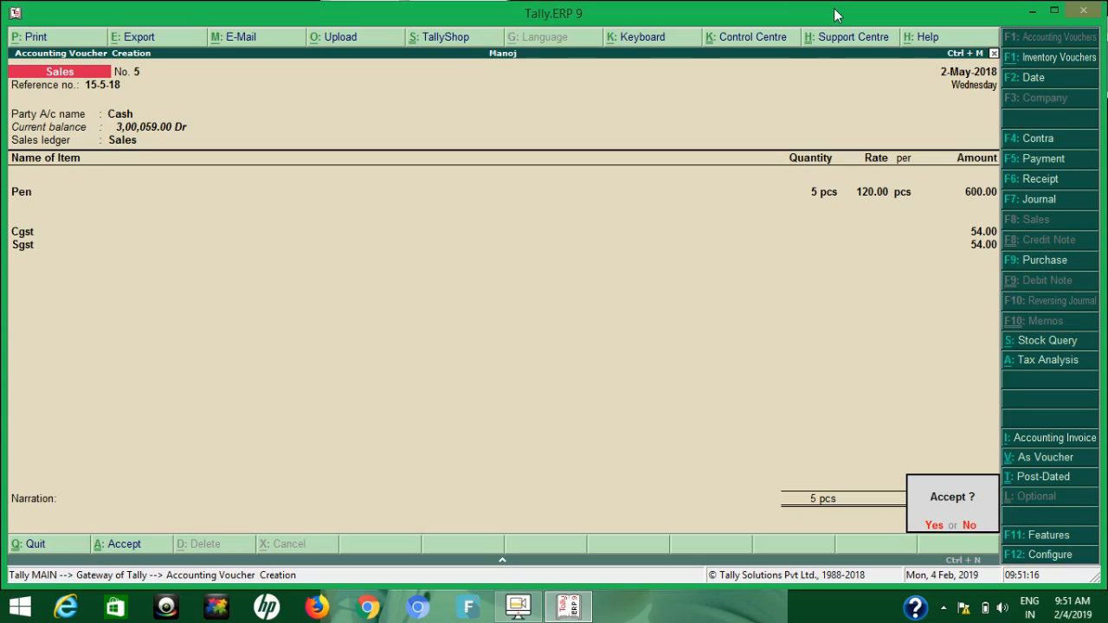
pyautogui.press('y')
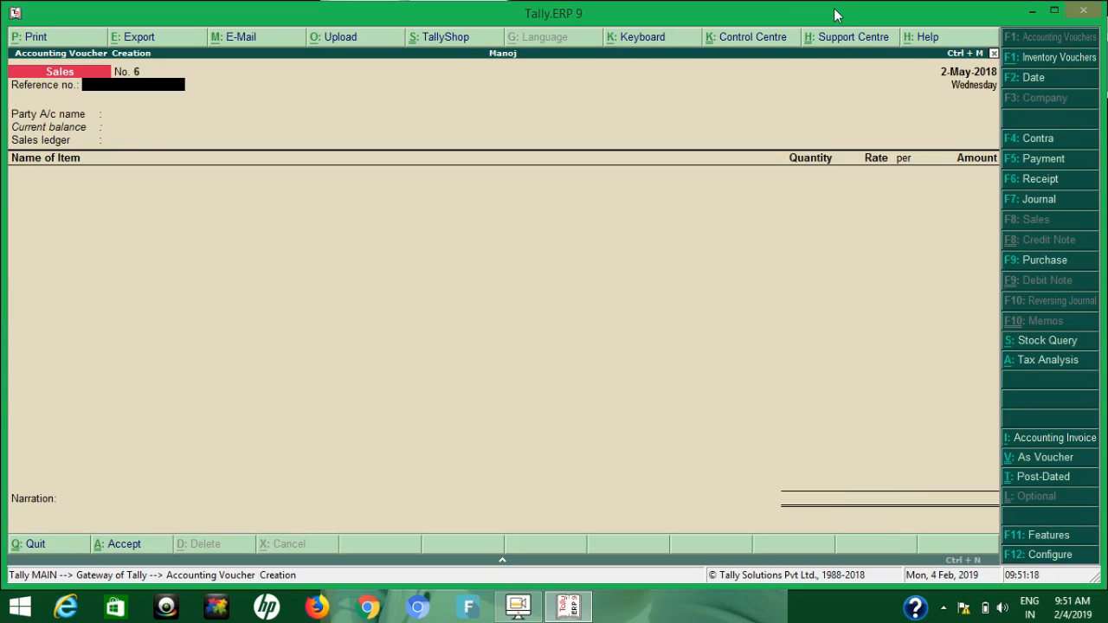
# Quit voucher entry and view the Day Book for 2-May-2018
pyautogui.press('Escape')
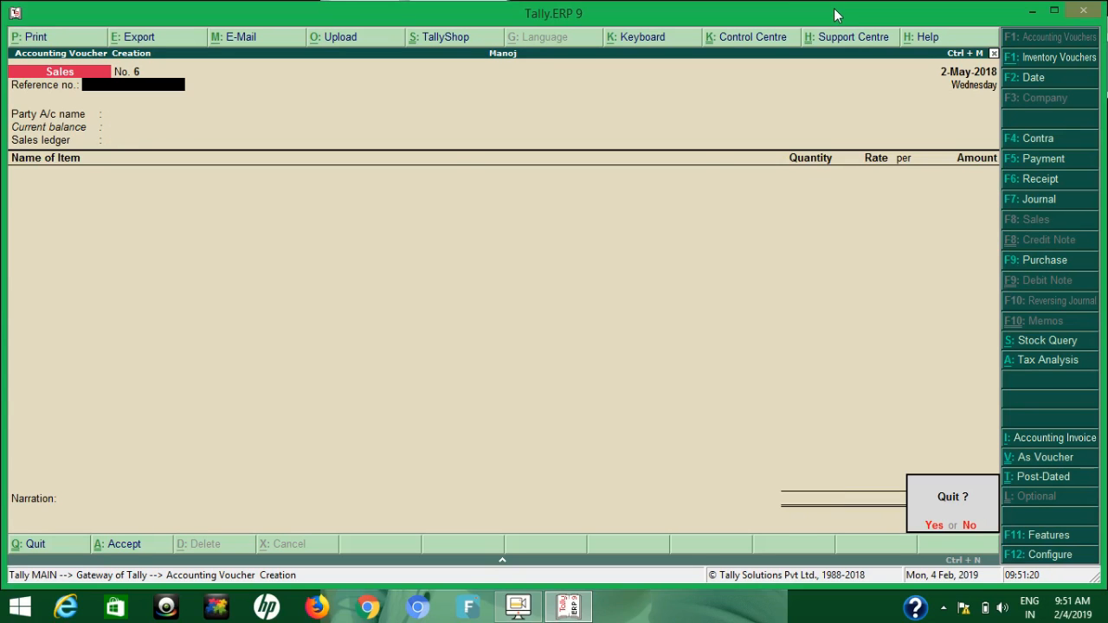
pyautogui.press('y')
pyautogui.press('d')
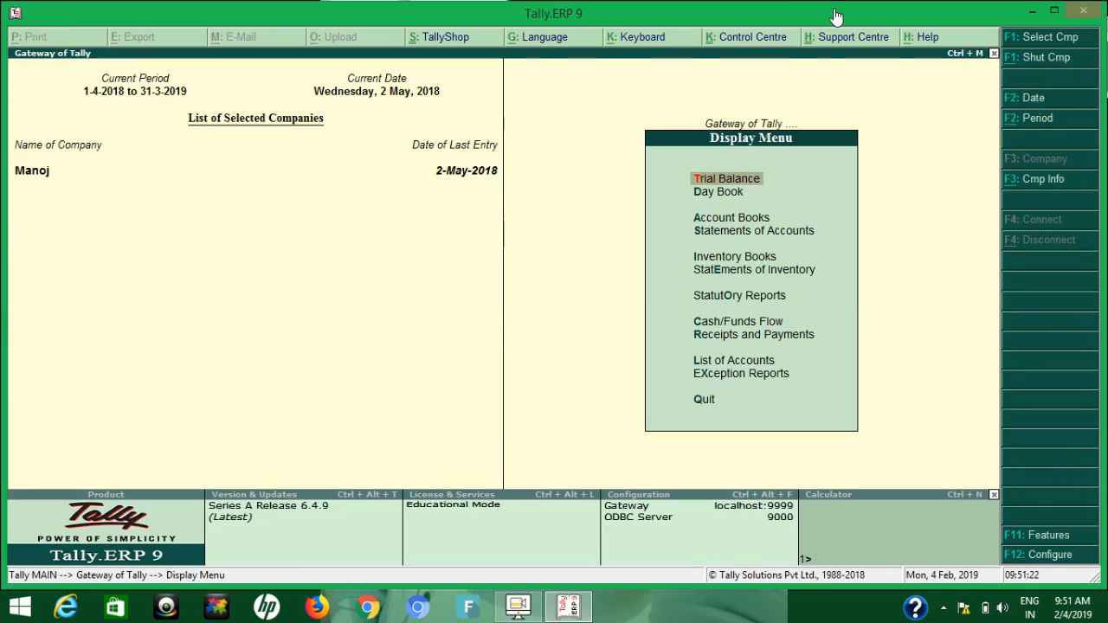
pyautogui.press('d')
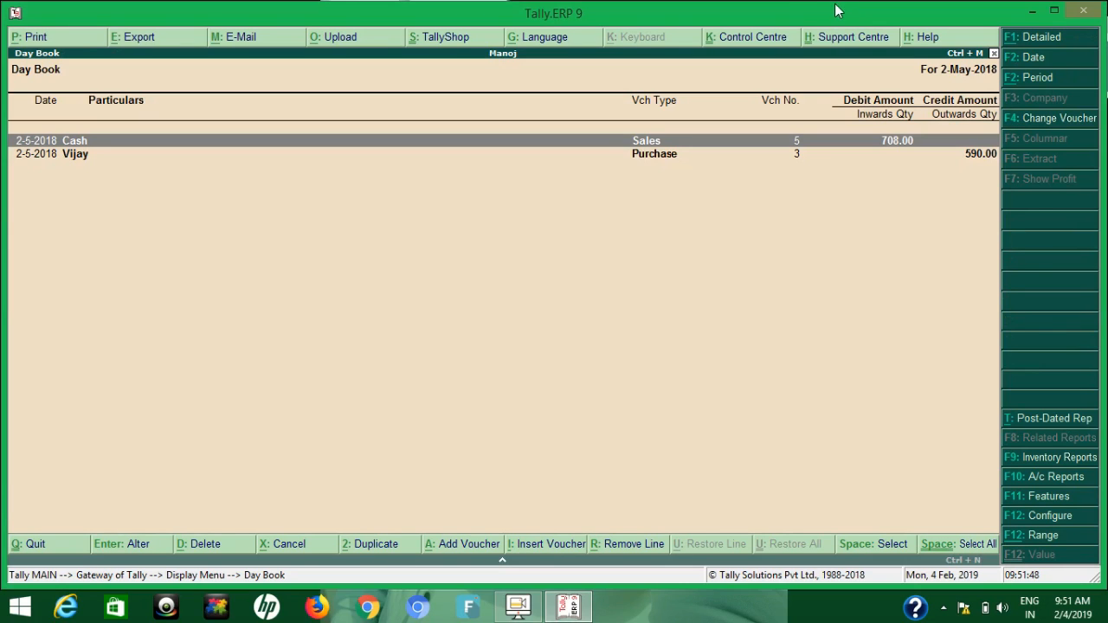
# Leave the Day Book and open the Sales Register's voucher list for May 2018 from the account books
pyautogui.press('Escape')
pyautogui.press('Up')
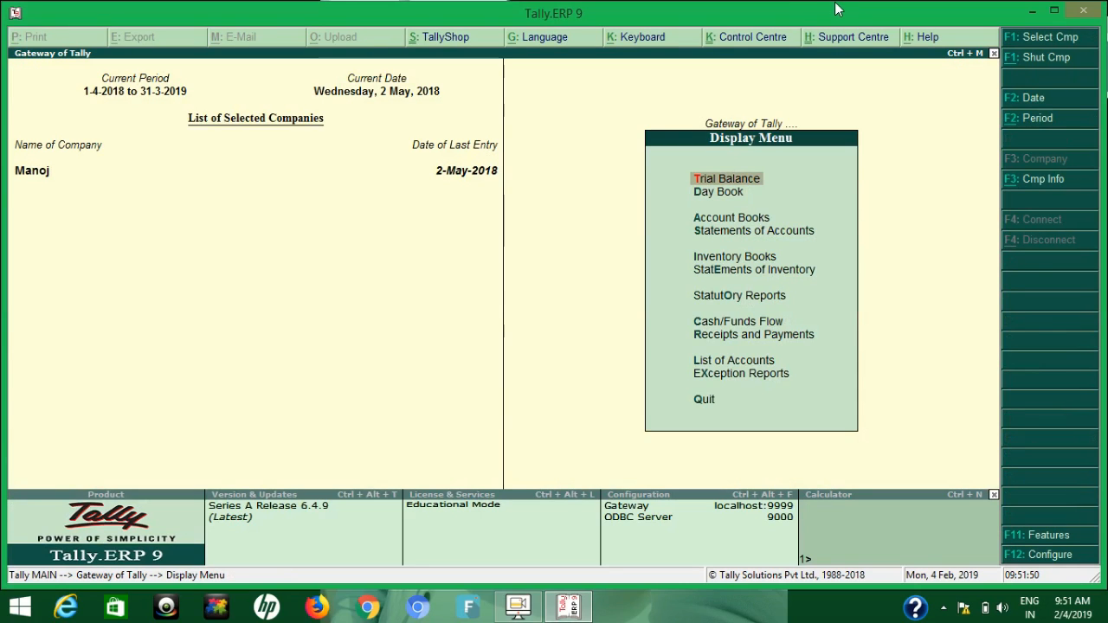
pyautogui.press('Down')
pyautogui.press('Down')
pyautogui.press('Return')
pyautogui.press('Down')
pyautogui.press('Down')
pyautogui.press('Down')
pyautogui.press('Down')
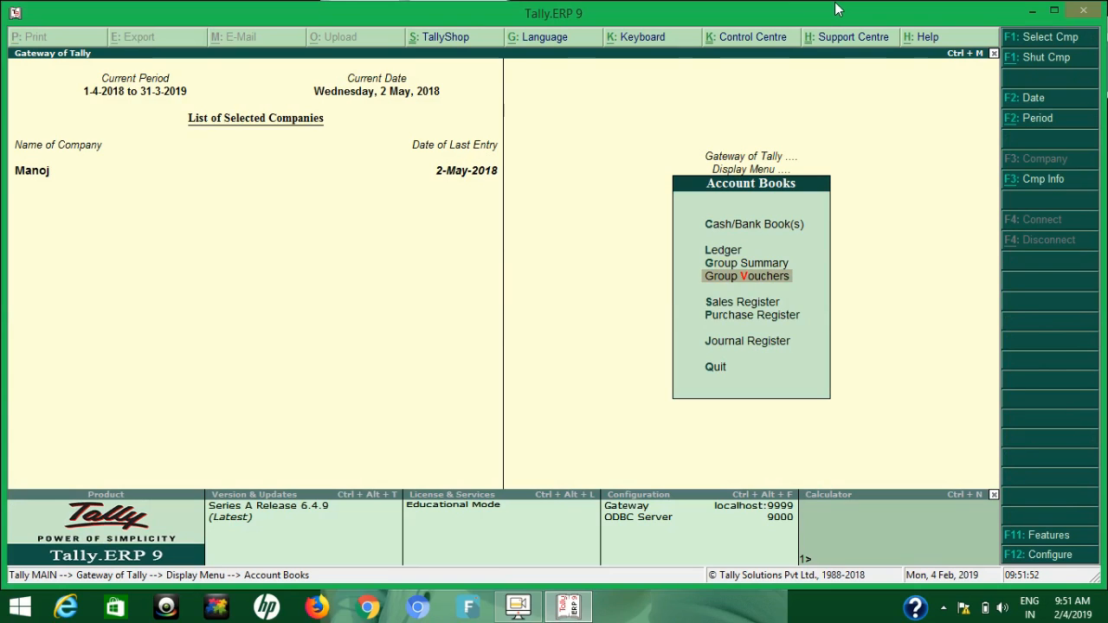
pyautogui.press('Return')
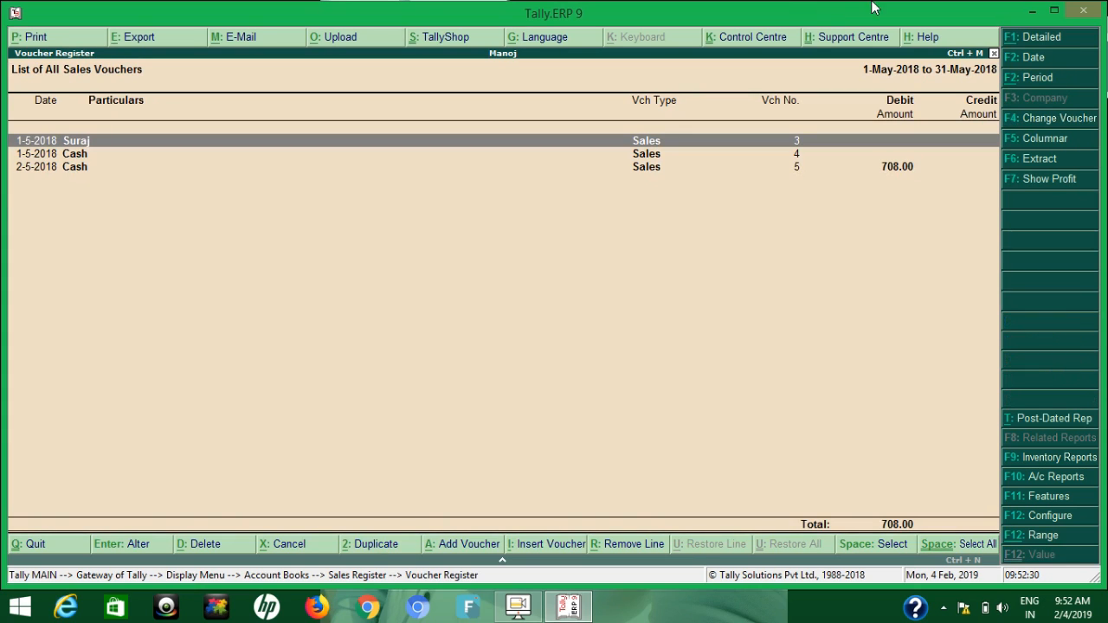
# Filter the sales voucher list to vouchers whose Reference contains 10-5
pyautogui.click(1050, 539)
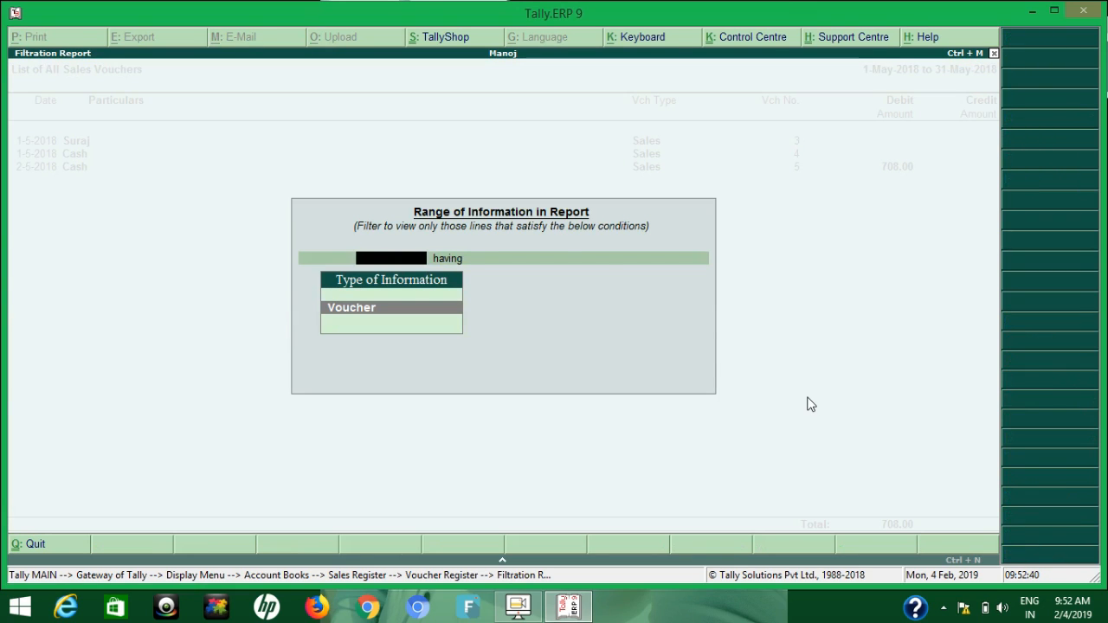
pyautogui.press('Return')
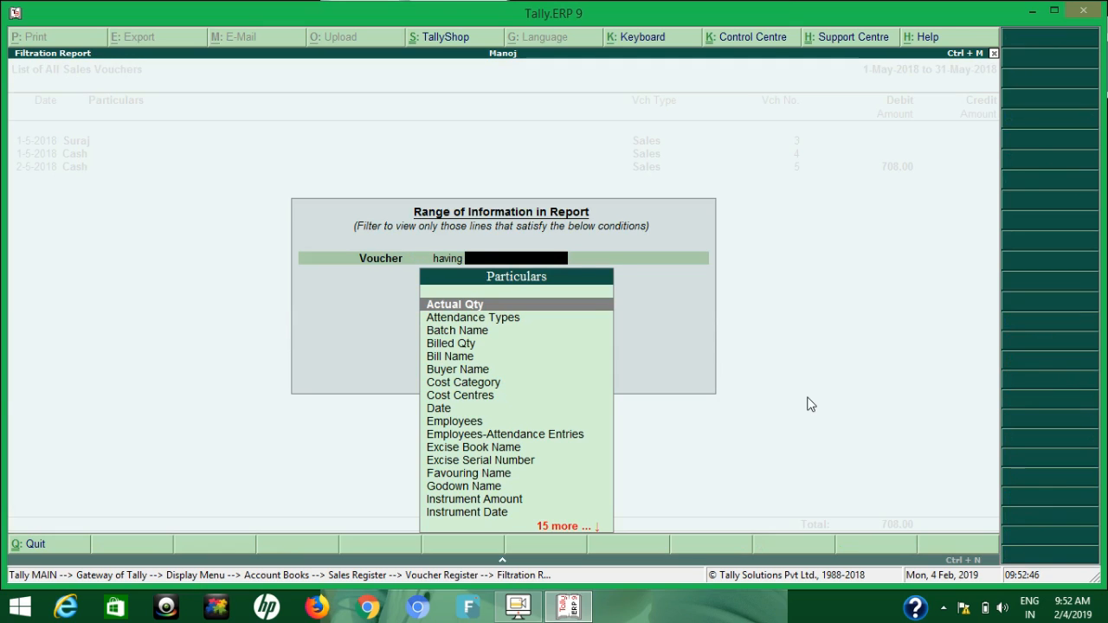
pyautogui.write('ref')
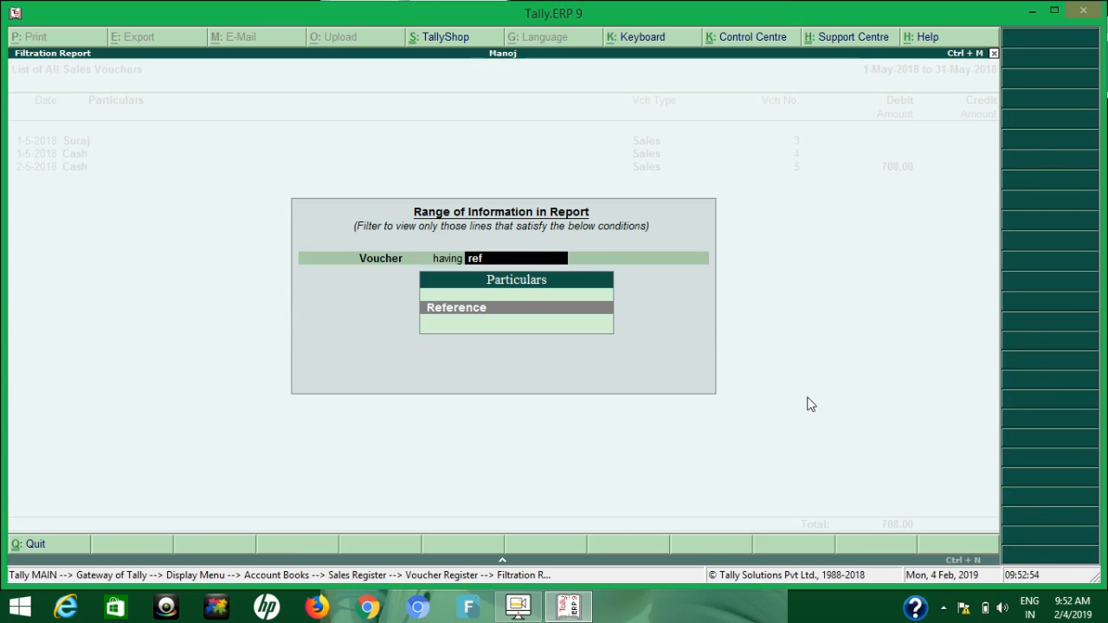
pyautogui.press('Return')
pyautogui.write('con')
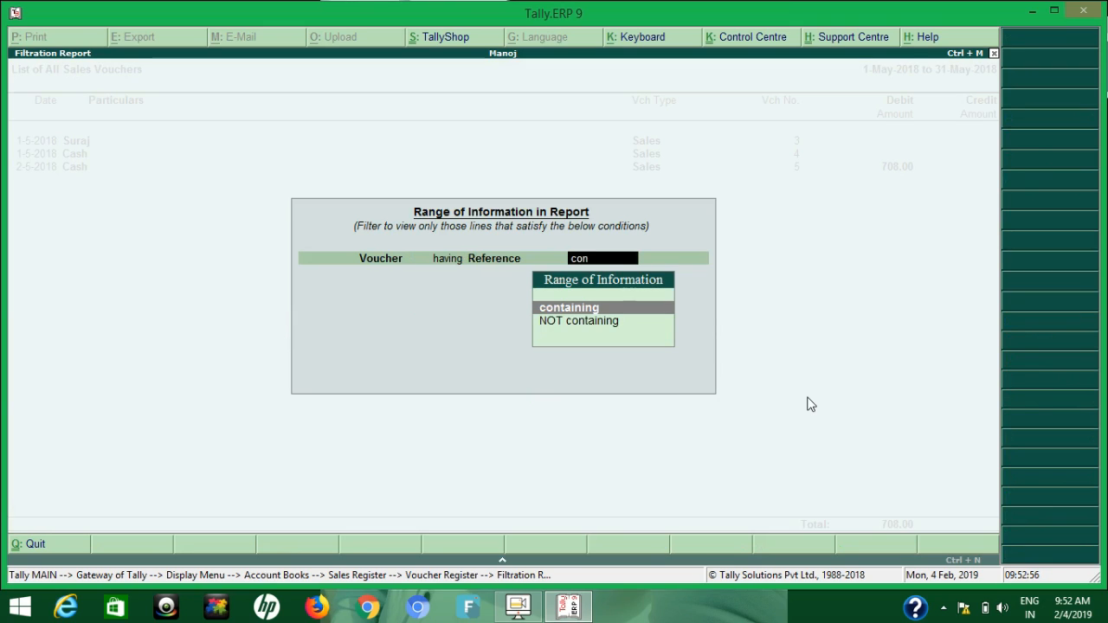
pyautogui.press('Return')
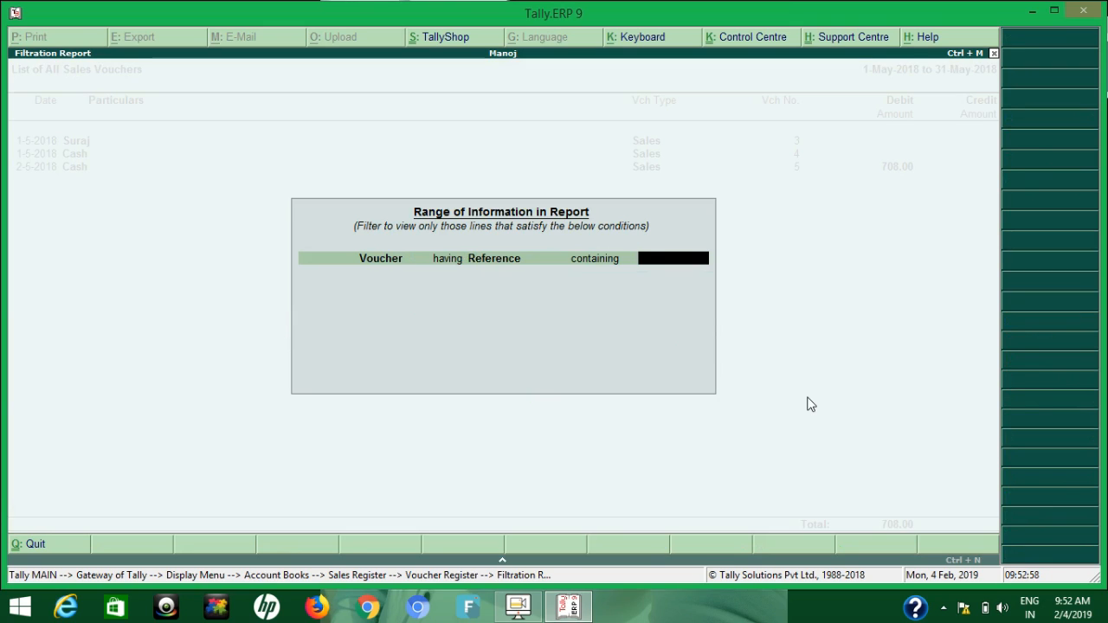
pyautogui.write('10-5')
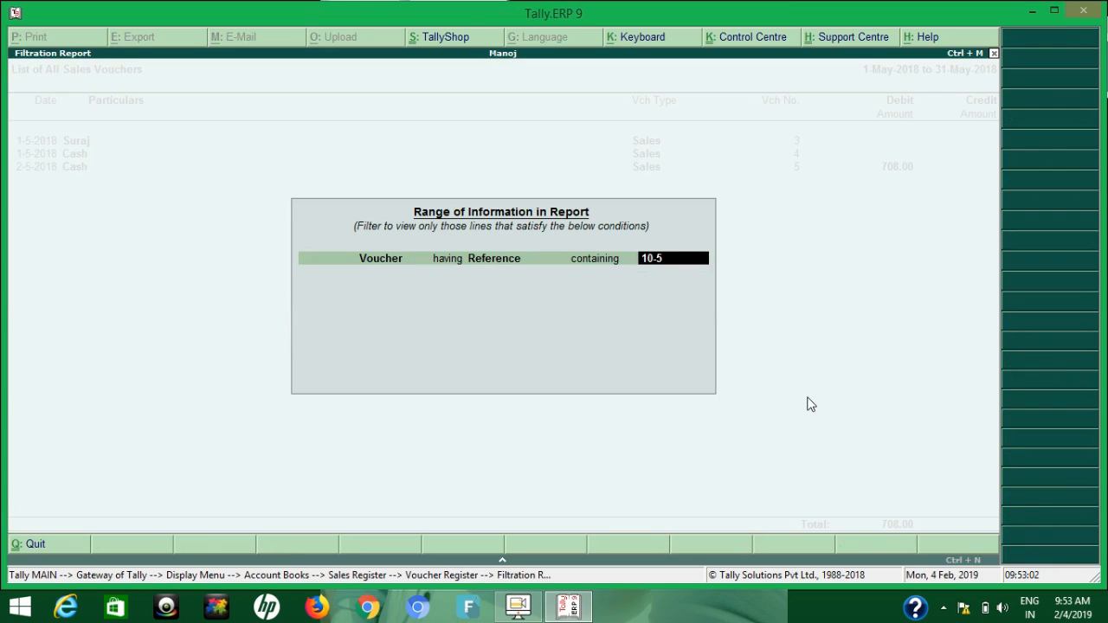
pyautogui.press('Return')
pyautogui.press('Return')
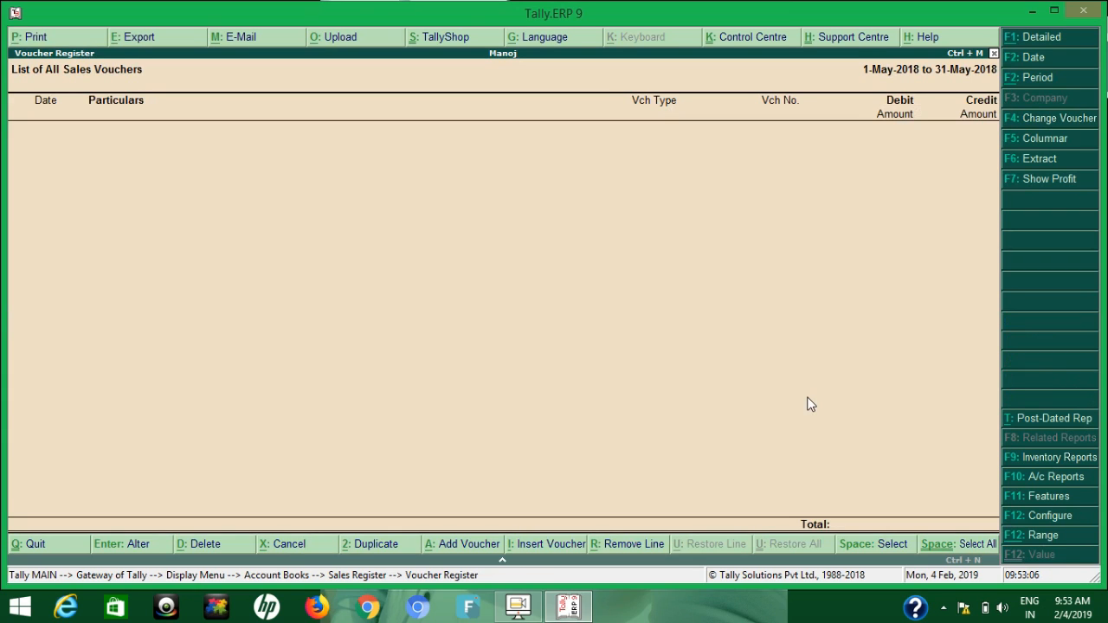
# Clear the reference filter, view sales voucher no. 3 with its reference number and return to the voucher list
pyautogui.press('Return')
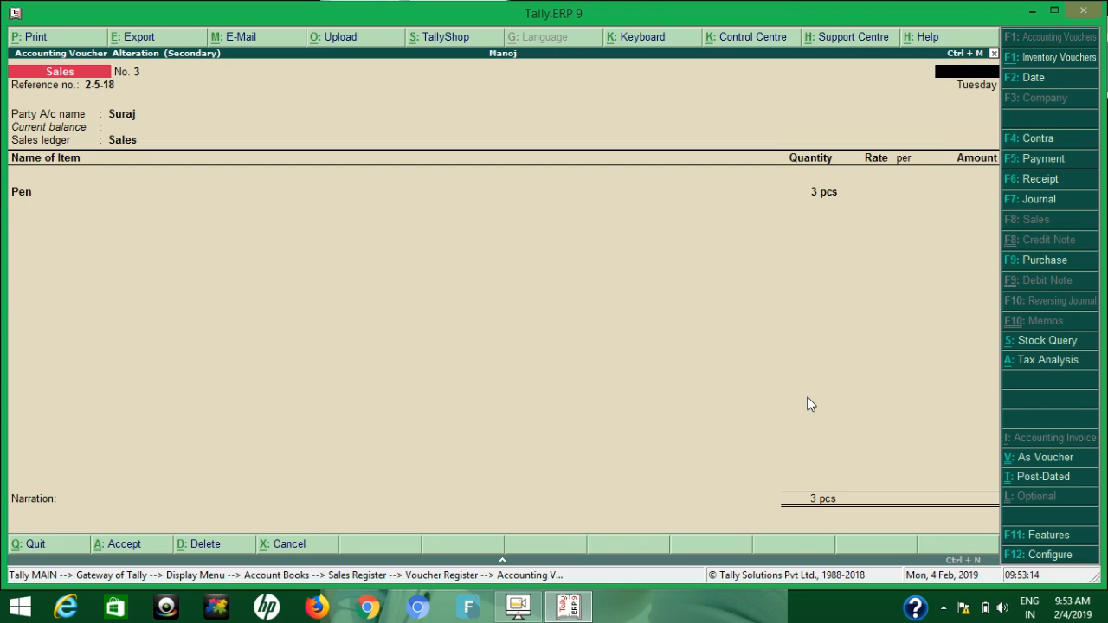
pyautogui.press('Escape')
pyautogui.press('y')
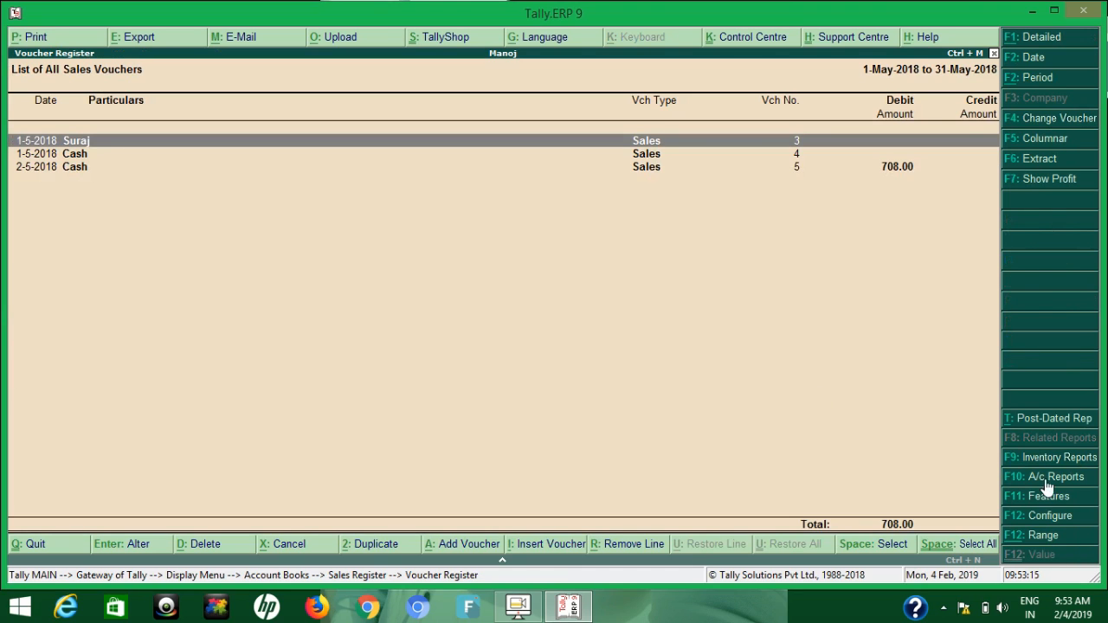
# Filter the sales voucher list to vouchers whose Reference contains 2-5, view the matching voucher and return to the list
pyautogui.click(1038, 536)
pyautogui.press('Return')
pyautogui.write('ref')
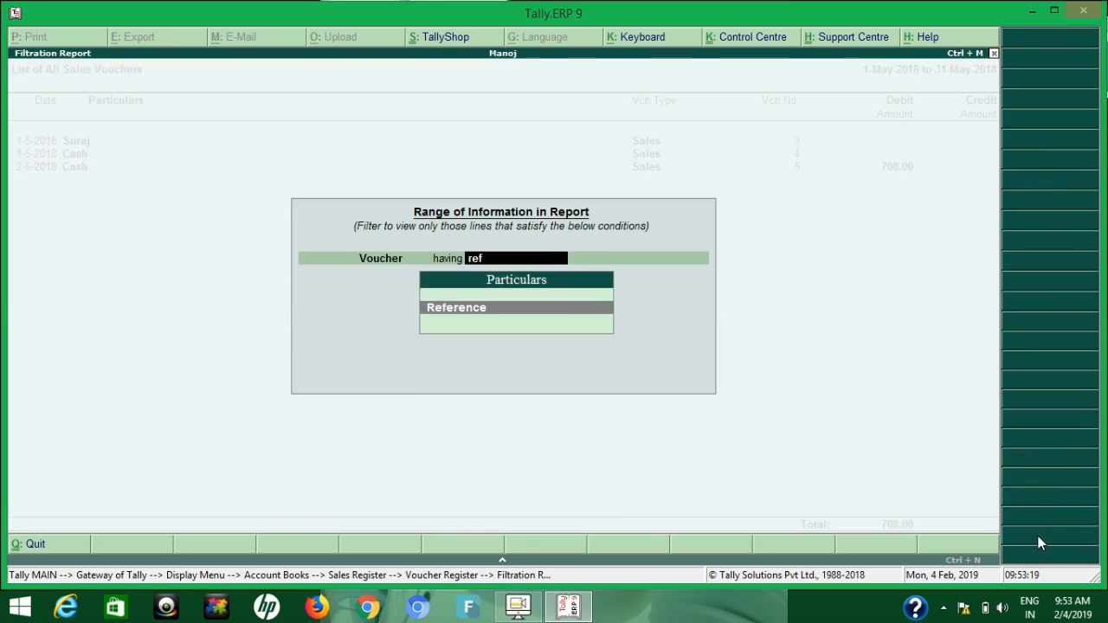
pyautogui.press('Return')
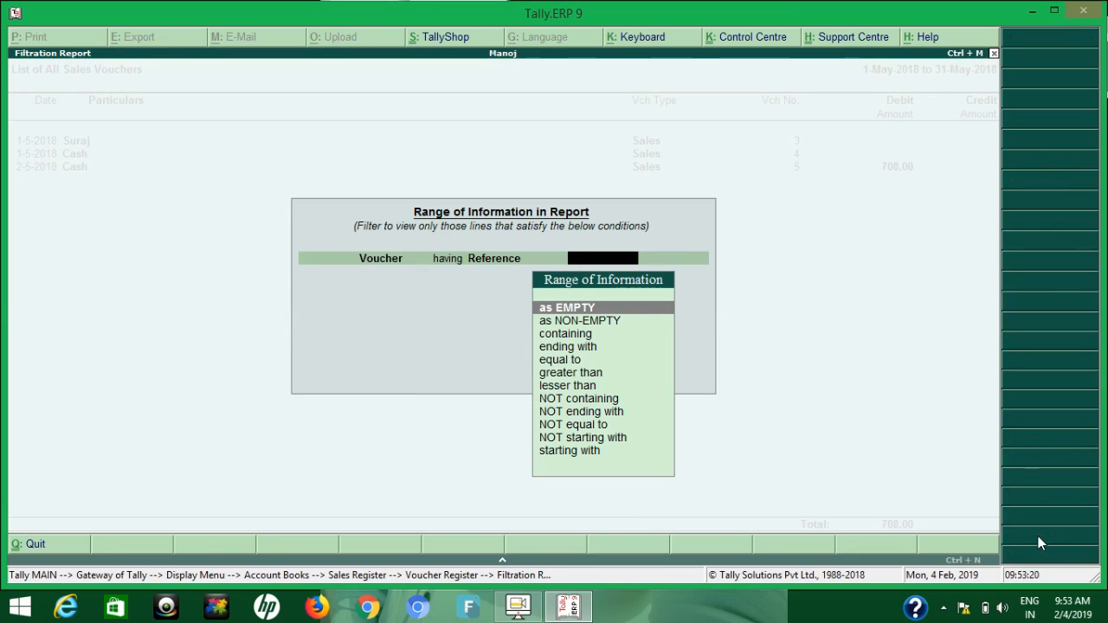
pyautogui.write('cont')
pyautogui.press('Return')
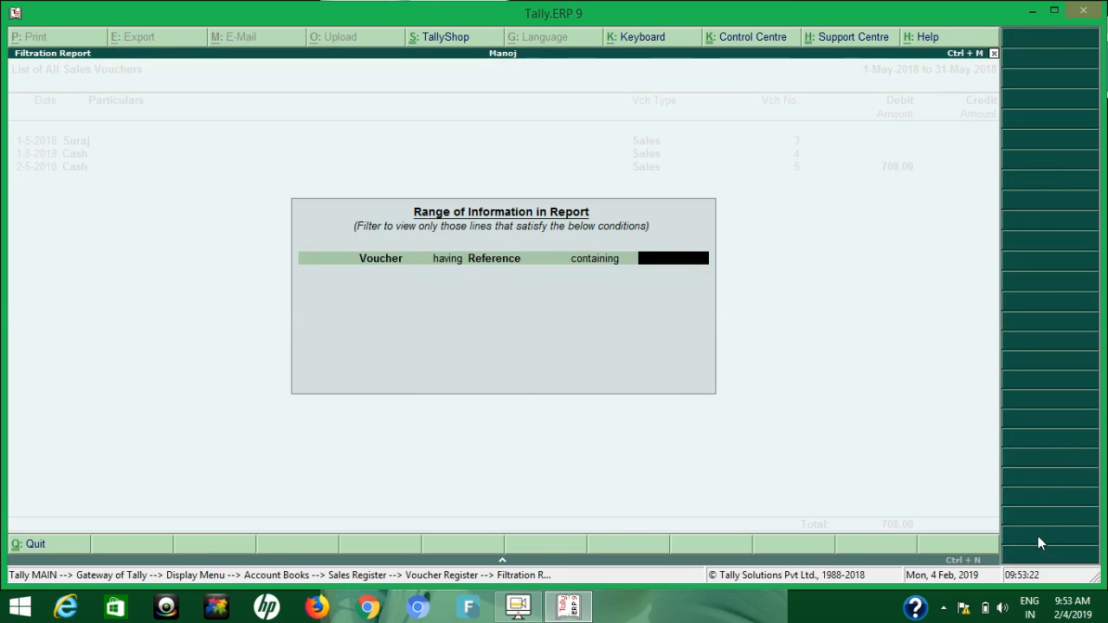
pyautogui.write('2.5')
pyautogui.press('Return')
pyautogui.press('Return')
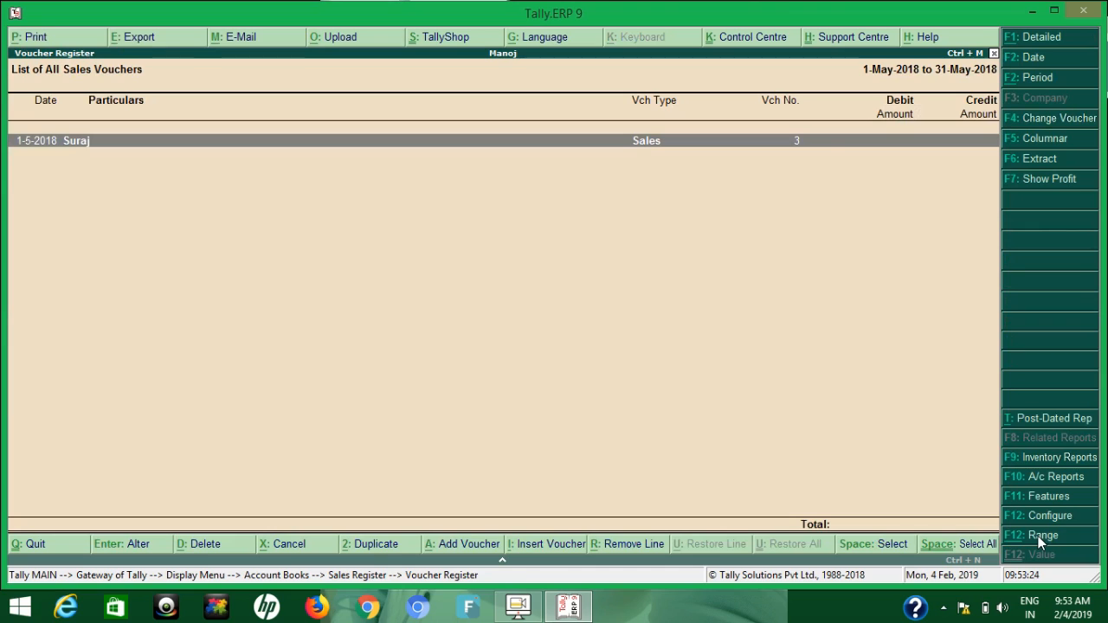
pyautogui.press('Return')
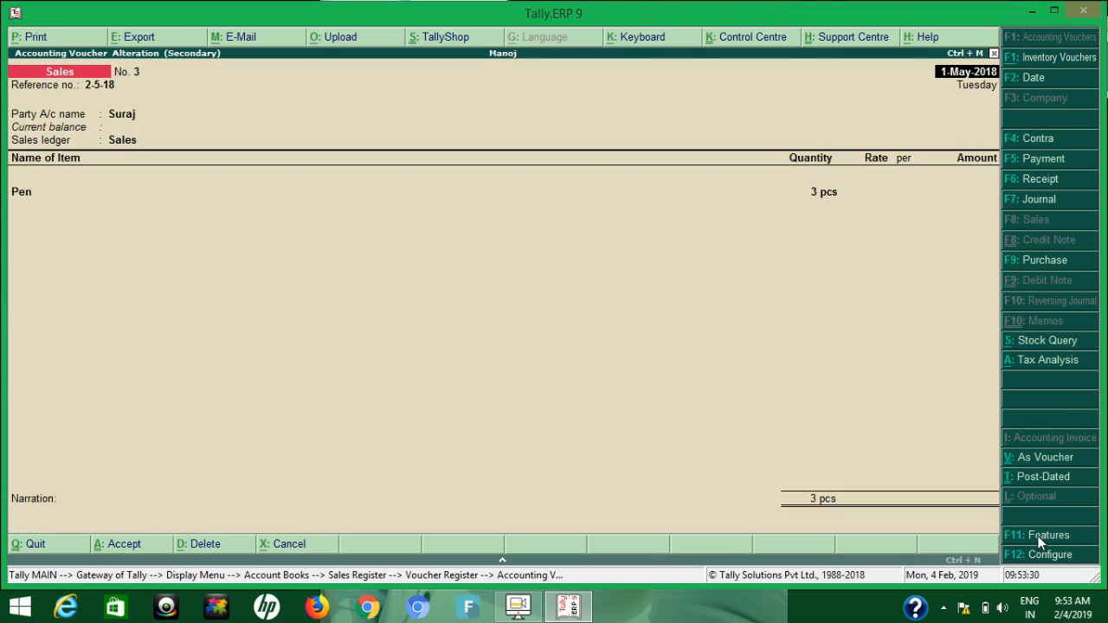
pyautogui.press('Escape')
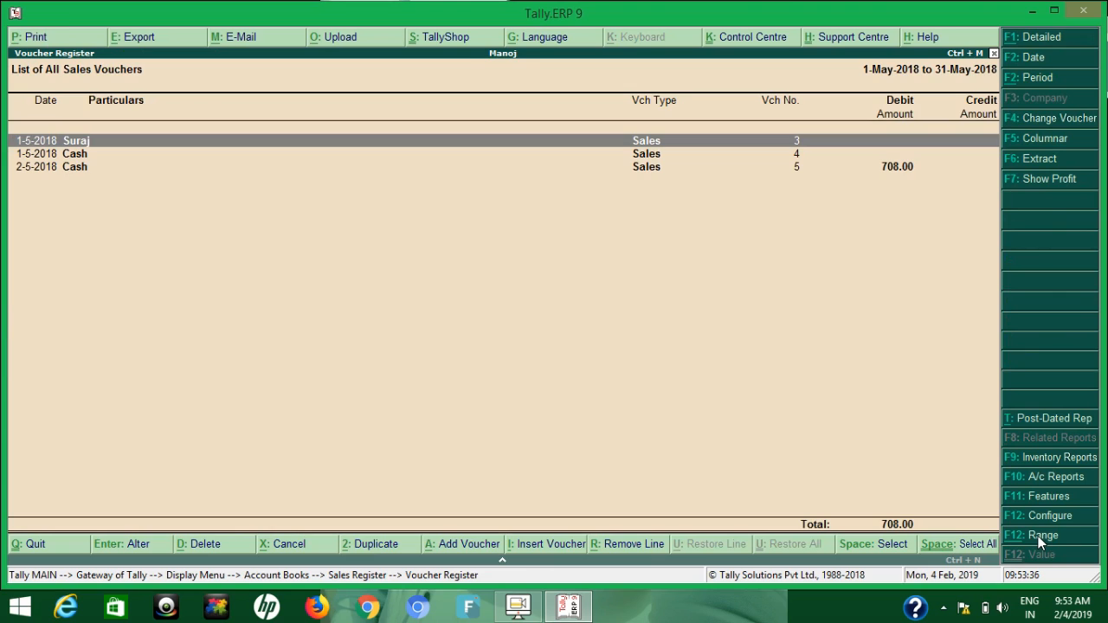
# Filter the sales voucher list to vouchers having Stock Items with Name containing pen
pyautogui.click(1038, 536)
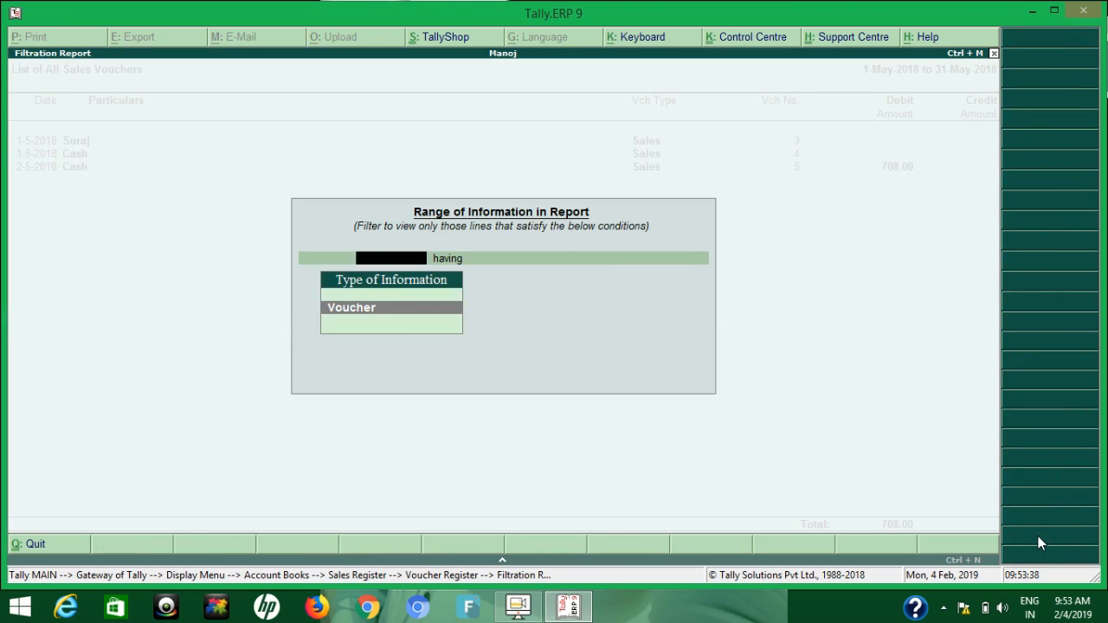
pyautogui.press('Return')
pyautogui.write('st')
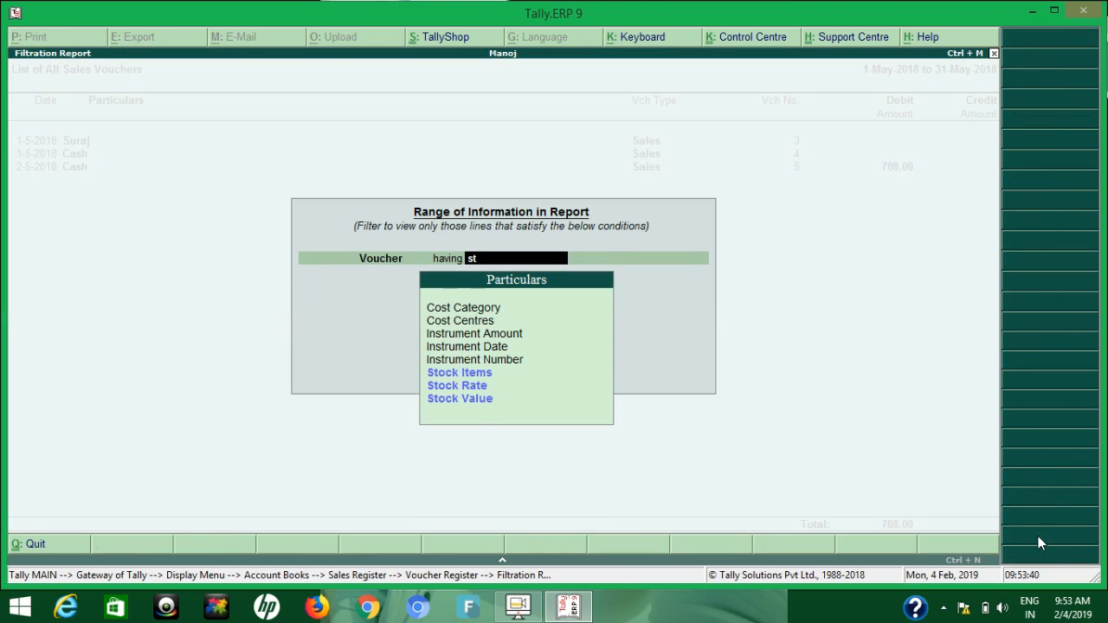
pyautogui.press('Return')
pyautogui.write('name')
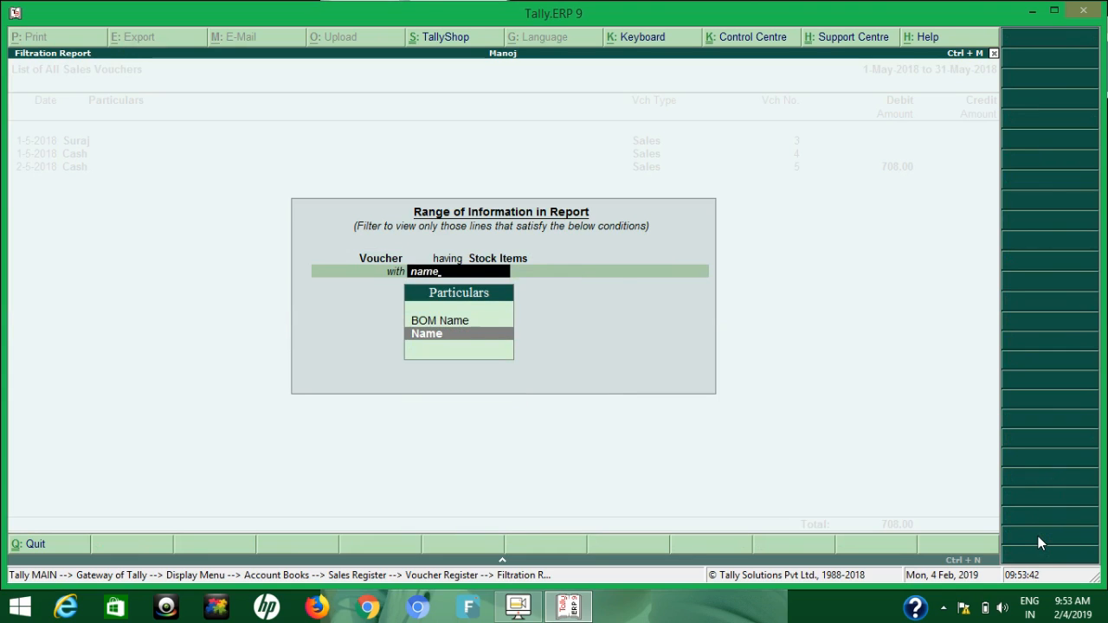
pyautogui.press('Return')
pyautogui.write('cont')
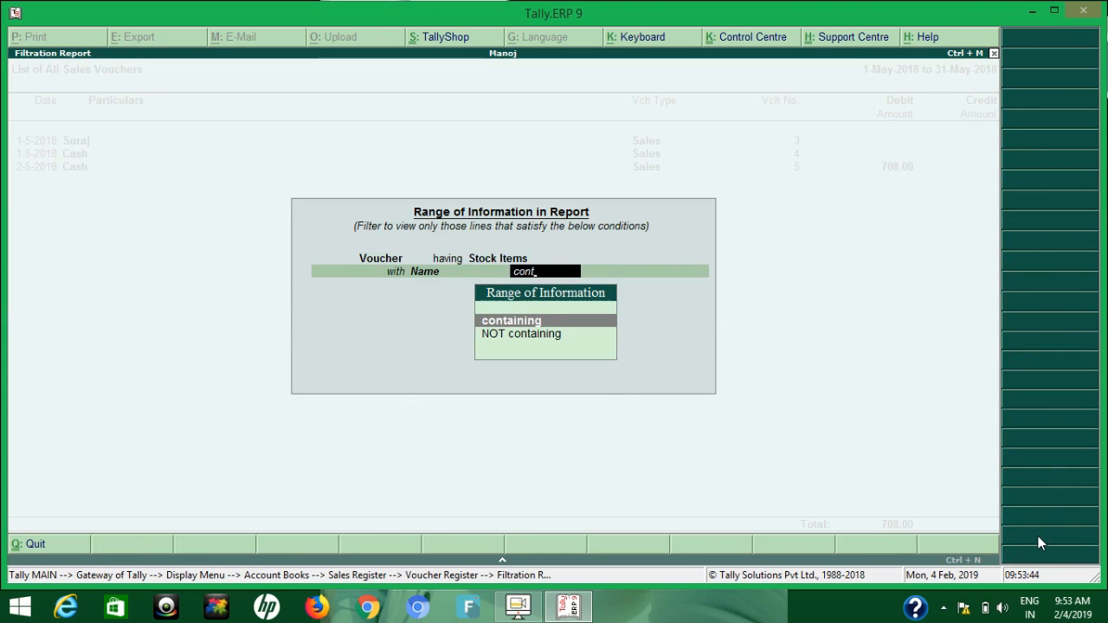
pyautogui.press('Return')
pyautogui.write('pen')
pyautogui.press('Return')
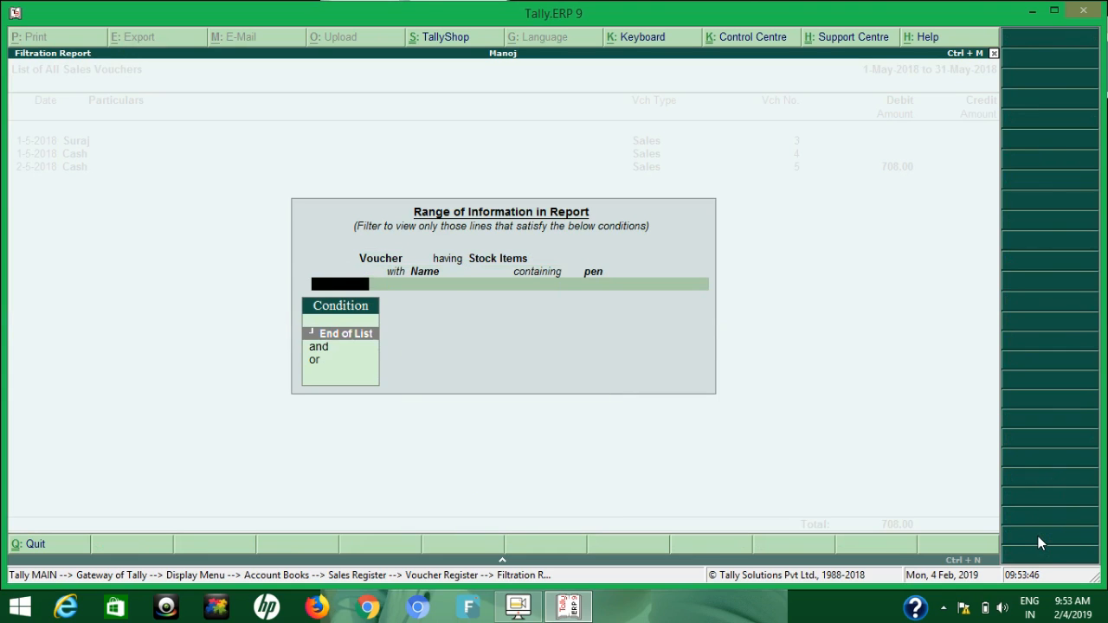
pyautogui.press('Return')
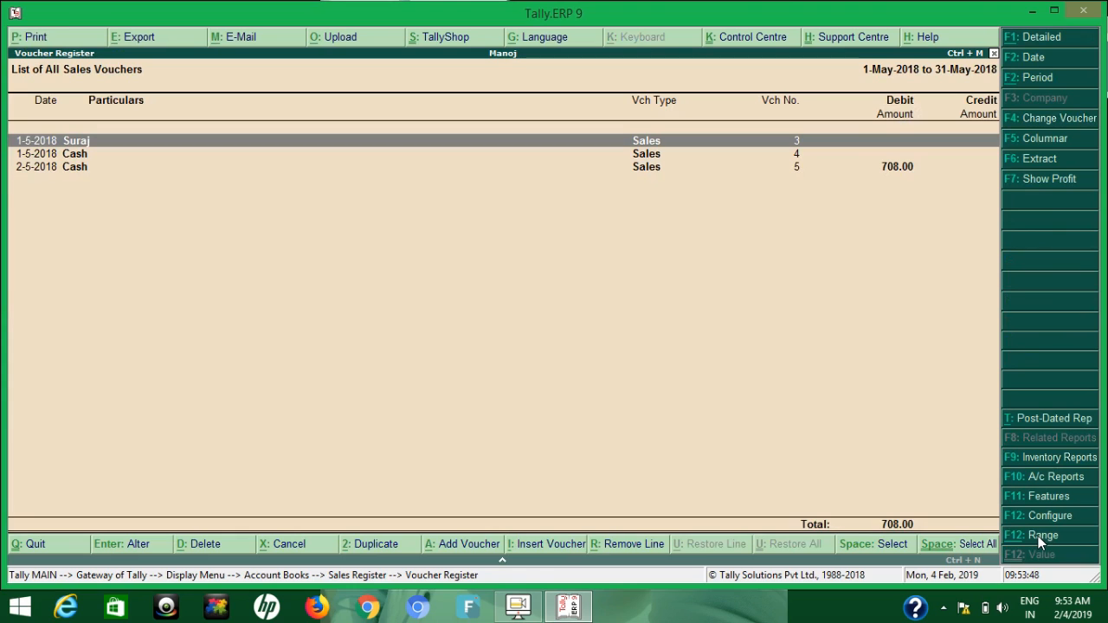
# View sales vouchers no. 3, 4 and 5 one after another and return to the voucher list
pyautogui.press('Return')
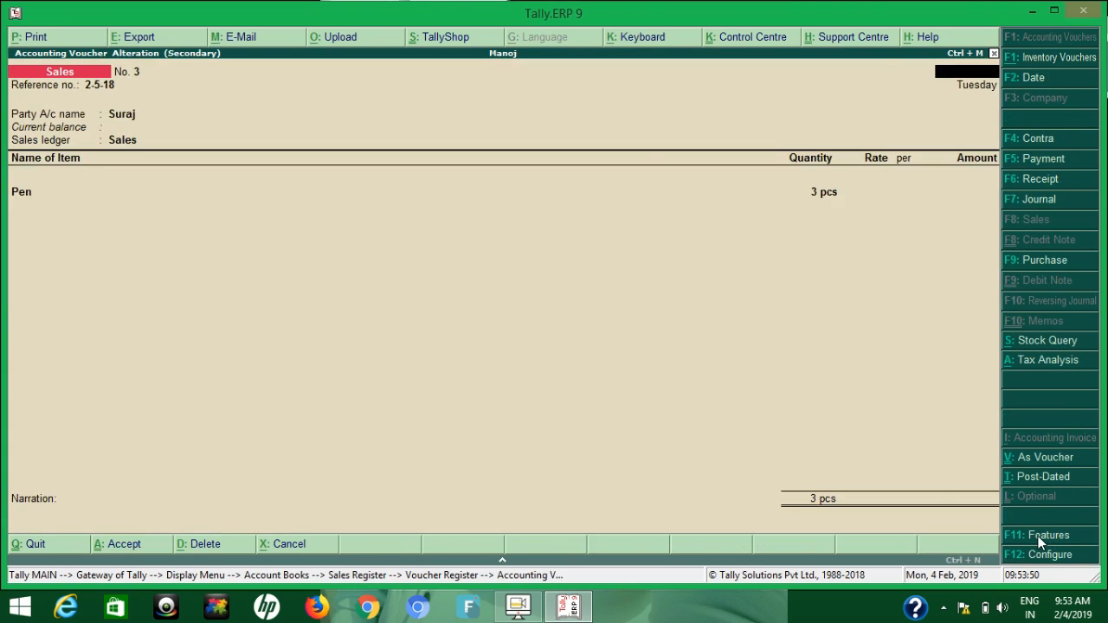
pyautogui.press('Escape')
pyautogui.press('Down')
pyautogui.press('Return')
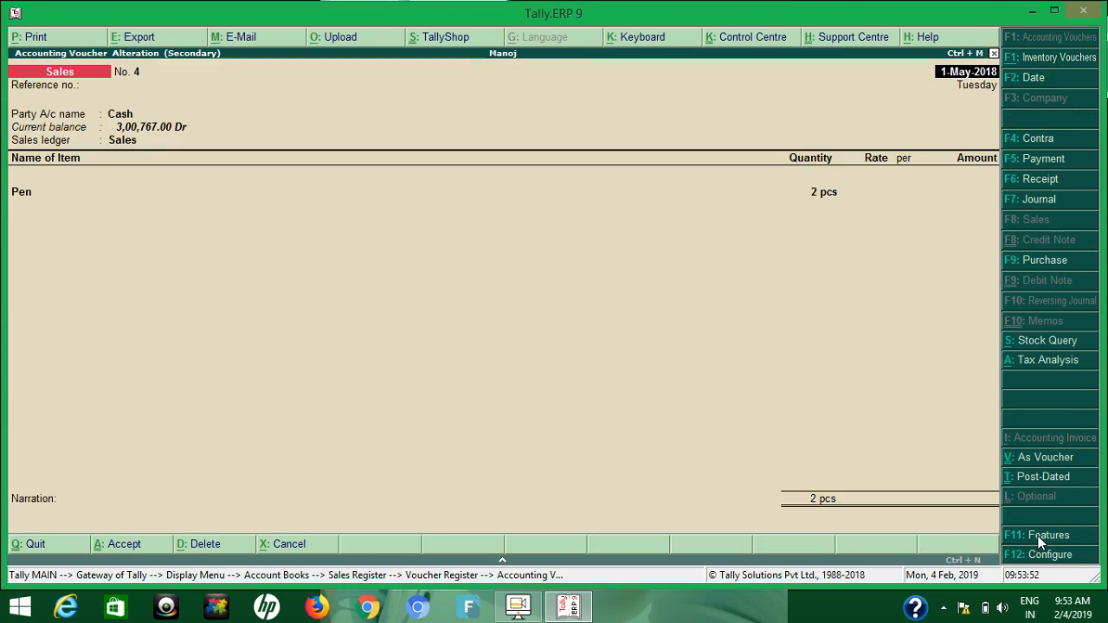
pyautogui.press('Escape')
pyautogui.press('Return')
pyautogui.press('Down')
pyautogui.press('Return')
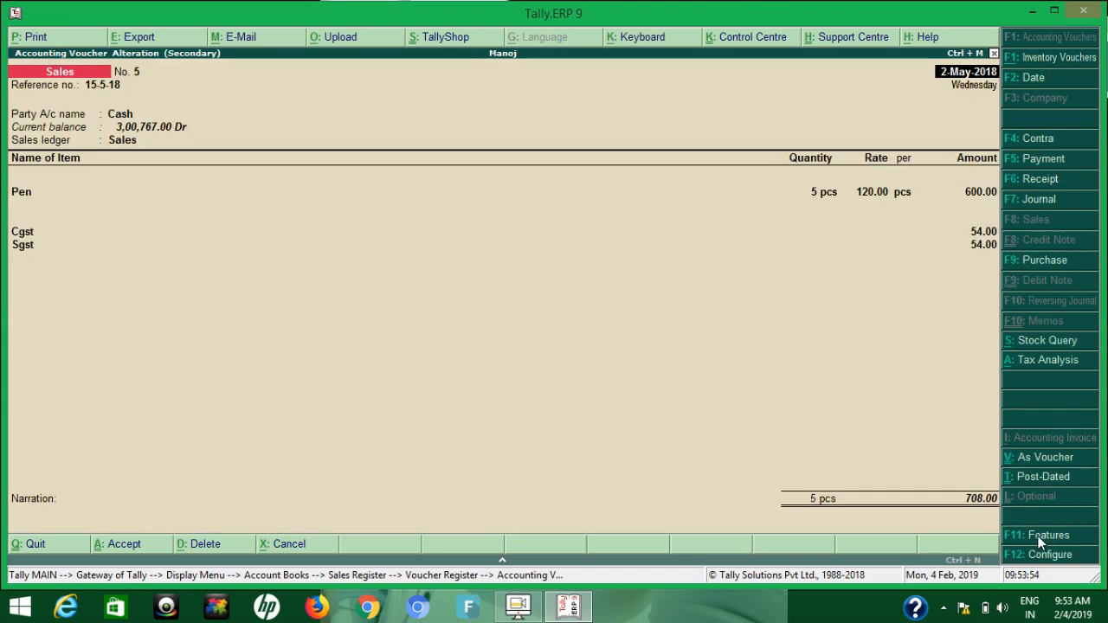
pyautogui.press('Escape')
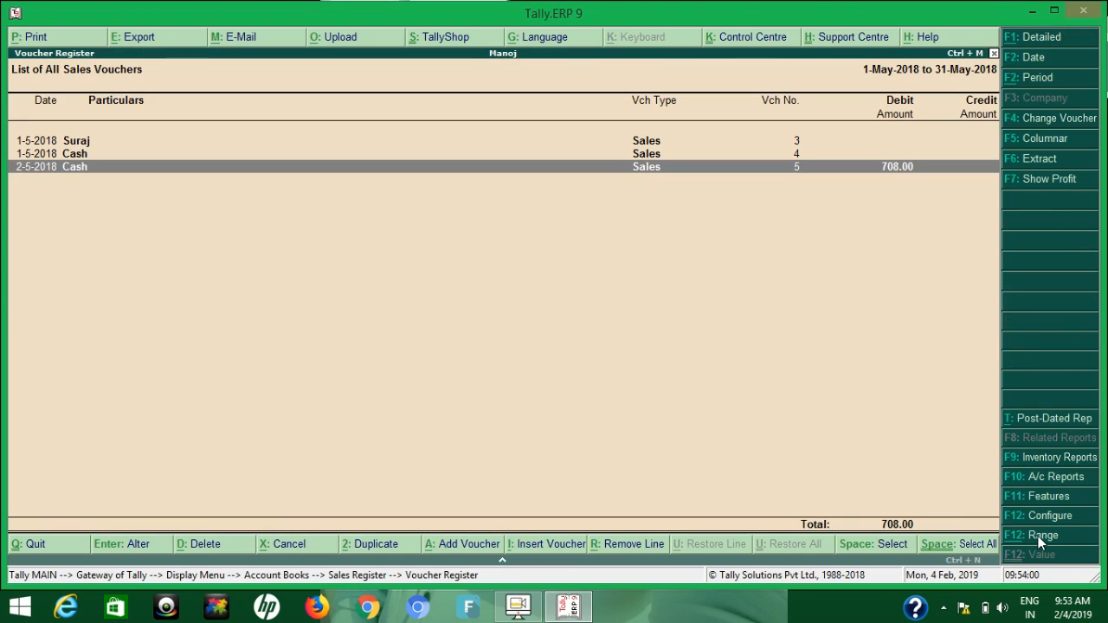
# Leave the Sales Register and open the Purchase Register's voucher list for May 2018
pyautogui.press('Escape')
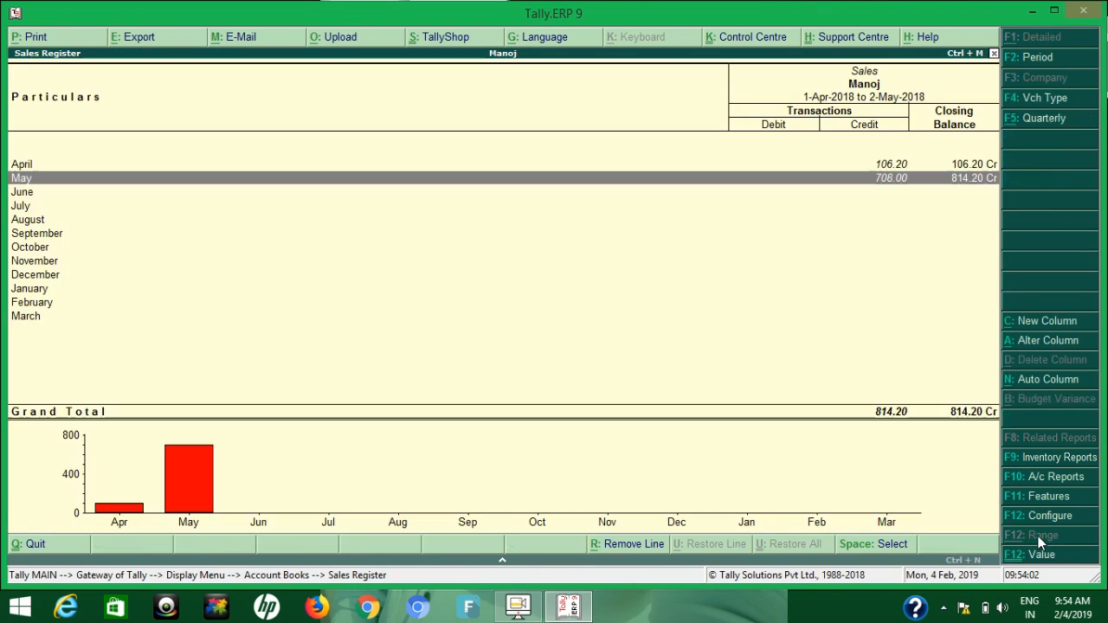
pyautogui.press('Escape')
pyautogui.press('Down')
pyautogui.press('Return')
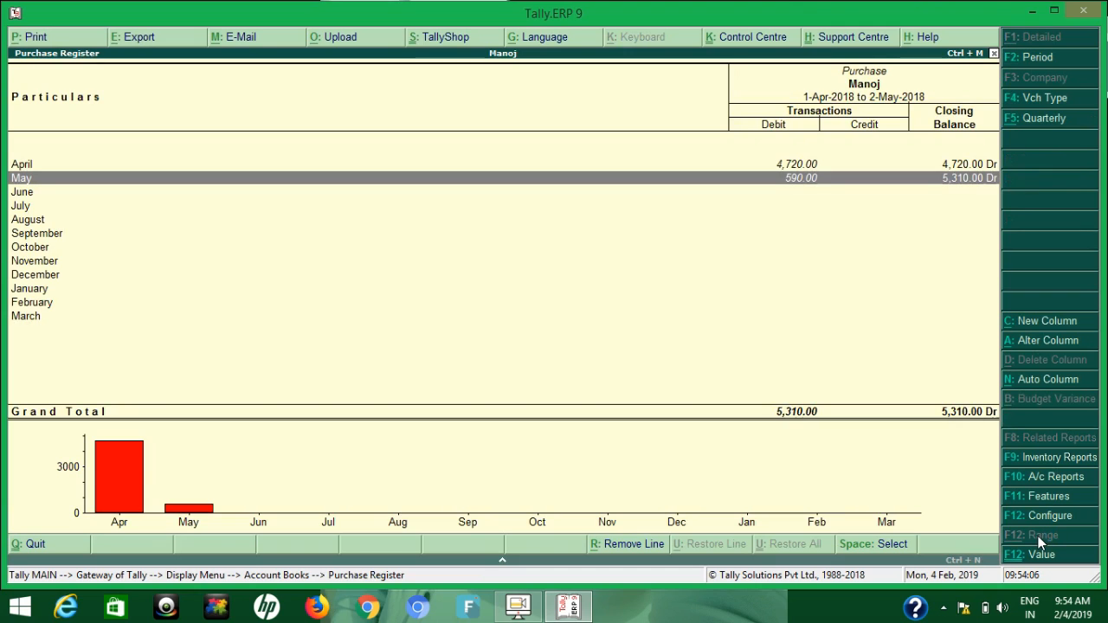
pyautogui.press('Return')
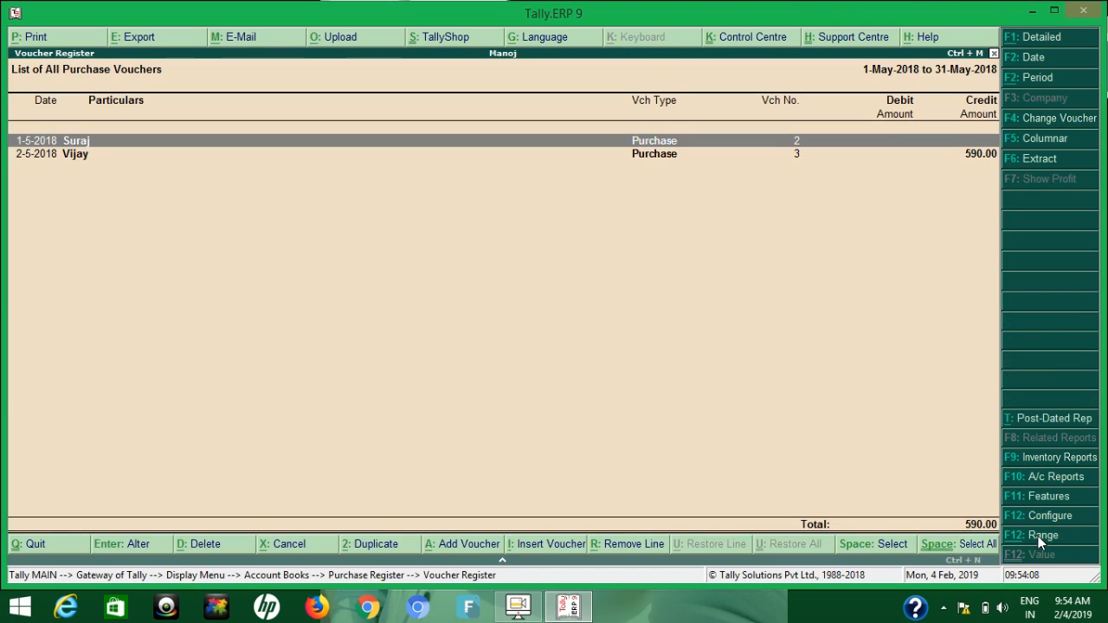
# Filter the purchase voucher list to vouchers whose Narration contains 10-5
pyautogui.hotkey('alt', 'F12')
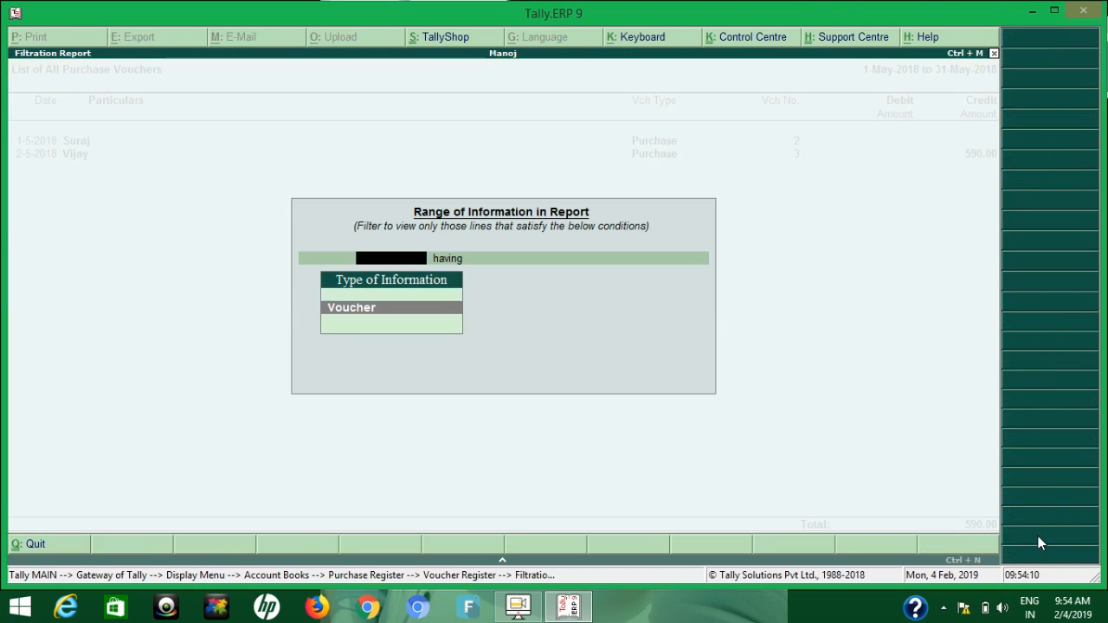
pyautogui.press('Return')
pyautogui.write('nar')
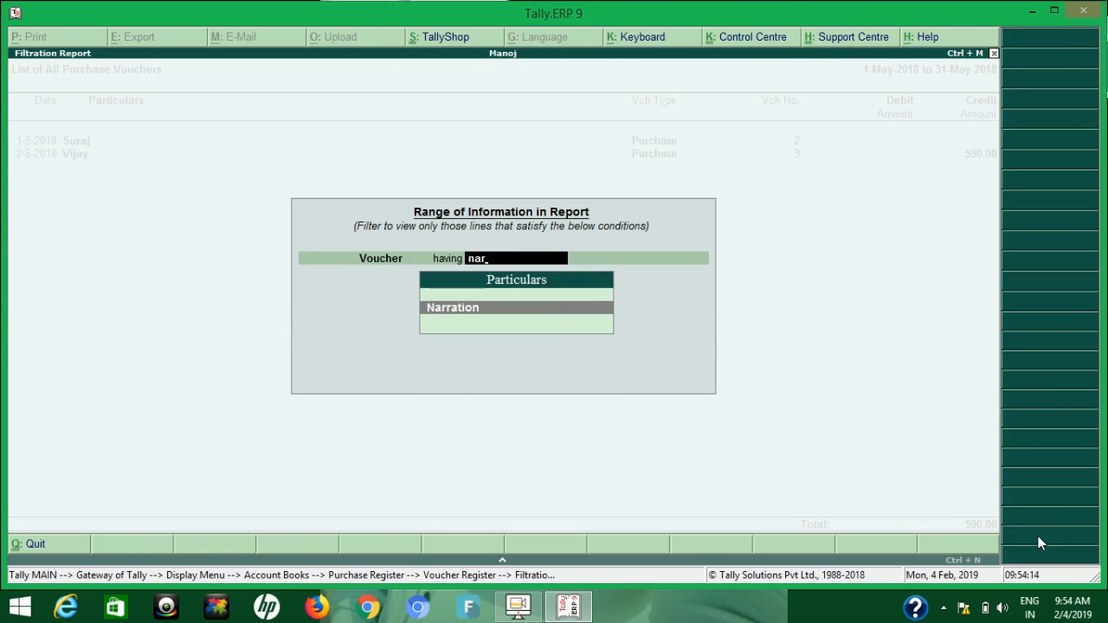
pyautogui.press('Return')
pyautogui.write('cont')
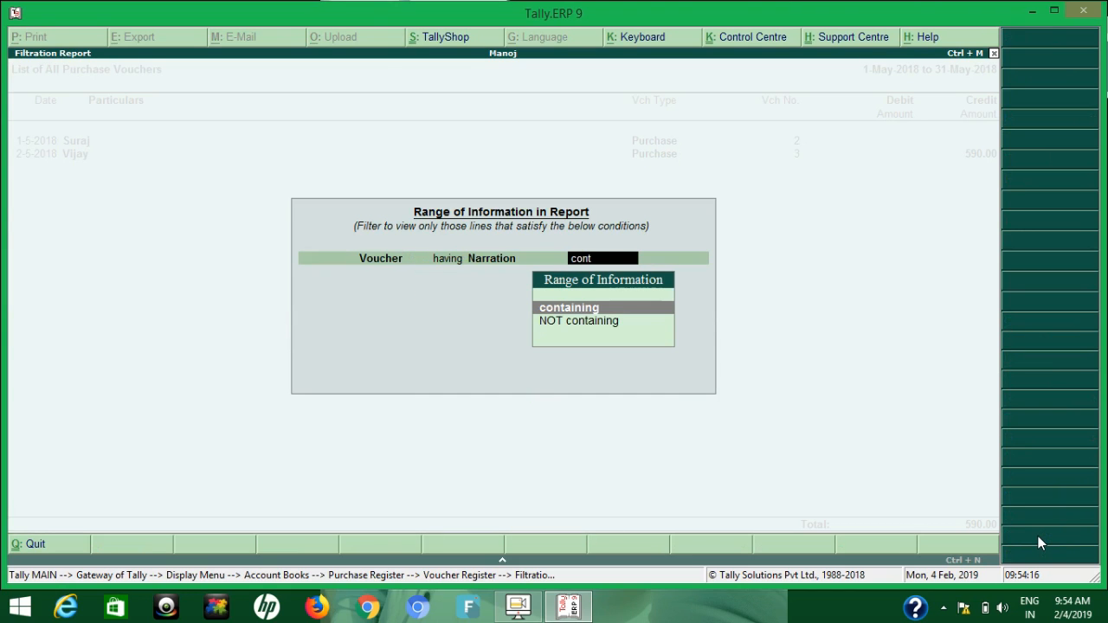
pyautogui.press('Return')
pyautogui.write('10-5')
pyautogui.press('Return')
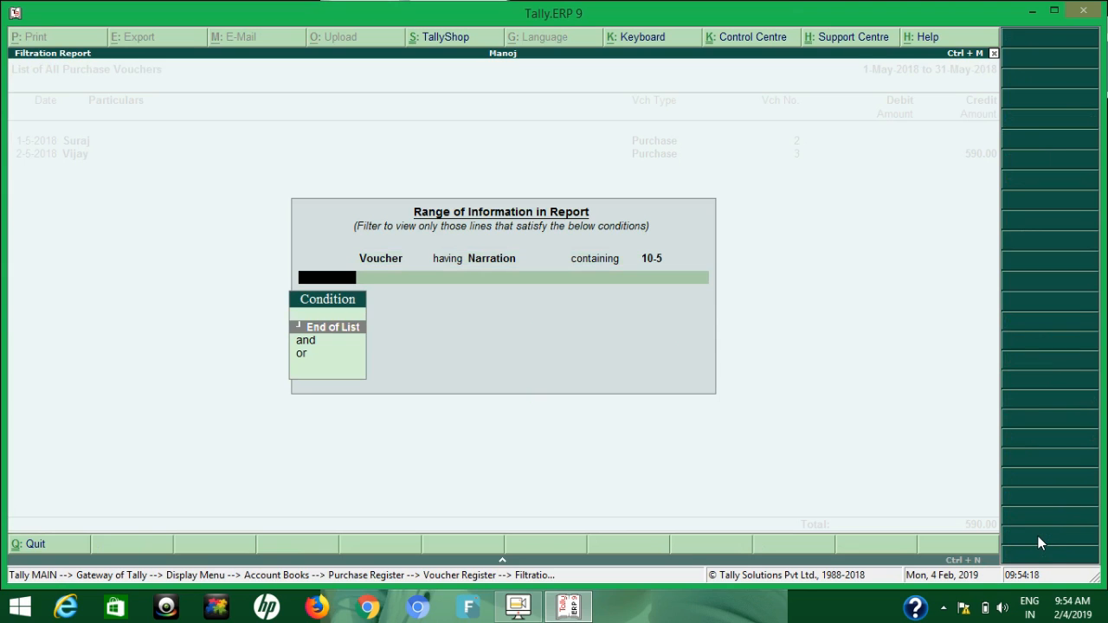
pyautogui.press('Return')
pyautogui.press('Return')
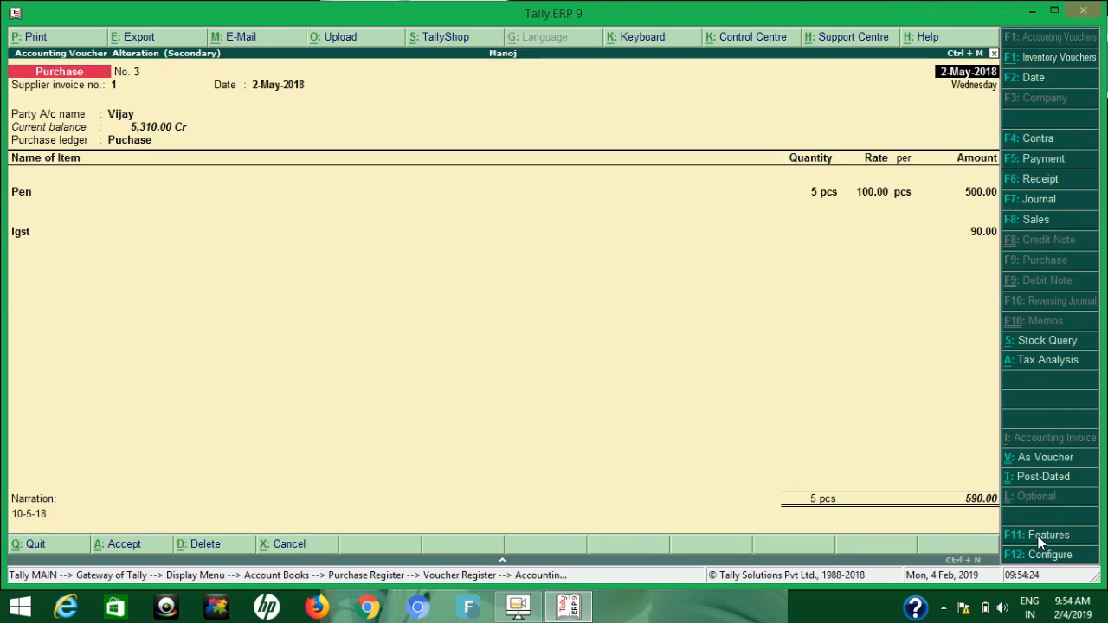
# View the filtered purchase voucher with its narration and return to the Gateway of Tally
pyautogui.press('Escape')
pyautogui.press('Return')
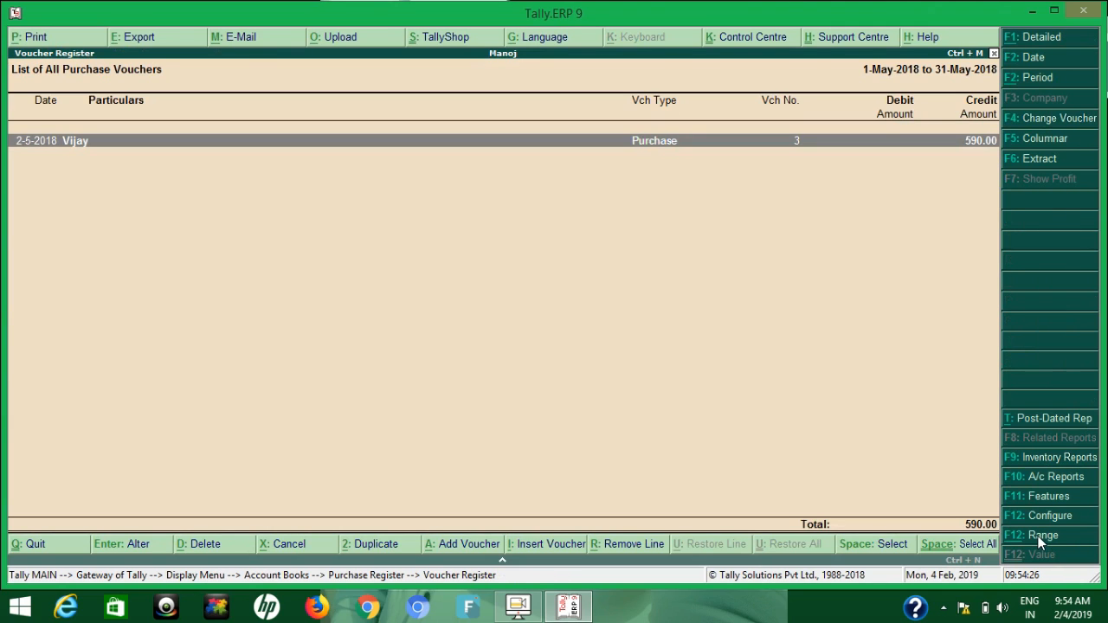
pyautogui.press('Escape')
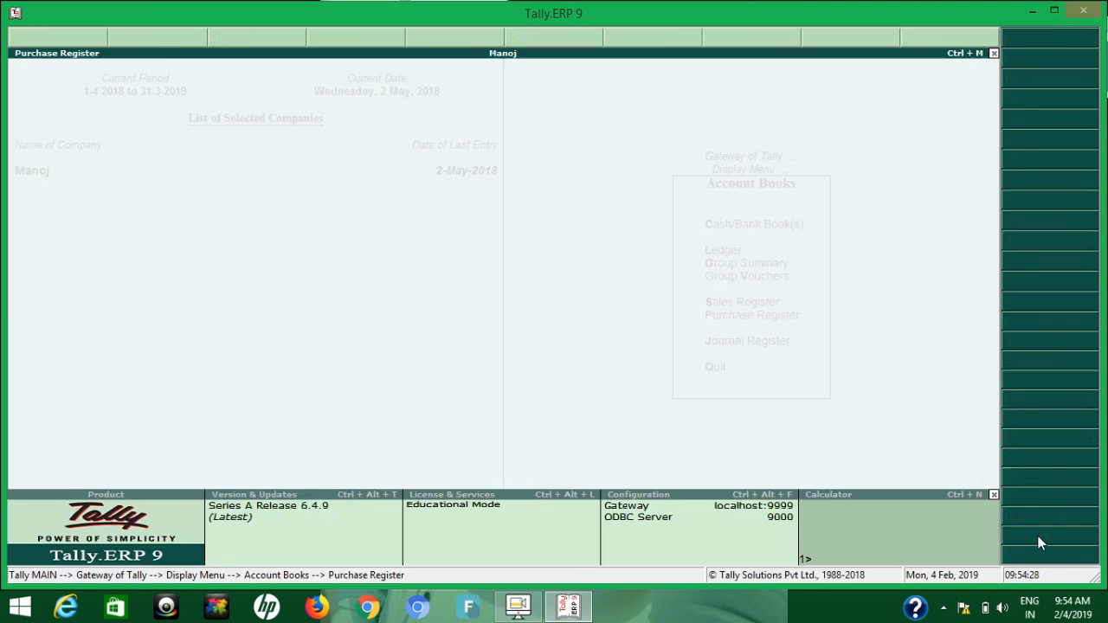
pyautogui.press('Escape')
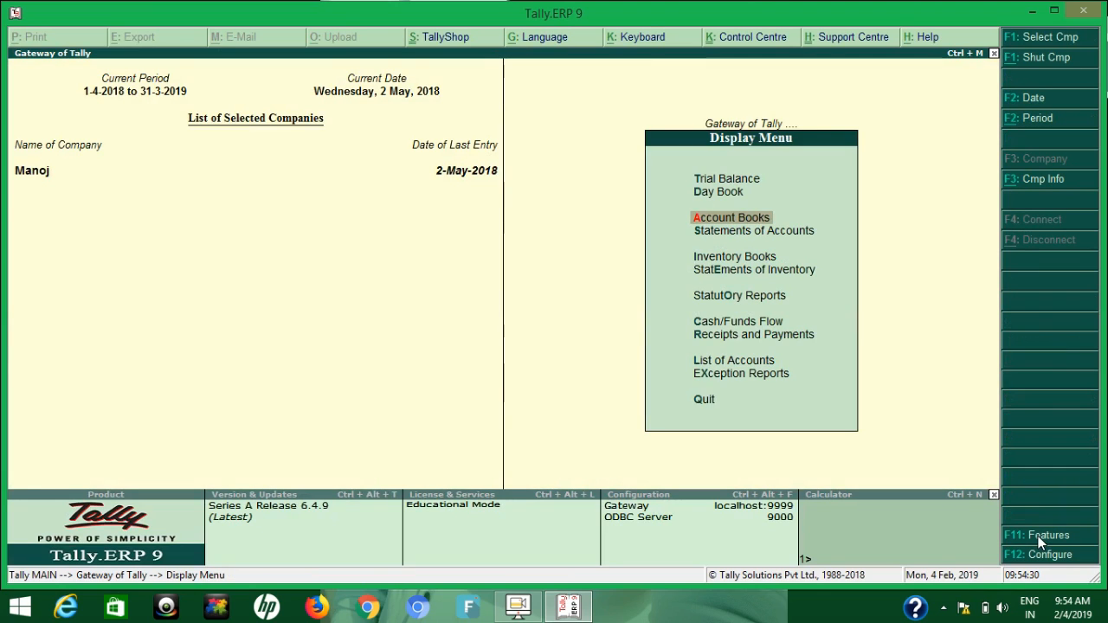
pyautogui.press('Escape')
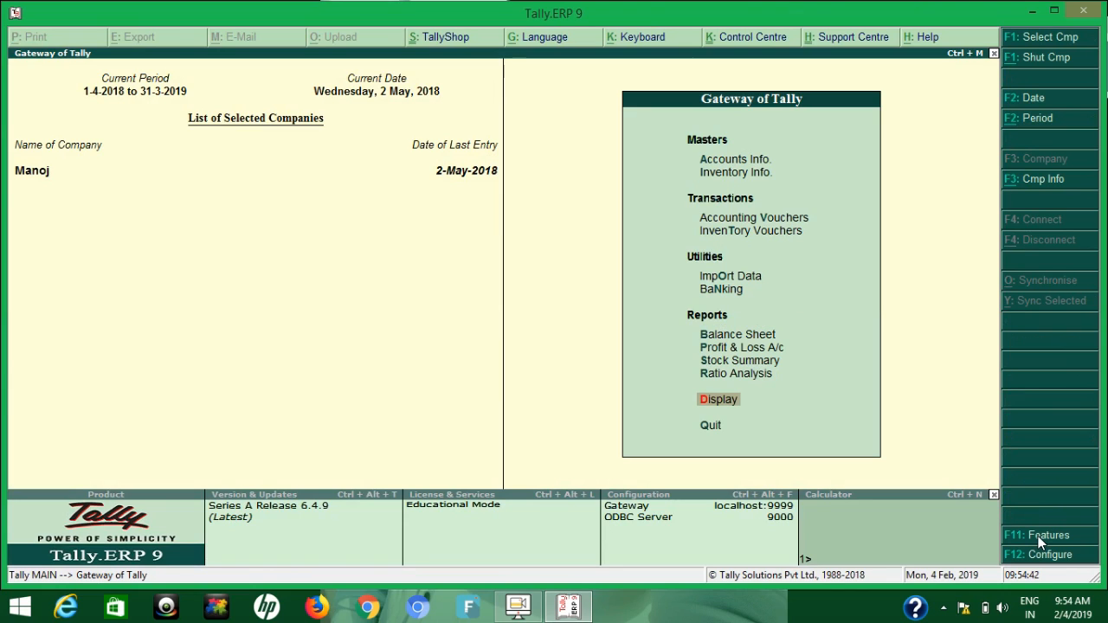
pyautogui.press('v')
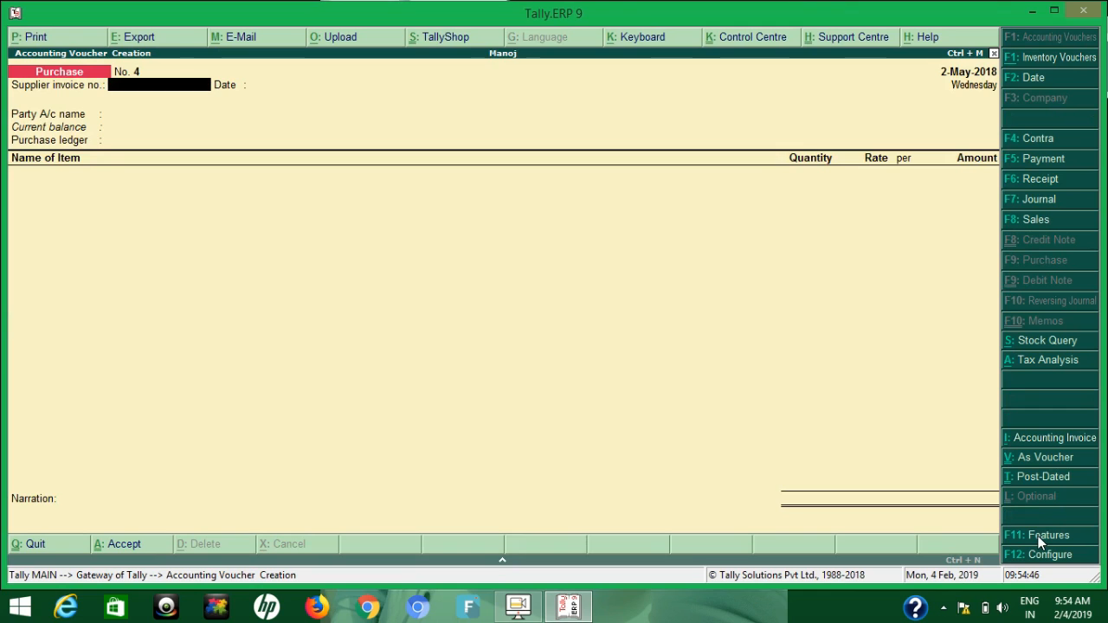
pyautogui.press('Escape')
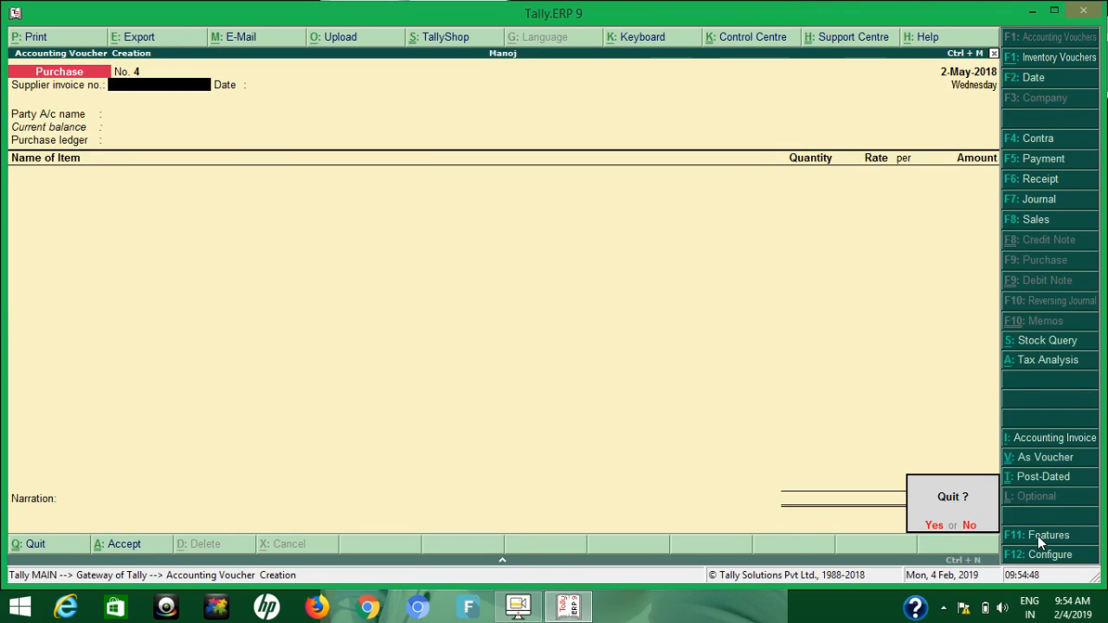
pyautogui.press('y')
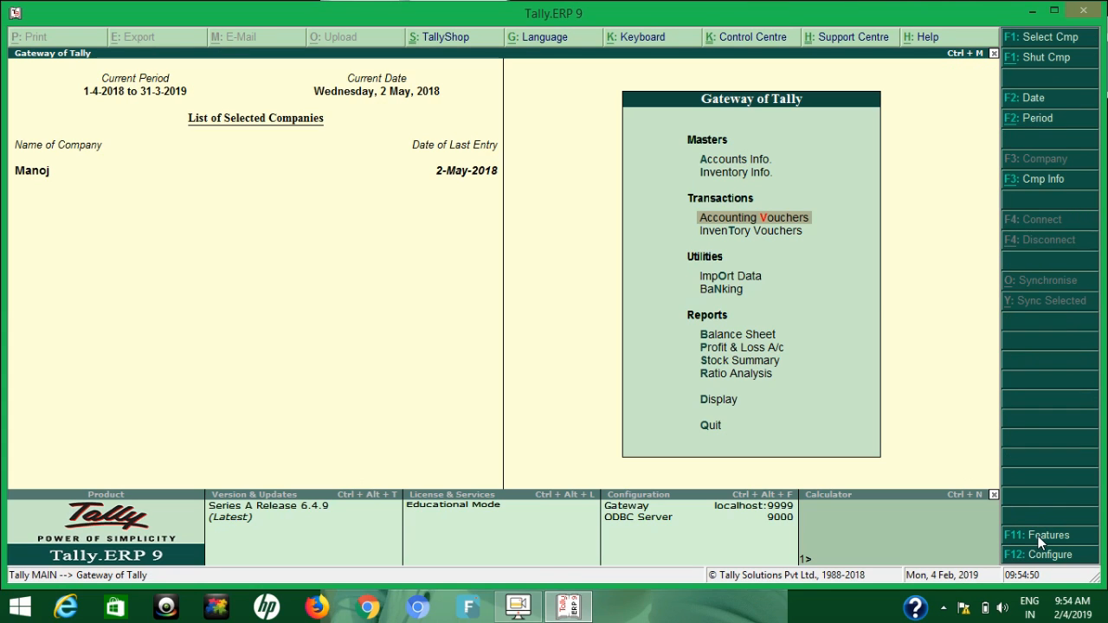
# Open the Purchase voucher type for alteration from the accounts information masters
pyautogui.press('a')
pyautogui.press('Down')
pyautogui.press('Down')
pyautogui.press('Down')
pyautogui.press('Return')
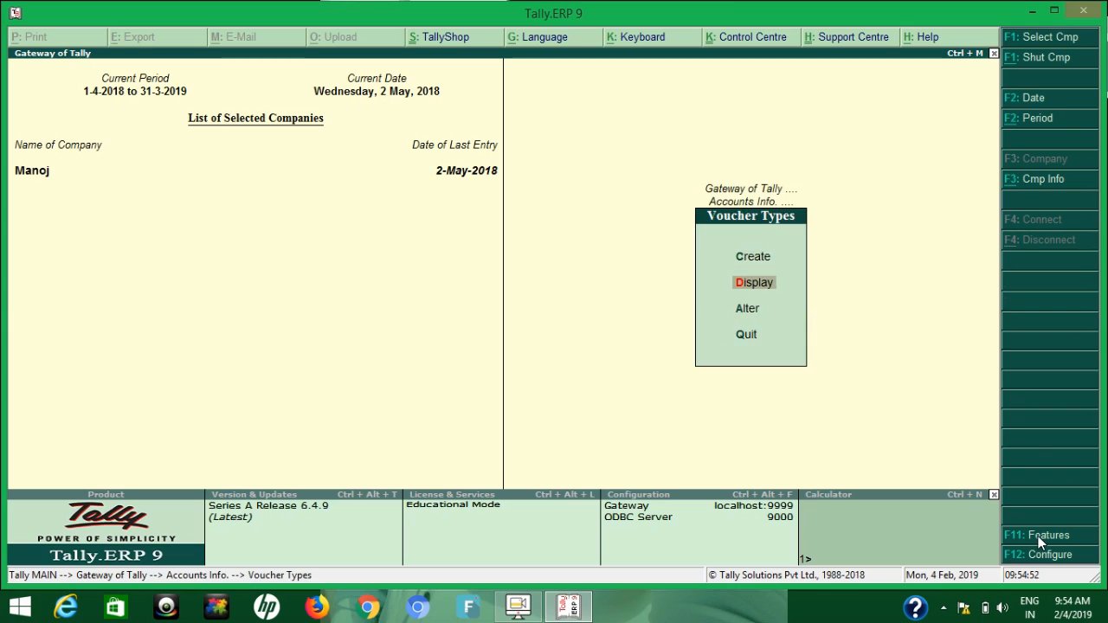
pyautogui.press('Down')
pyautogui.press('Return')
pyautogui.write('Pur')
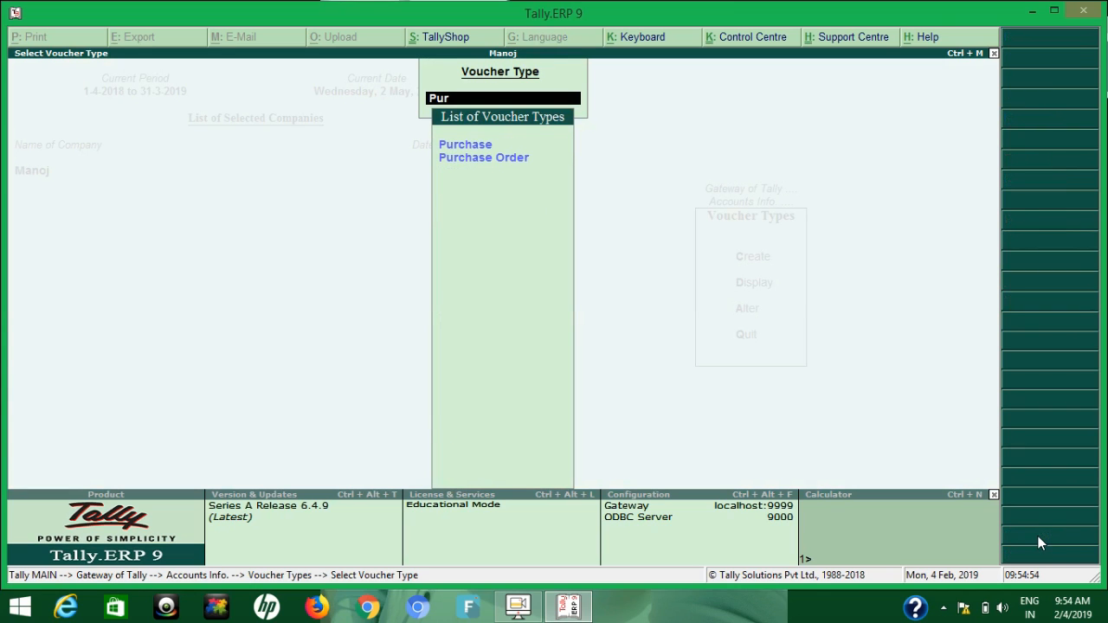
pyautogui.press('Return')
pyautogui.press('Down')
pyautogui.press('Return')
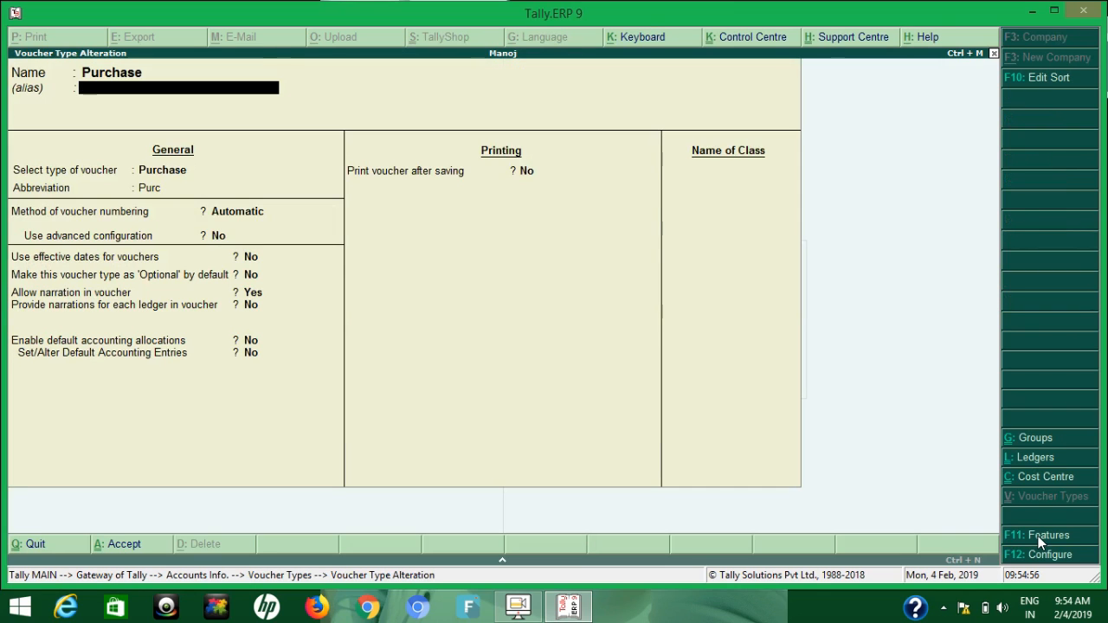
# Set the Purchase voucher type's method of voucher numbering to Manual and confirm the change for existing transactions
pyautogui.press('Return')
pyautogui.press('Return')
pyautogui.press('Return')
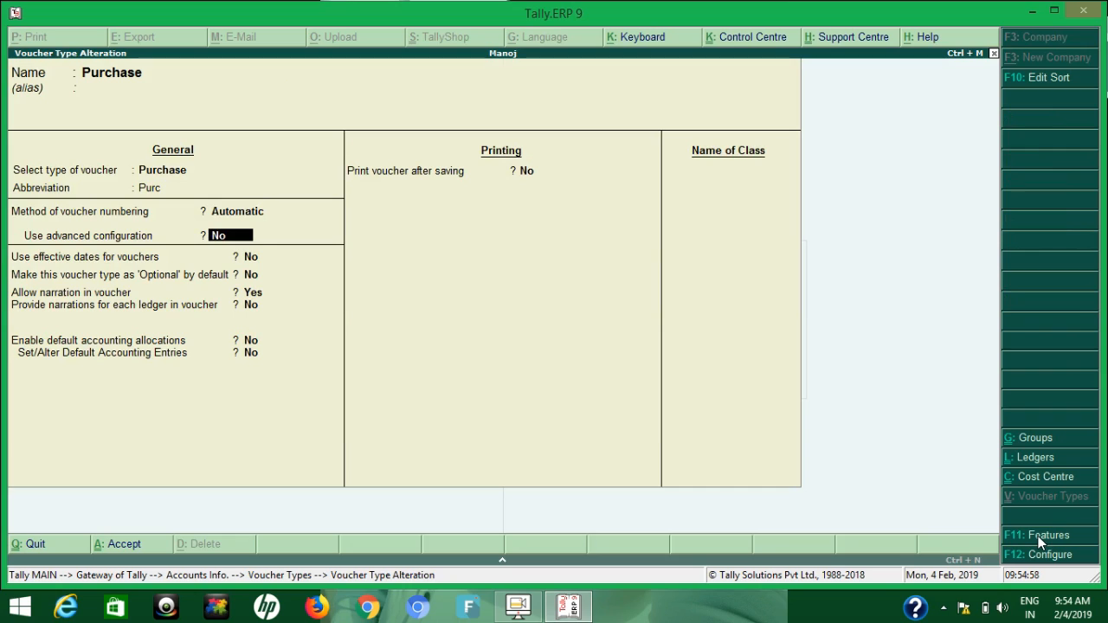
pyautogui.press('BackSpace')
pyautogui.press('Down')
pyautogui.press('Down')
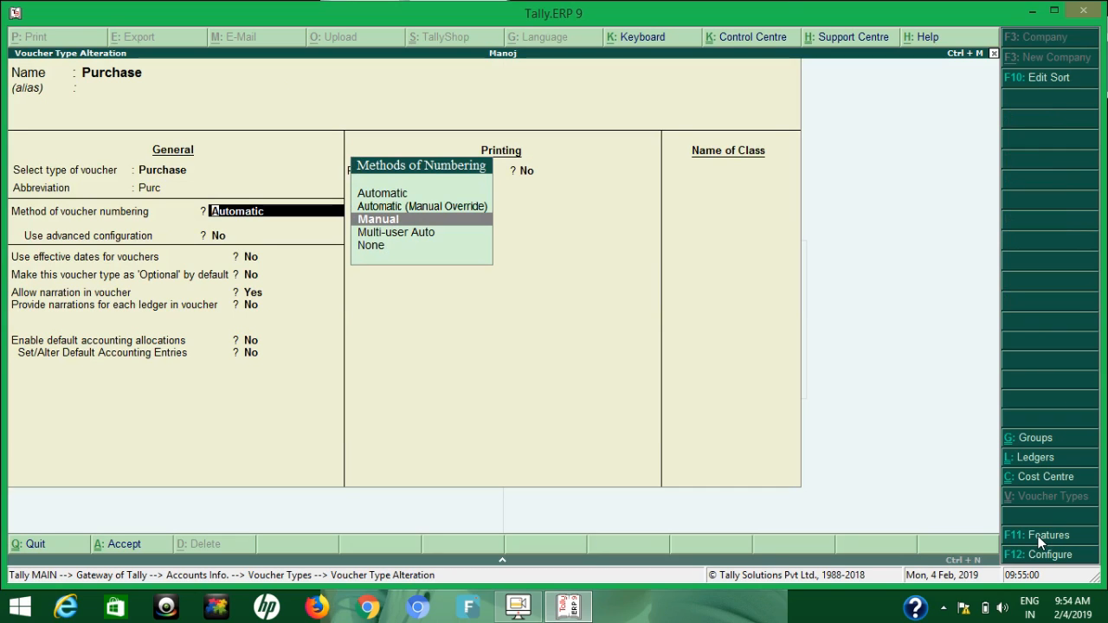
pyautogui.press('Return')
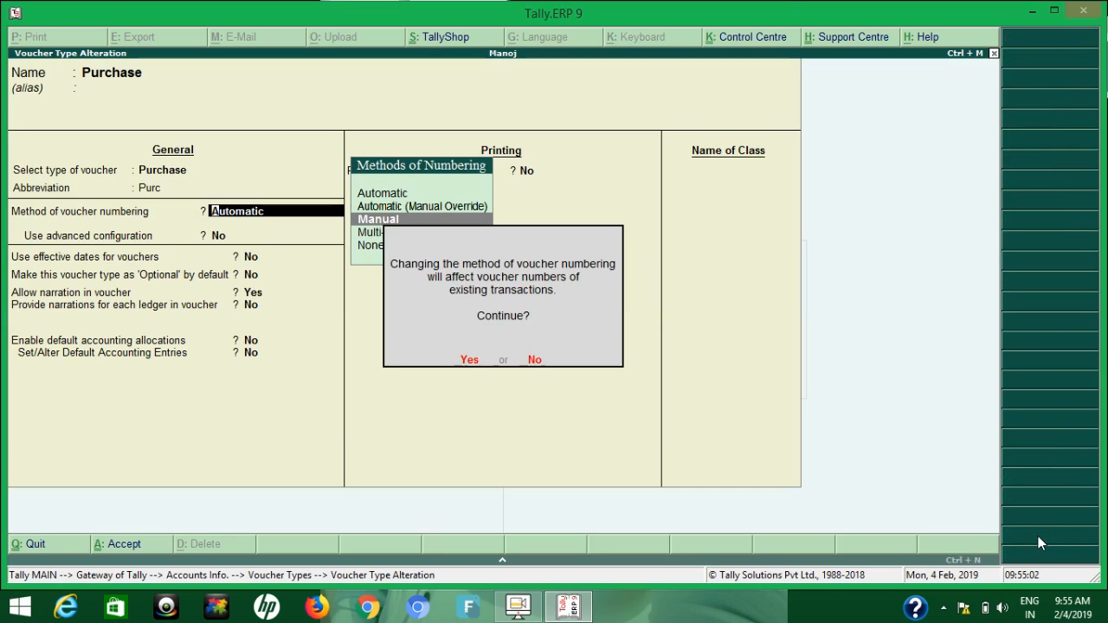
pyautogui.press('Return')
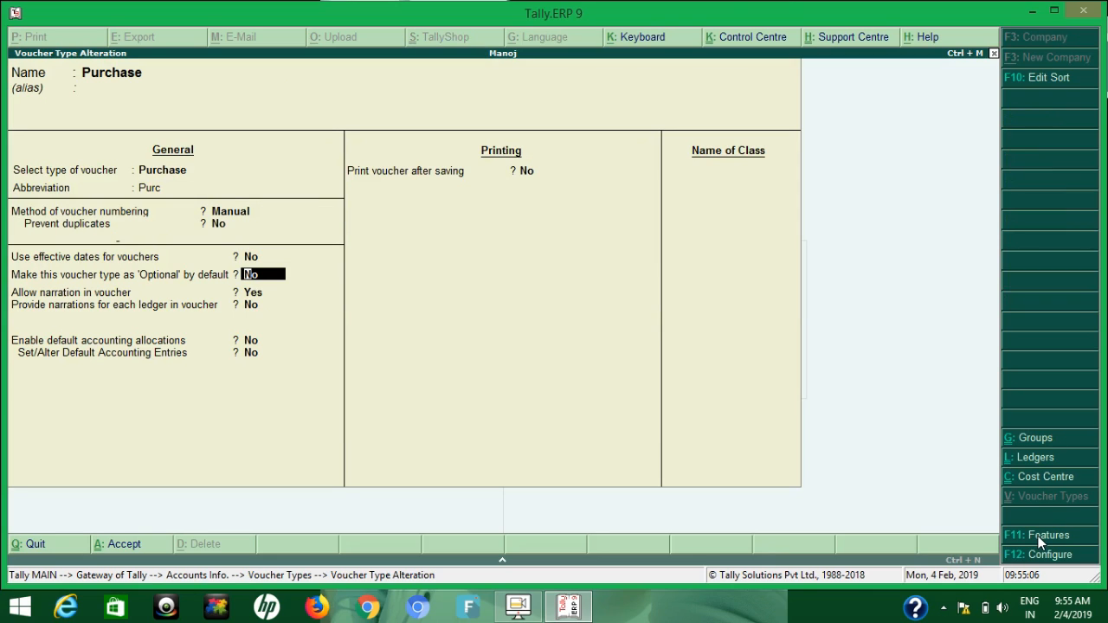
# Go through the remaining options, keeping Prevent duplicates at No, and save the Purchase voucher type
pyautogui.press('BackSpace')
pyautogui.press('BackSpace')
pyautogui.press('BackSpace')
pyautogui.press('Return')
pyautogui.press('y')
pyautogui.press('Return')
pyautogui.press('Return')
pyautogui.press('Return')
pyautogui.press('Return')
pyautogui.press('Return')
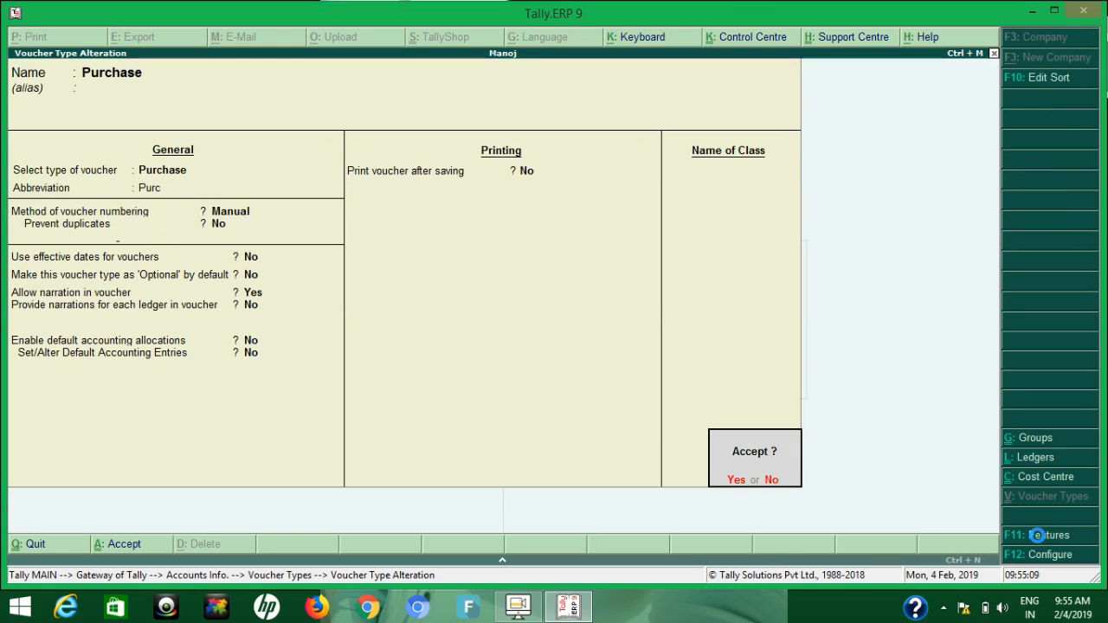
pyautogui.press('y')
# Leave the voucher type masters and start a new purchase voucher with number 10-5-18
pyautogui.press('Escape')
pyautogui.press('Escape')
pyautogui.press('Escape')
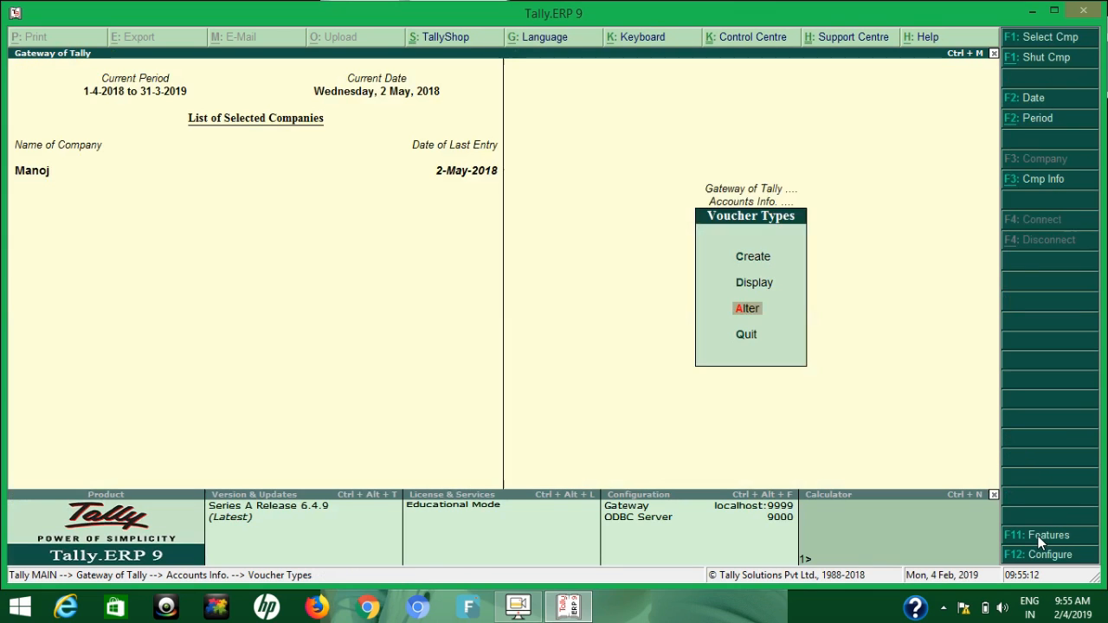
pyautogui.press('v')
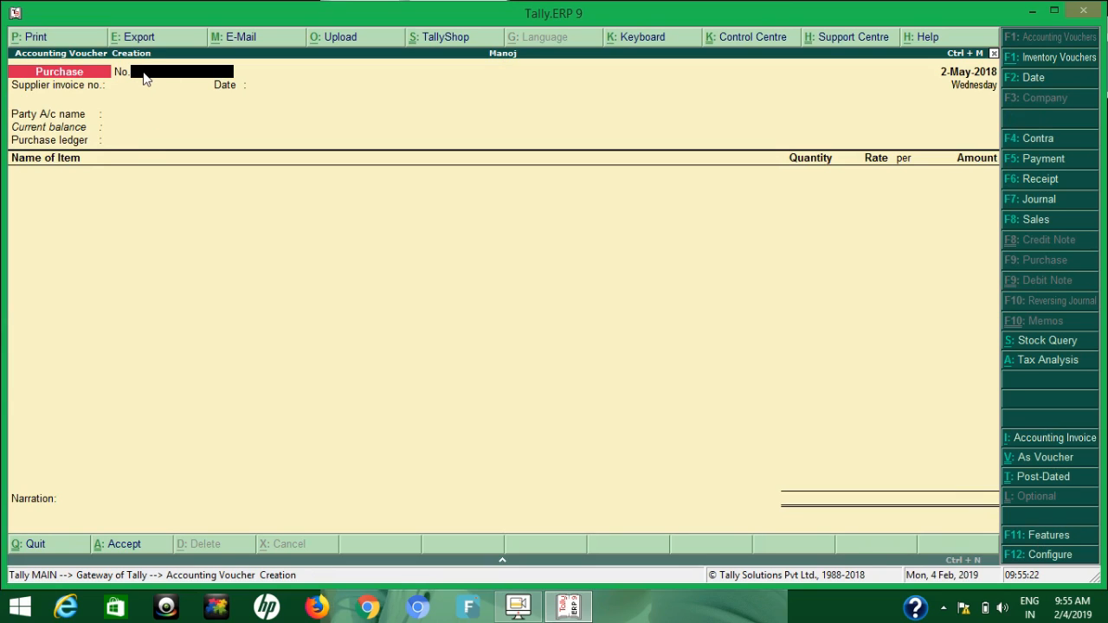
pyautogui.write('0.5')
pyautogui.write('-18')
pyautogui.press('Return')
# Set the purchase voucher's party account to Cash and its purchase ledger to Puchase
pyautogui.press('Return')
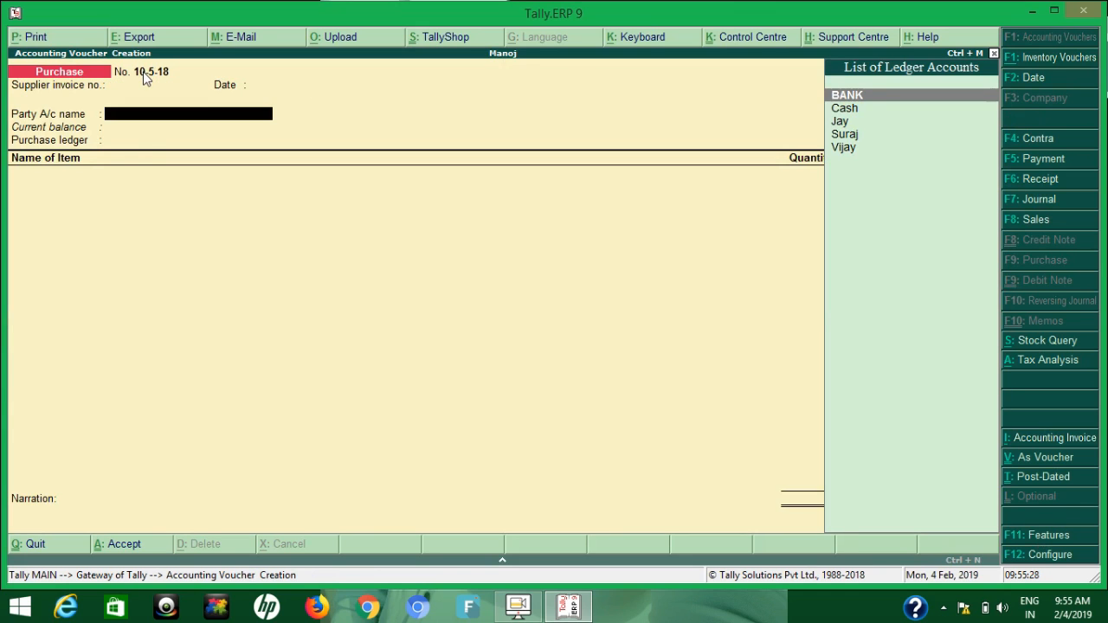
pyautogui.press('Down')
pyautogui.press('Return')
pyautogui.press('Return')
pyautogui.press('Return')
pyautogui.press('Return')
# Add the stock item Pen with 10 pcs from Main Location at a rate of 100.00 per piece
pyautogui.press('Return')
pyautogui.press('Return')
pyautogui.press('Return')
pyautogui.press('Return')
pyautogui.press('Return')
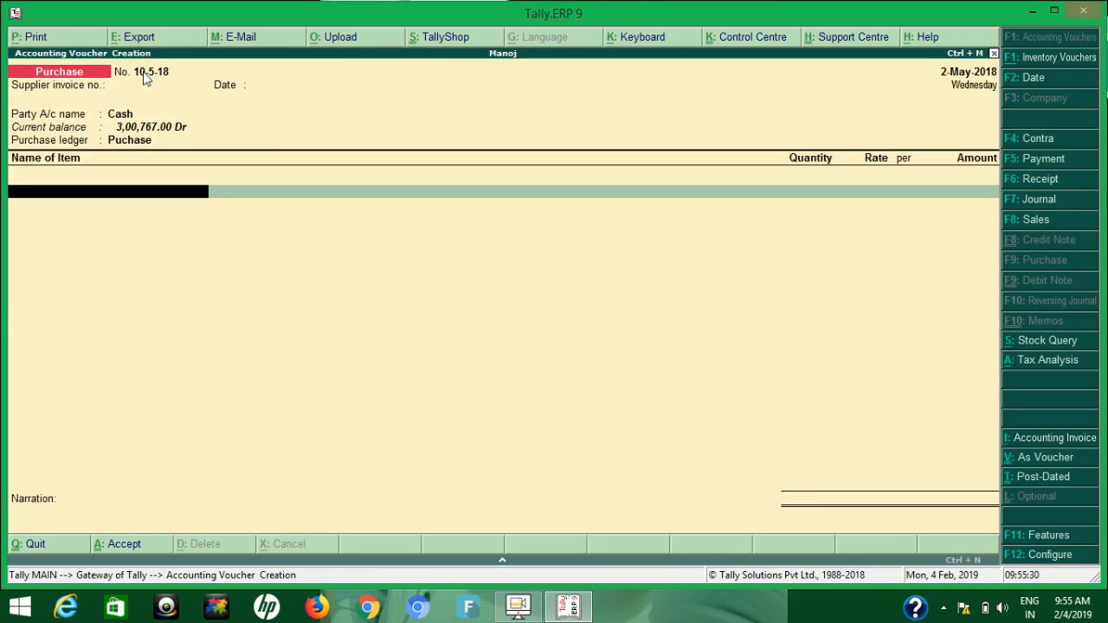
pyautogui.write('Pen')
pyautogui.press('Return')
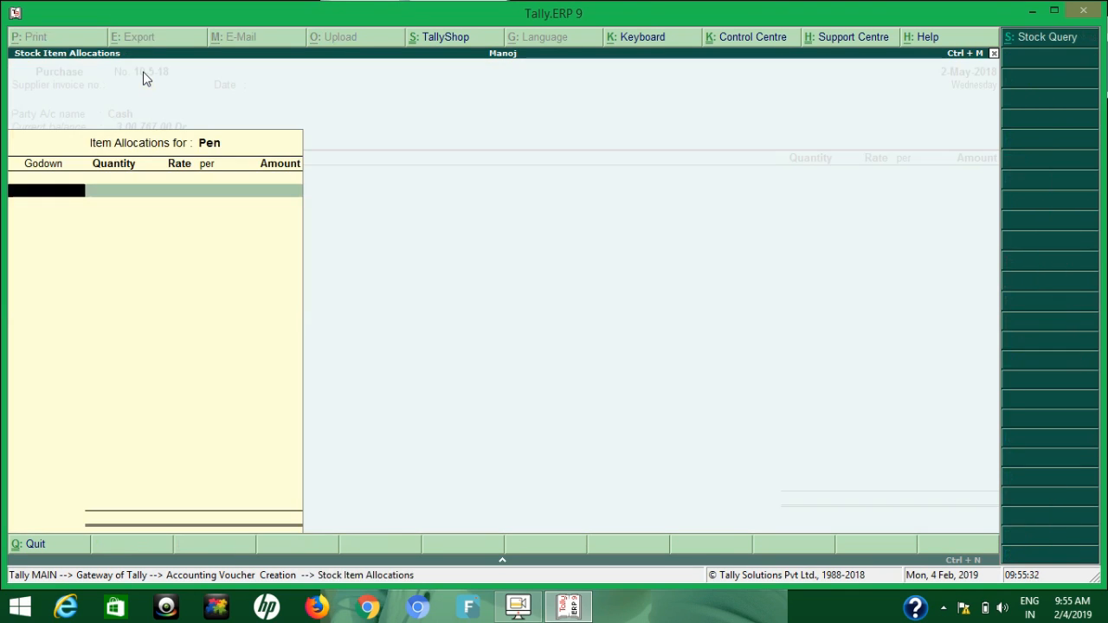
pyautogui.press('Return')
pyautogui.write('10')
pyautogui.press('Return')
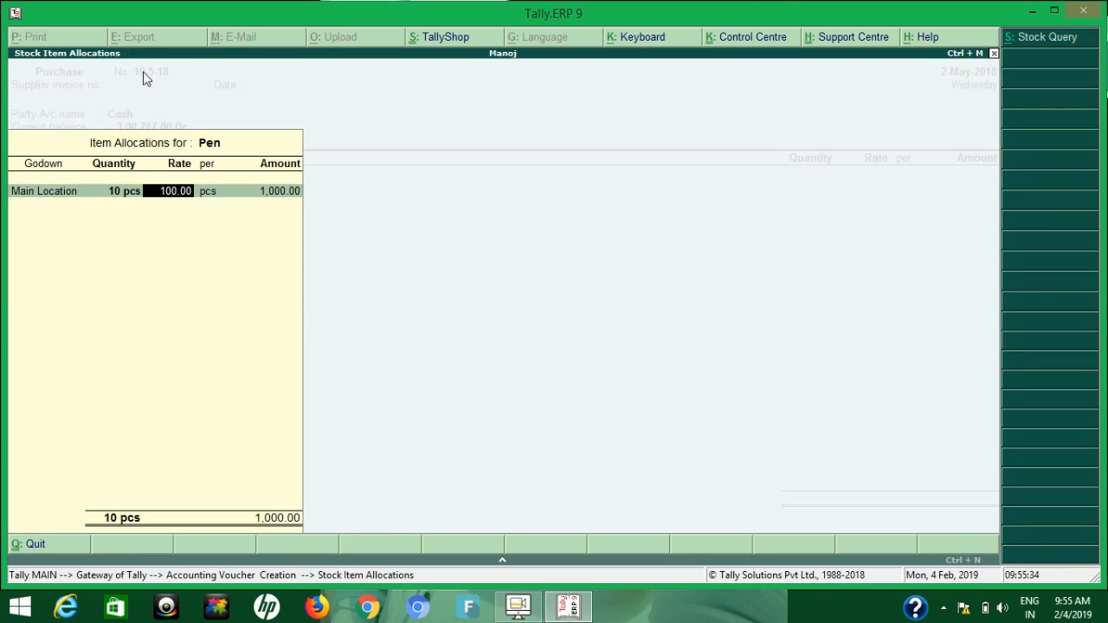
pyautogui.press('Return')
pyautogui.press('Return')
# Try to add the Cgst tax ledger below the Pen line in the purchase voucher
pyautogui.press('Return')
pyautogui.press('Return')
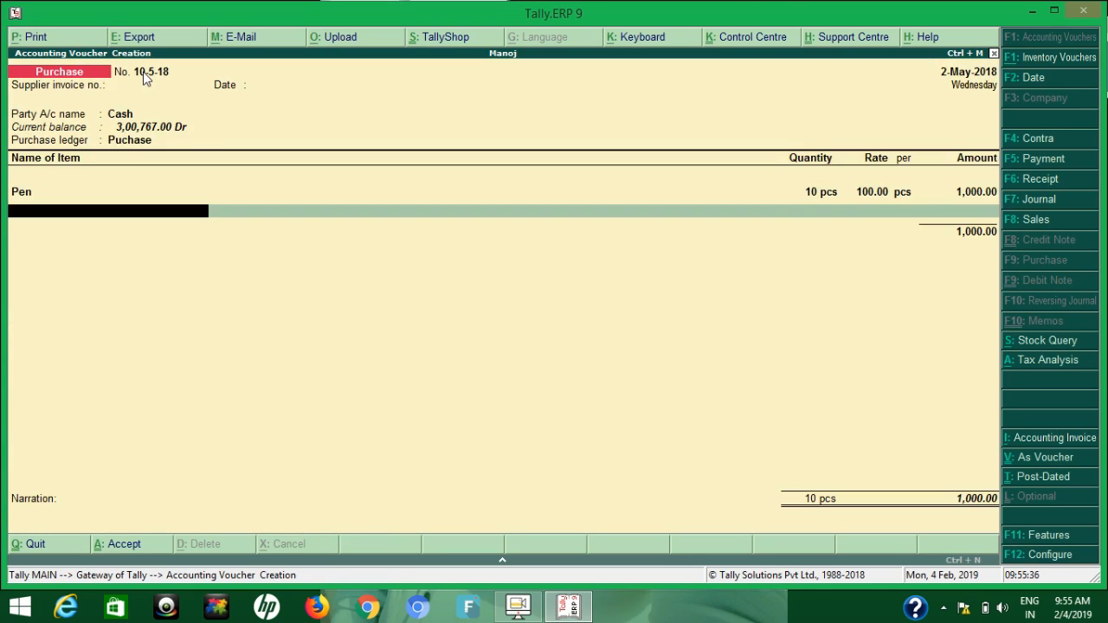
pyautogui.press('Return')
pyautogui.write('Cg')
pyautogui.press('Return')
pyautogui.press('Return')
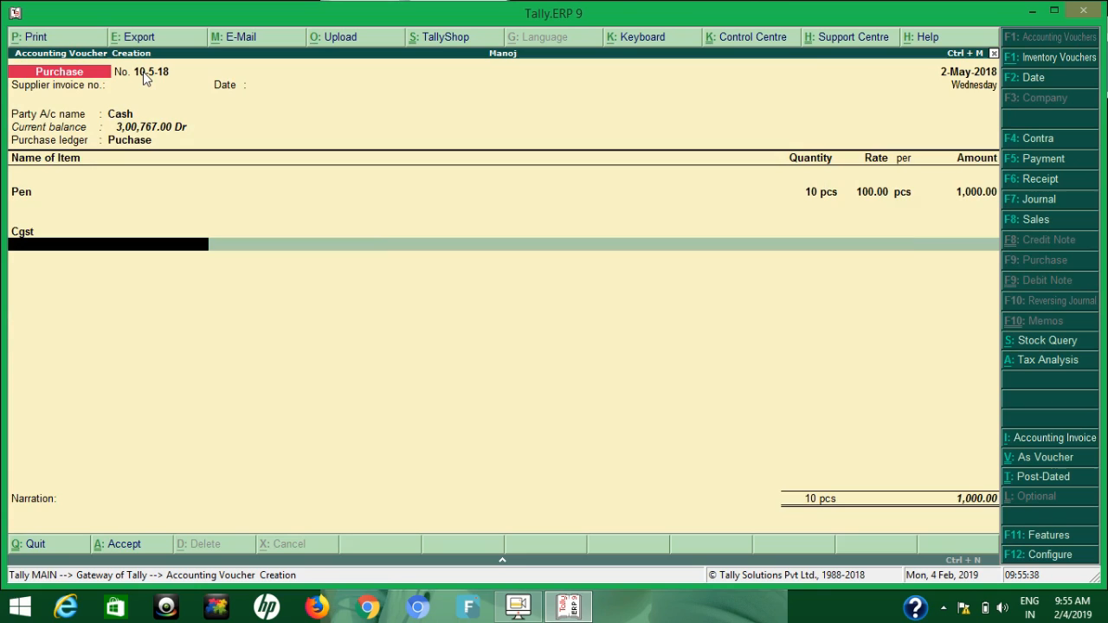
pyautogui.press('BackSpace')
pyautogui.press('BackSpace')
pyautogui.press('BackSpace')
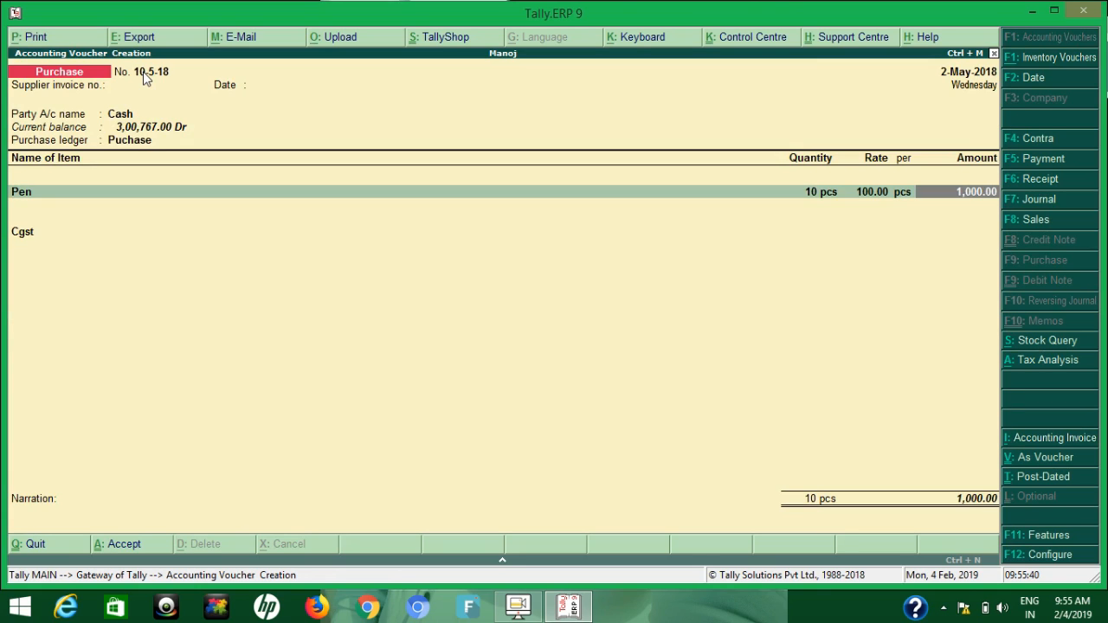
pyautogui.press('Return')
pyautogui.press('BackSpace')
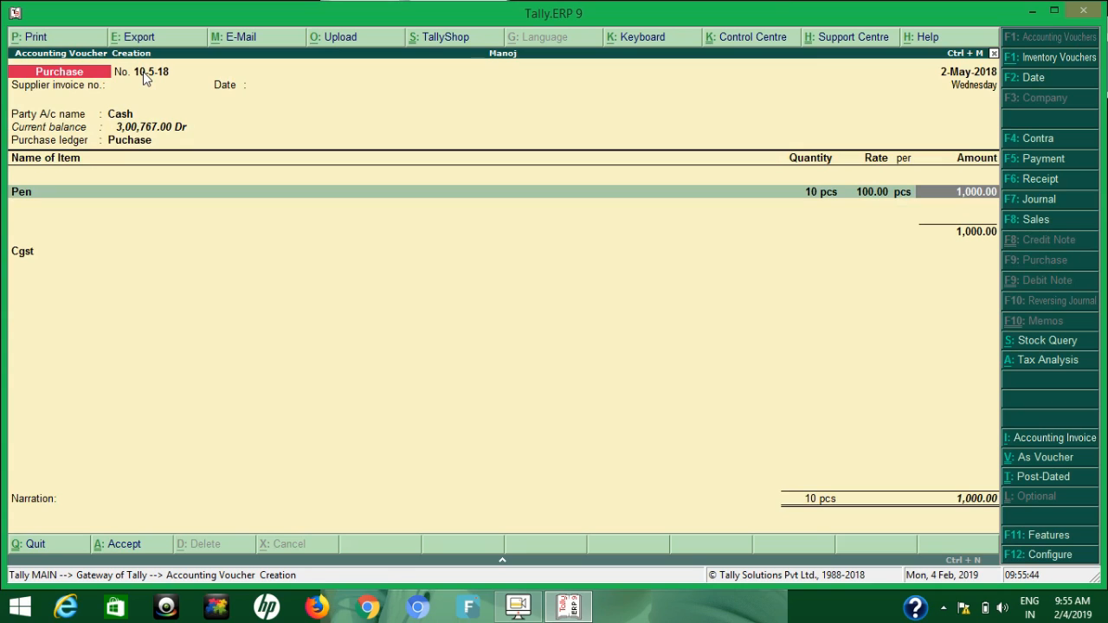
pyautogui.press('Return')
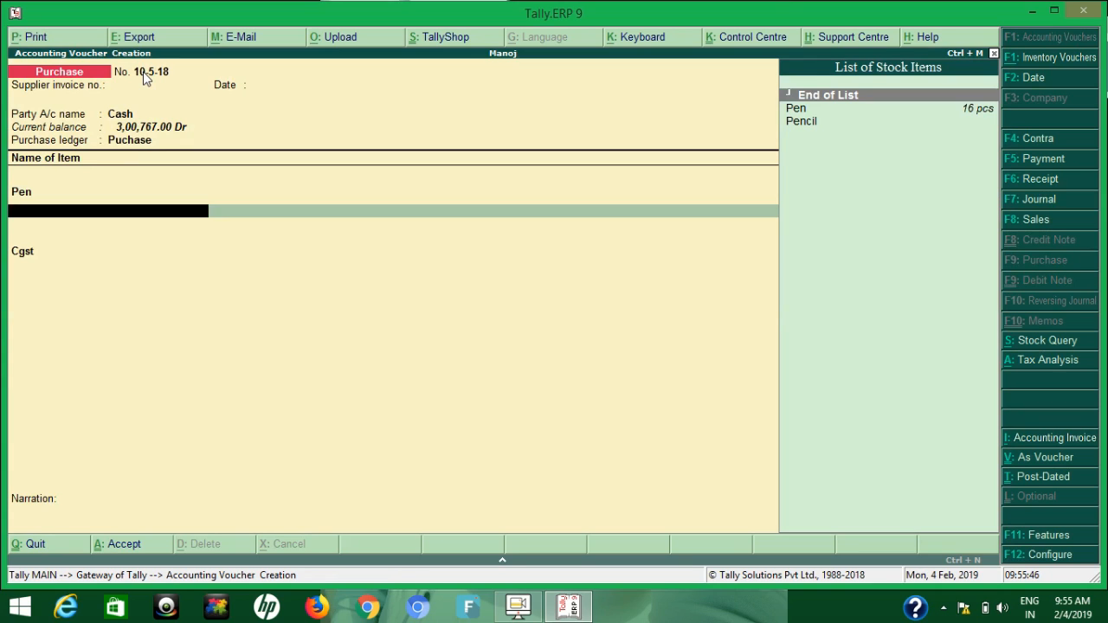
# Replace the Cgst ledger entry with End of List and save the purchase voucher
pyautogui.press('Return')
pyautogui.write('End')
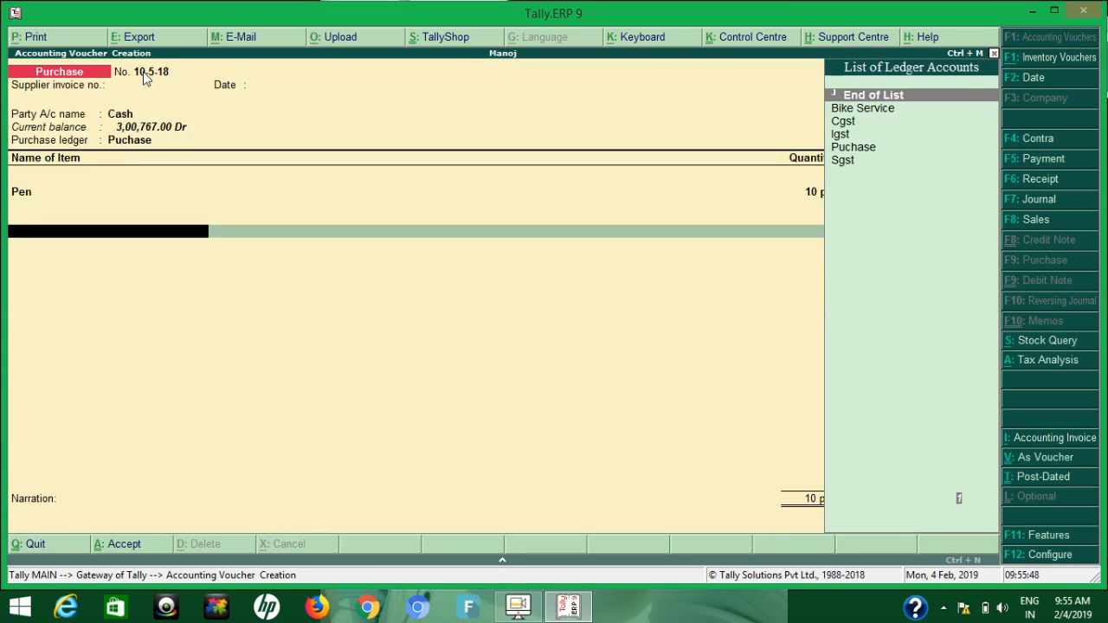
pyautogui.press('Return')
pyautogui.press('Return')
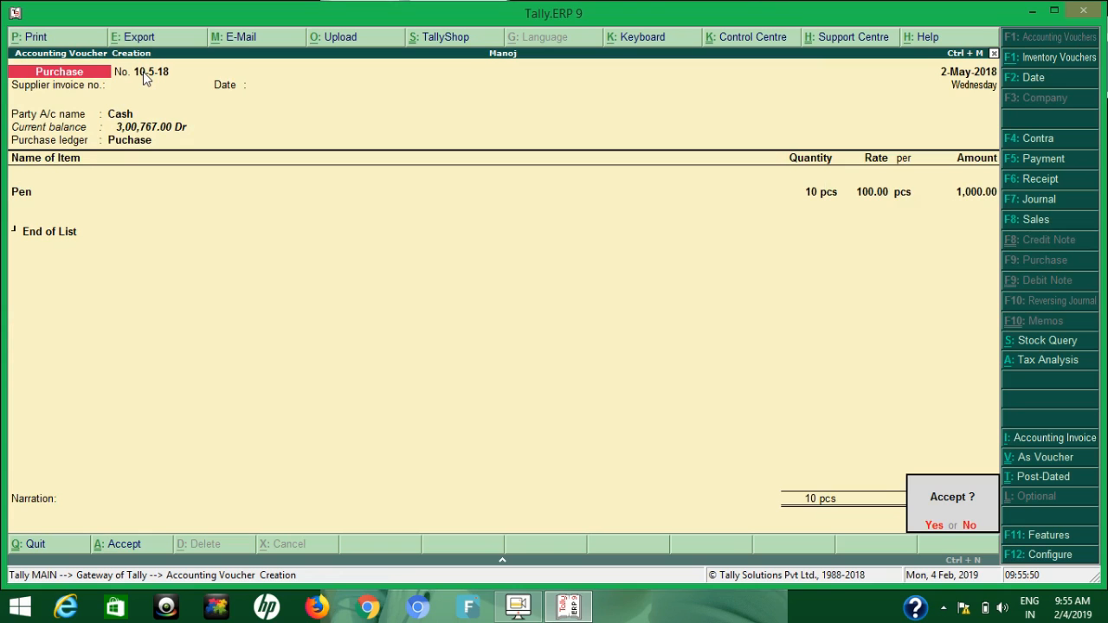
# Leave voucher creation and open the Purchase Register's voucher list for May 2018
pyautogui.press('Return')
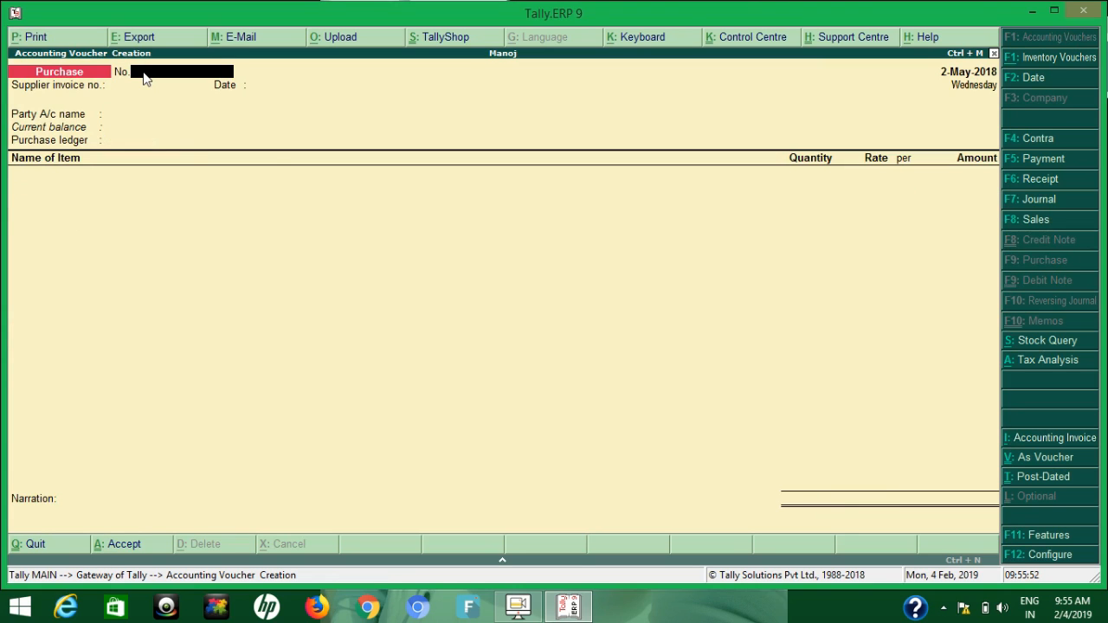
pyautogui.press('Escape')
pyautogui.press('Return')
pyautogui.press('d')
pyautogui.press('Down')
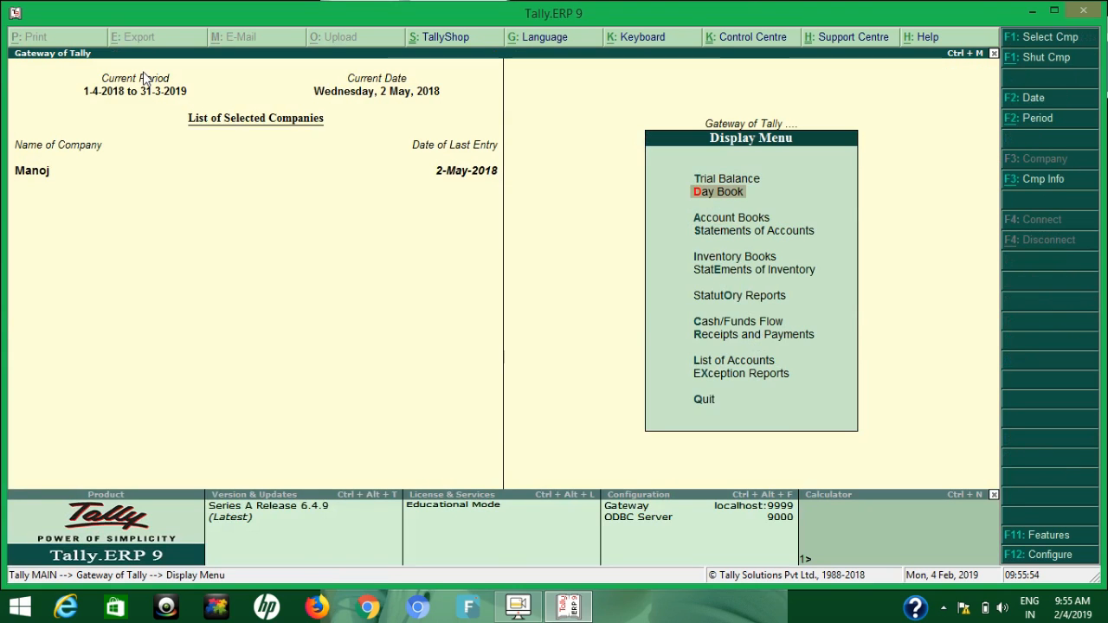
pyautogui.press('Down')
pyautogui.press('Return')
pyautogui.press('Down')
pyautogui.press('Down')
pyautogui.press('Down')
pyautogui.press('Down')
pyautogui.press('Down')
pyautogui.press('Return')
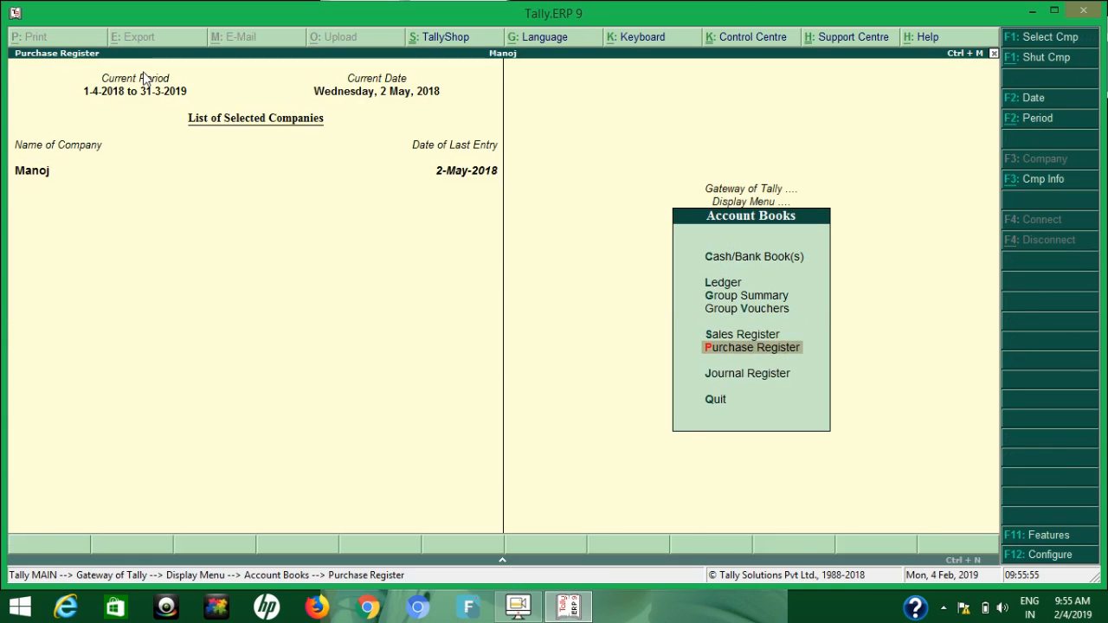
pyautogui.press('Return')
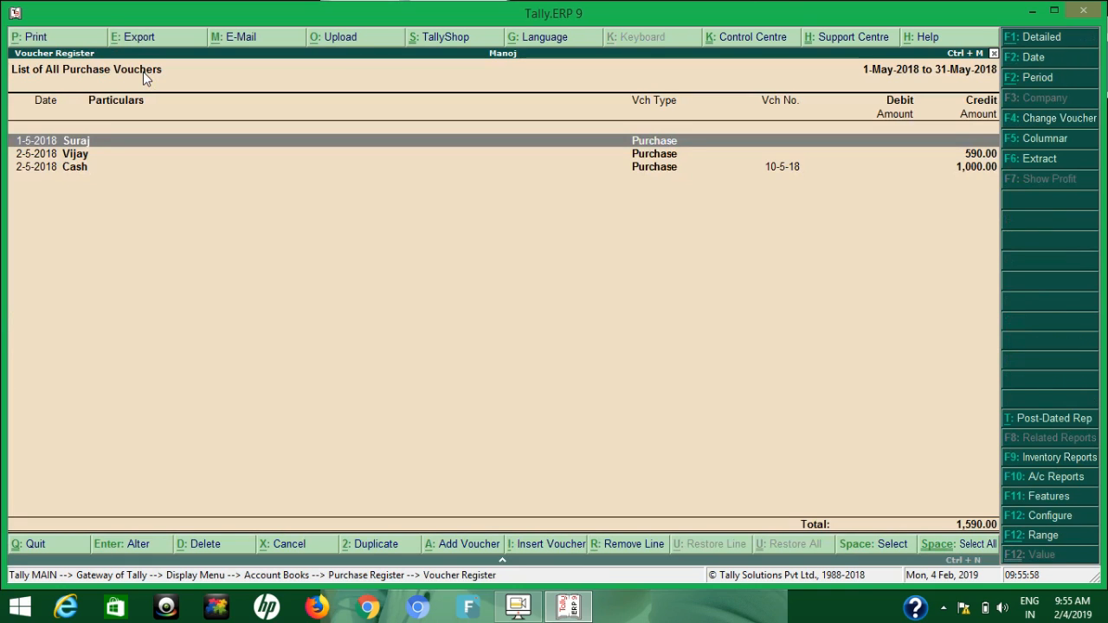
# Filter the purchase voucher list to vouchers whose Voucher Number contains 10-5
pyautogui.click(1036, 538)
pyautogui.press('Return')
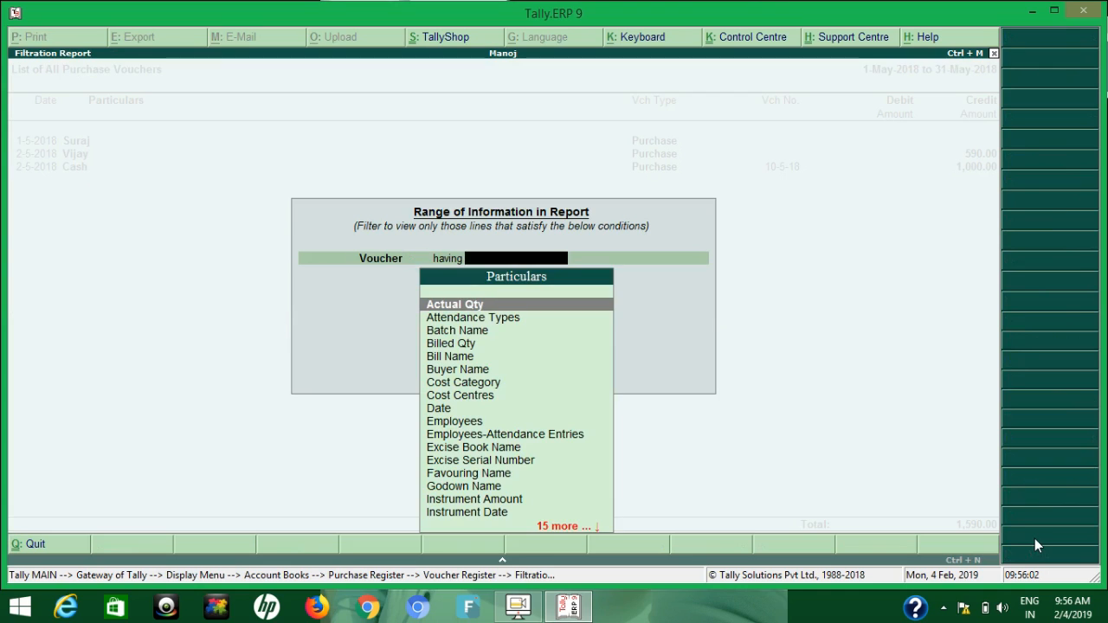
pyautogui.write('n')
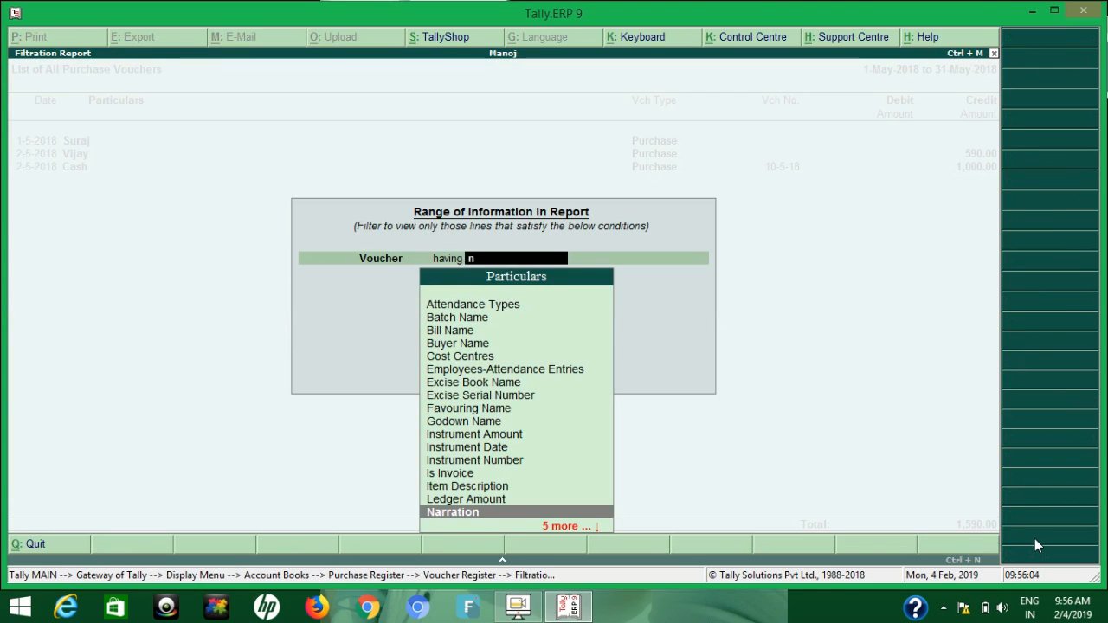
pyautogui.press('BackSpace')
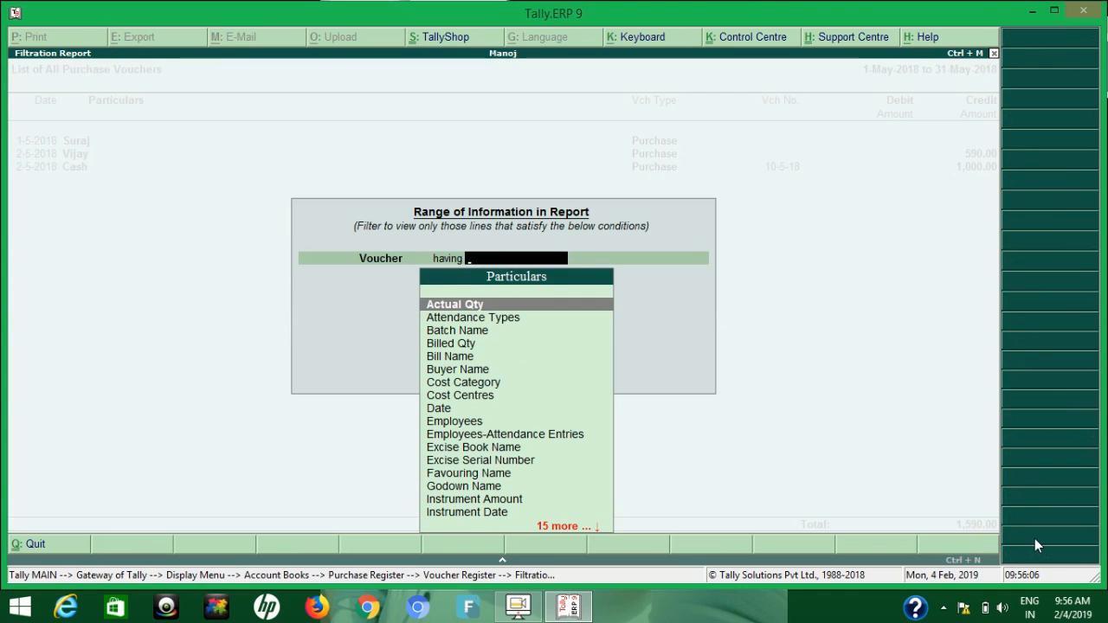
pyautogui.write('vou')
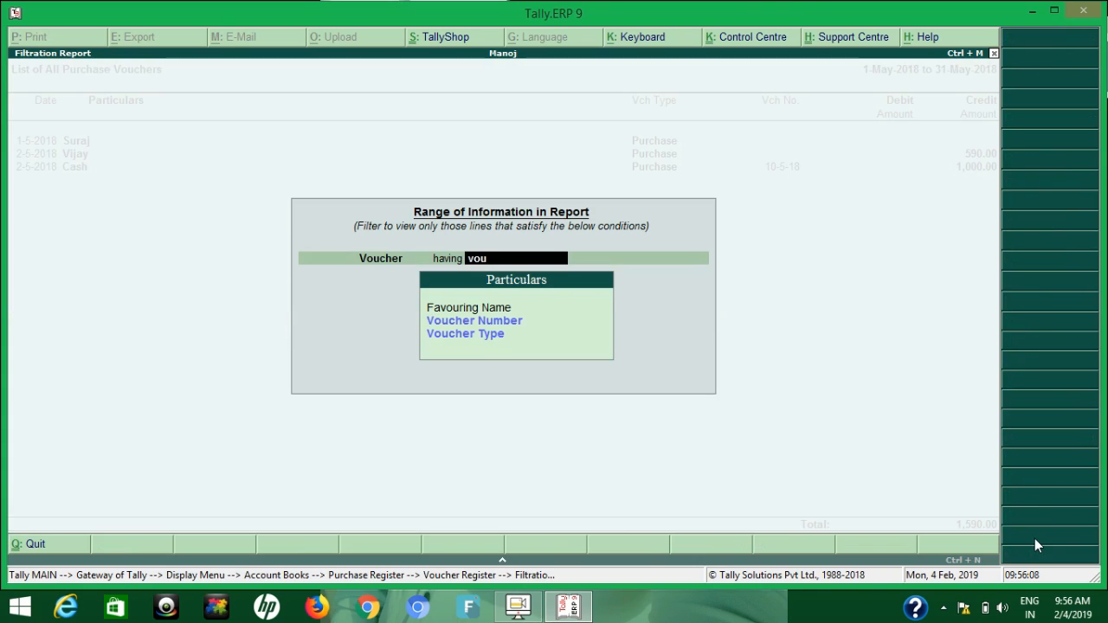
pyautogui.press('Down')
pyautogui.press('Return')
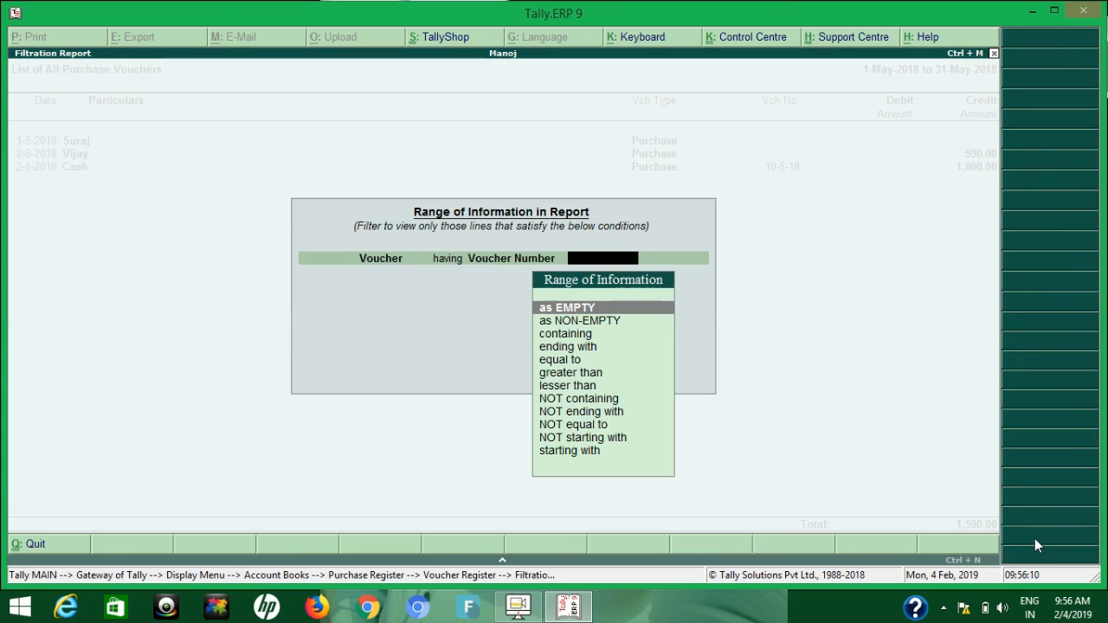
pyautogui.write('cont')
pyautogui.press('Return')
pyautogui.write('10-5')
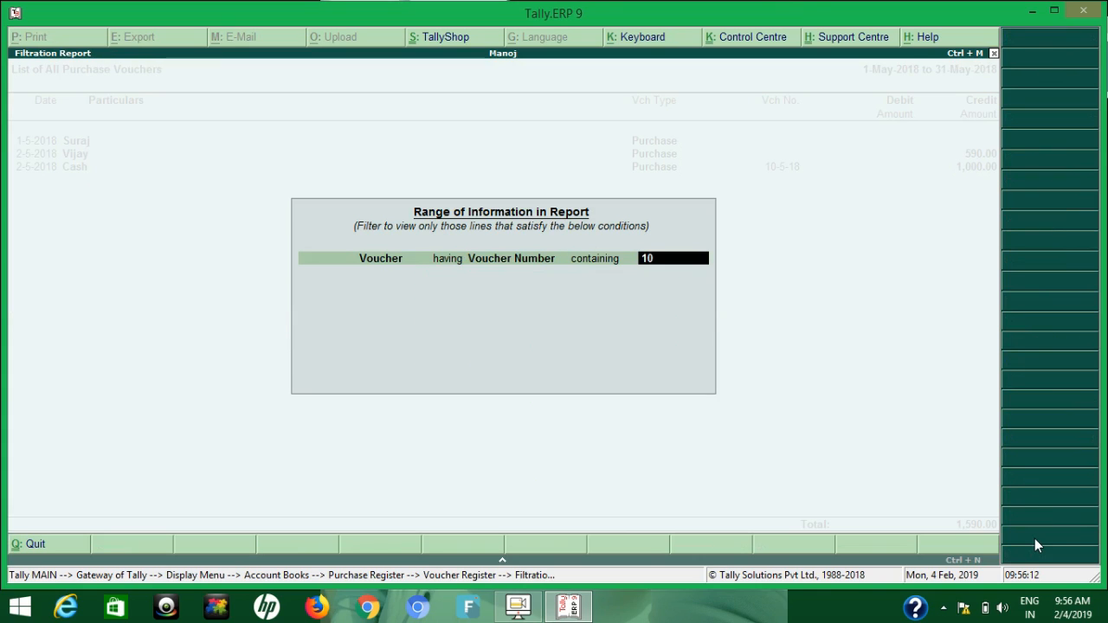
pyautogui.press('Return')
pyautogui.press('Return')
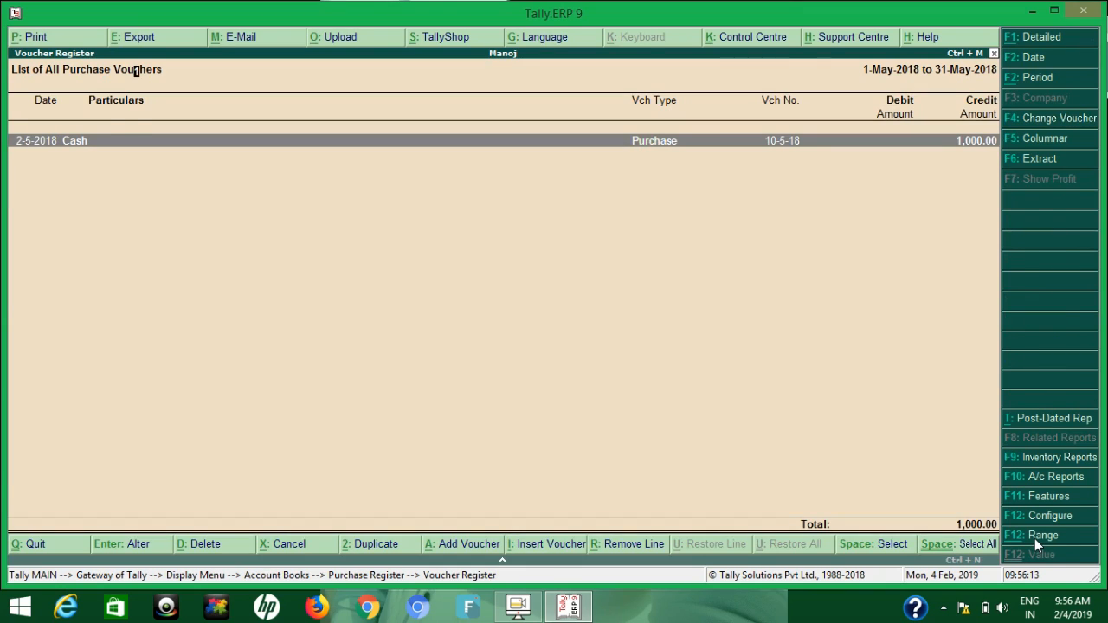
# View the filtered purchase voucher's details, close it and clear the filter from the list
pyautogui.press('Return')
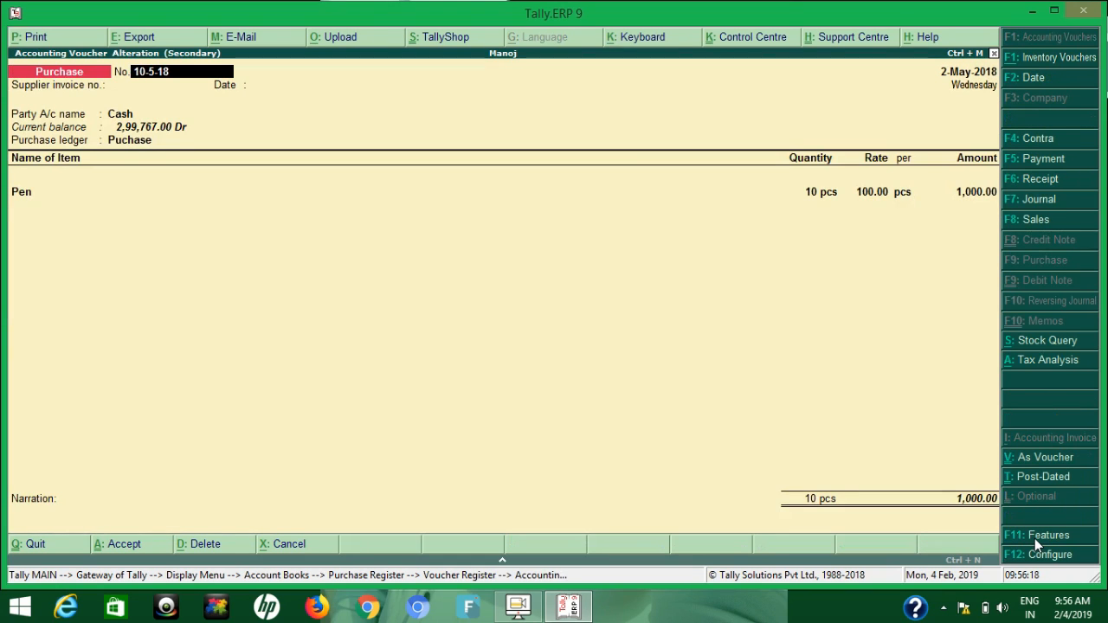
pyautogui.press('Escape')
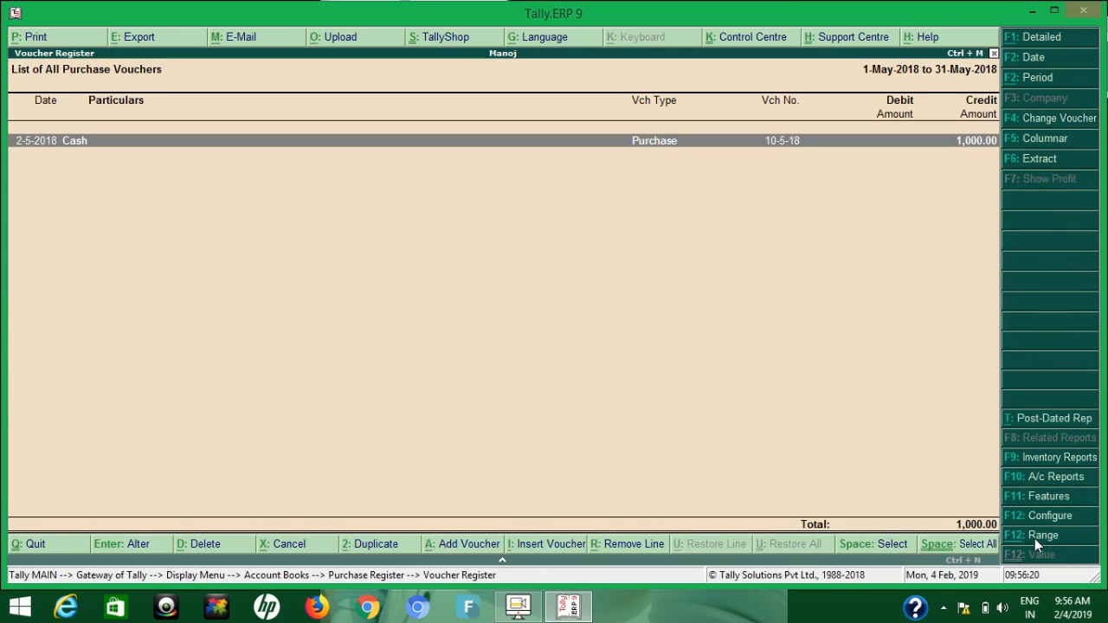
pyautogui.press('Escape')
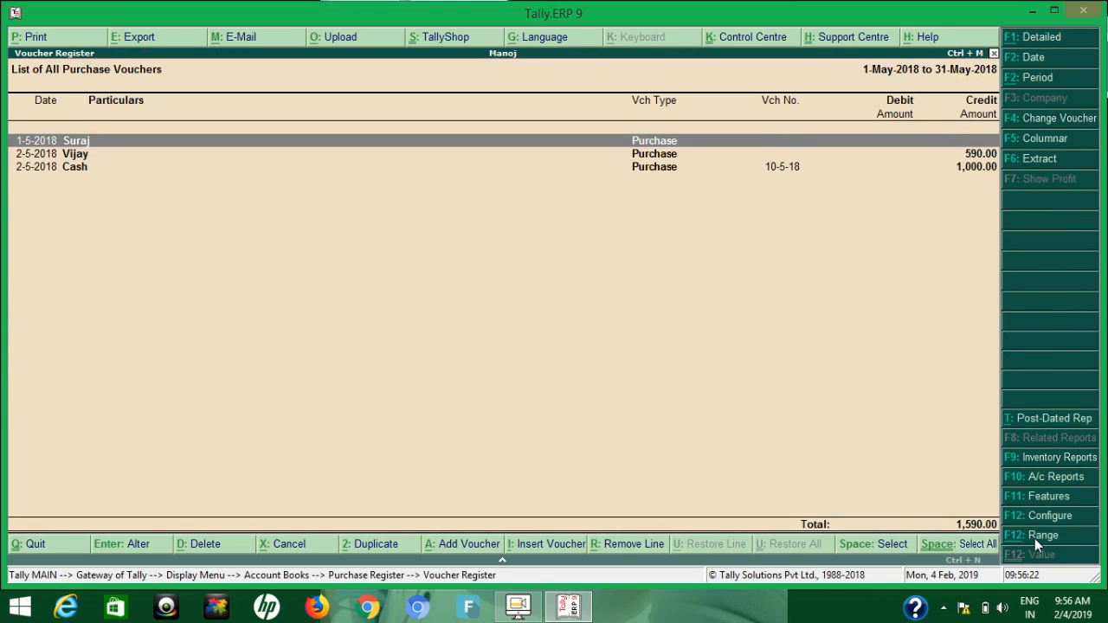
# Leave the Purchase Register and Account Books and open the Day Book for 2 May 2018
pyautogui.press('Escape')
pyautogui.press('Escape')
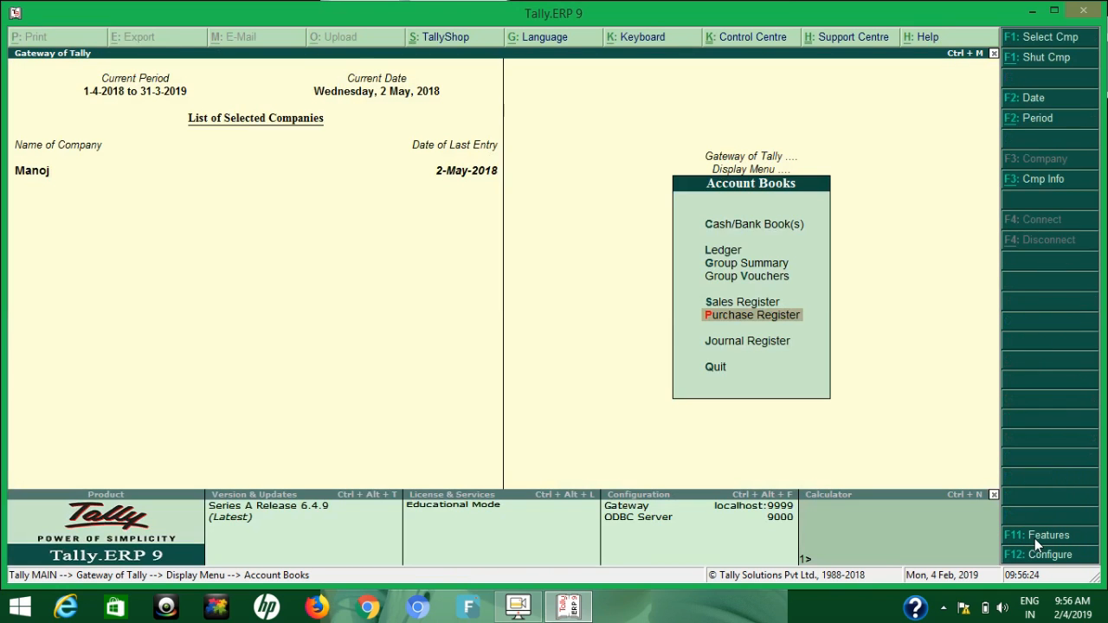
pyautogui.press('Escape')
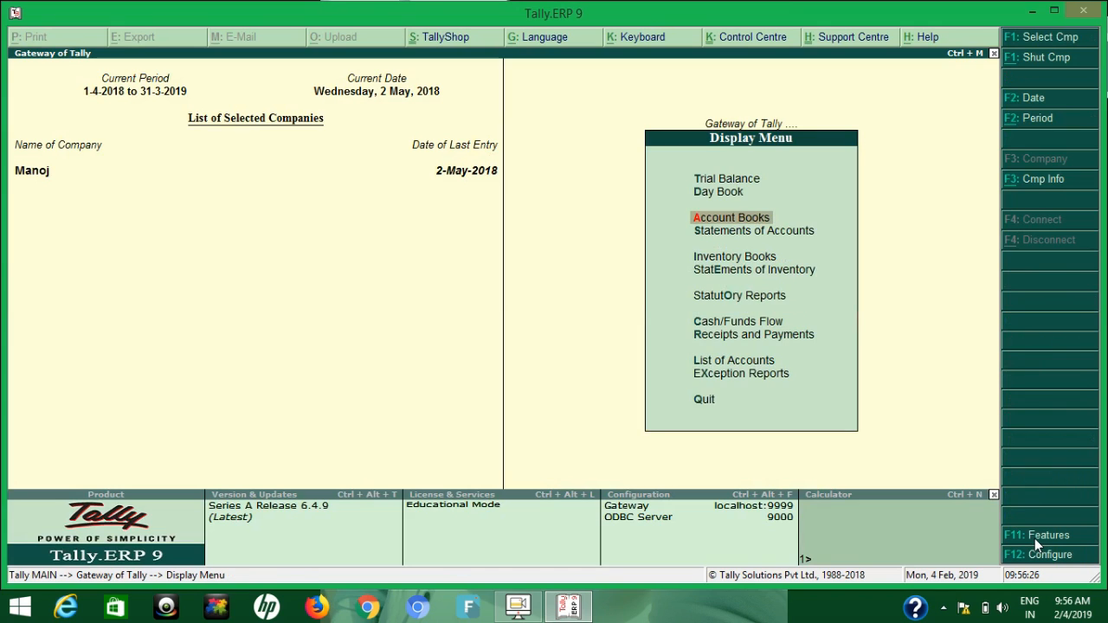
pyautogui.press('y')
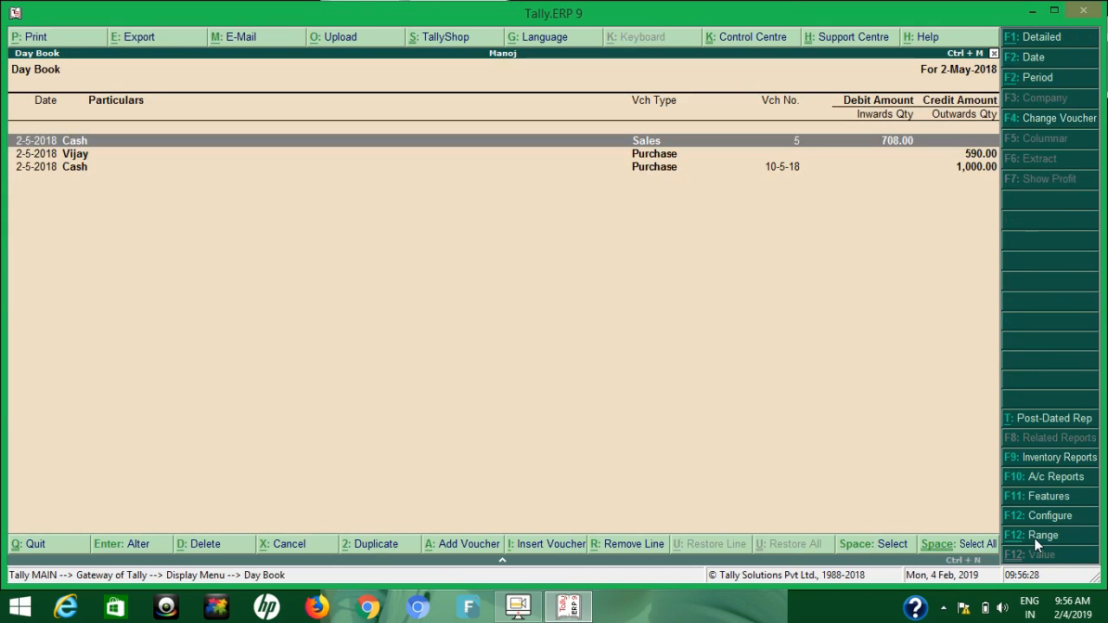
# Start a Day Book range filter for vouchers whose Voucher Type has a Name containing purchase
pyautogui.click(1034, 539)
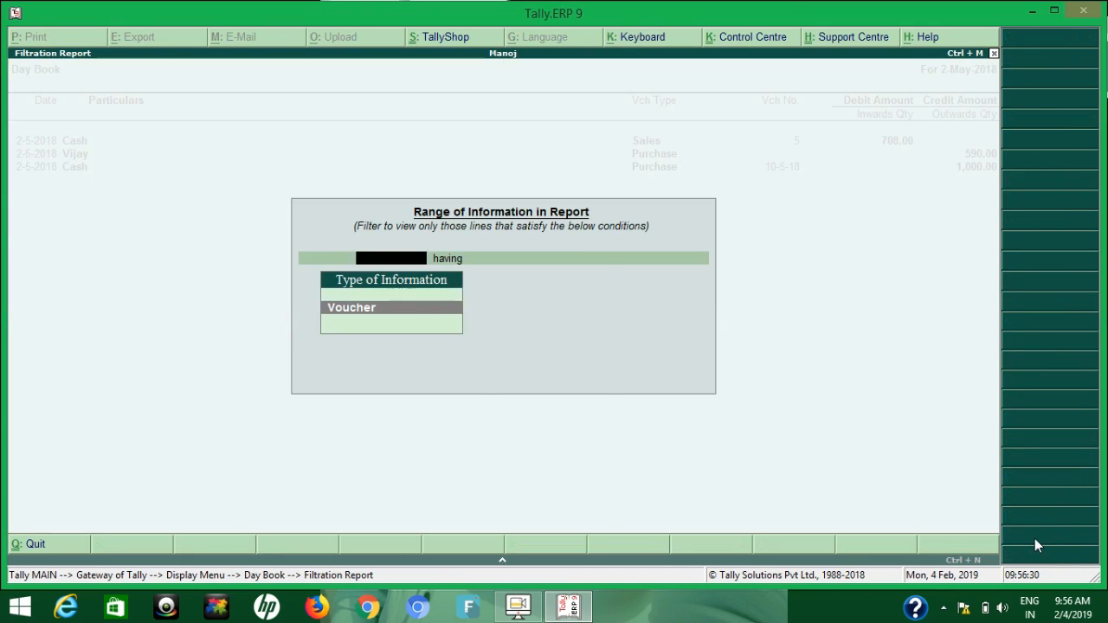
pyautogui.press('Return')
pyautogui.write('vou')
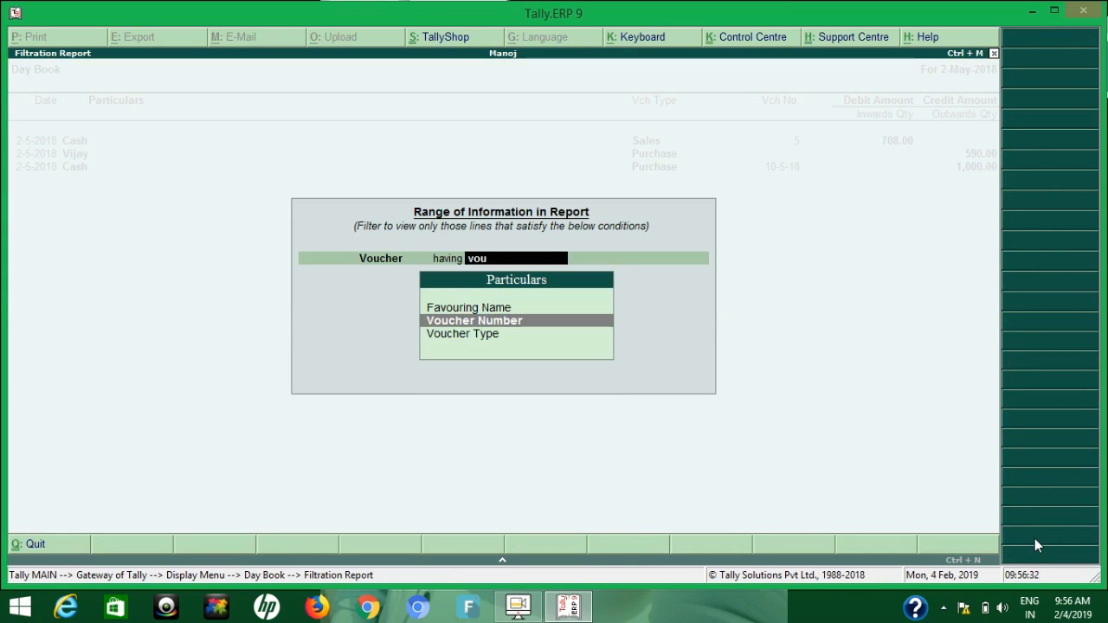
pyautogui.press('Down')
pyautogui.press('Return')
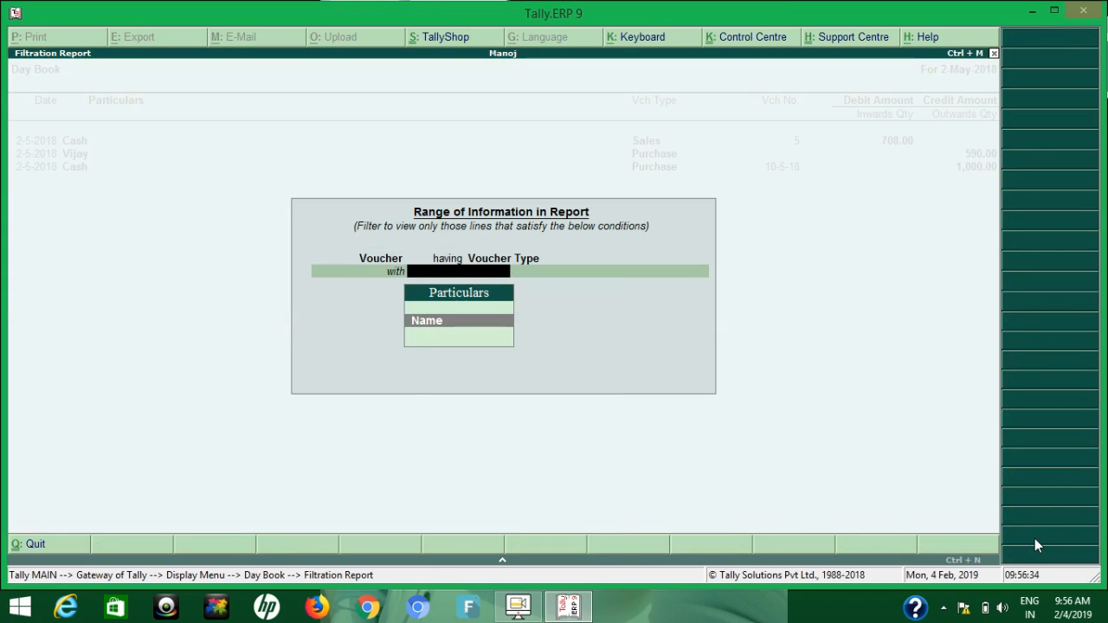
pyautogui.press('Return')
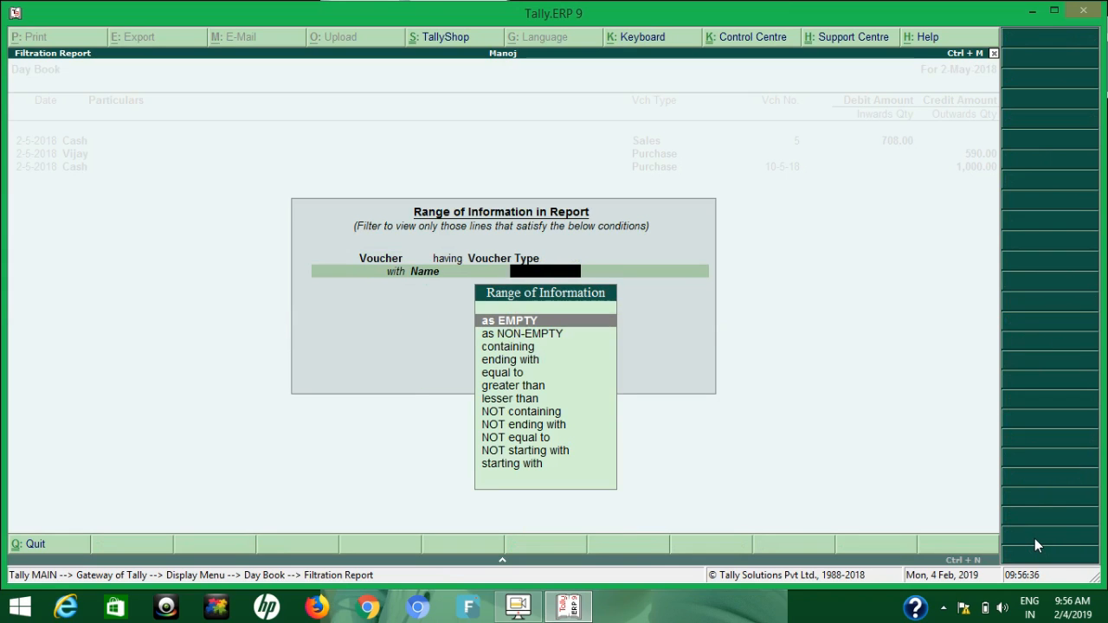
pyautogui.write('co')
pyautogui.press('Return')
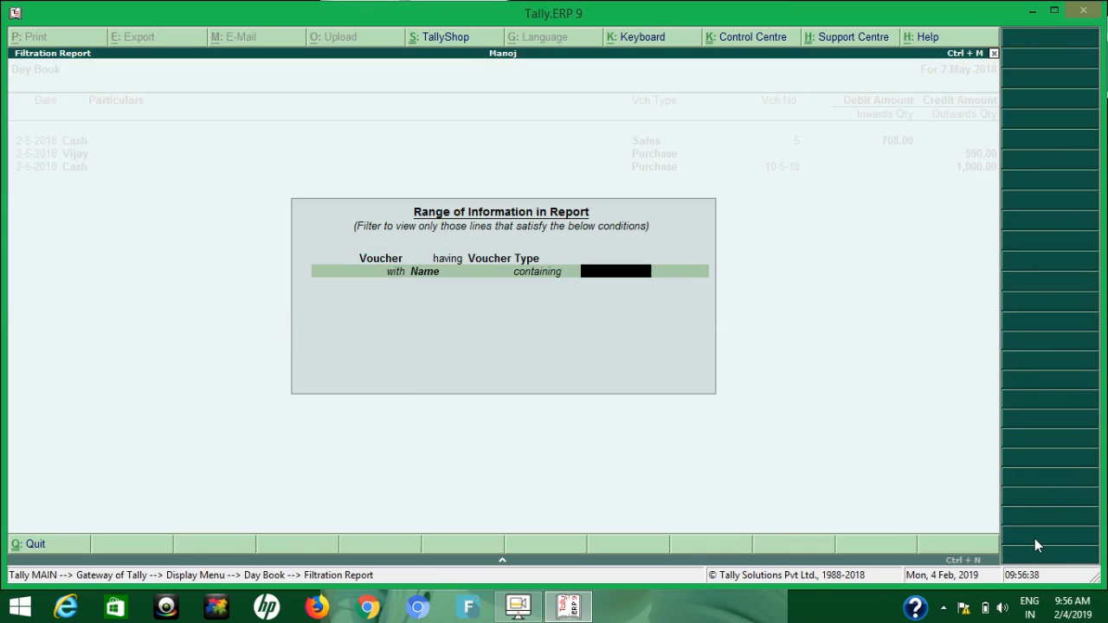
pyautogui.write('purchase')
pyautogui.press('Return')
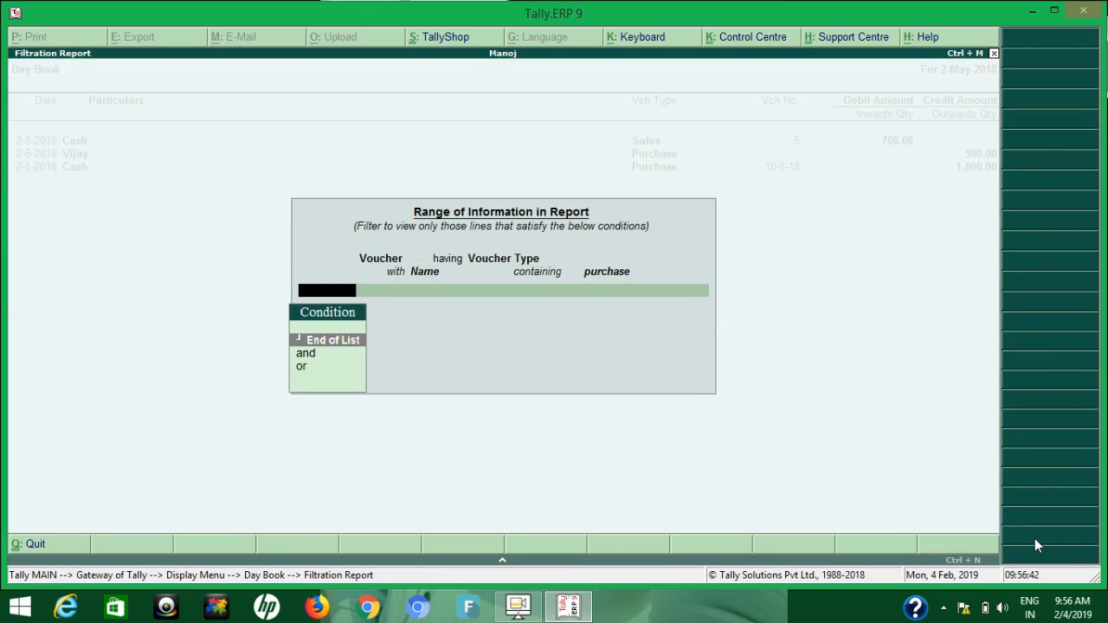
# Add an "and" condition for Voucher Number containing 10-5 and apply the filter to the Day Book
pyautogui.press('Down')
pyautogui.press('Return')
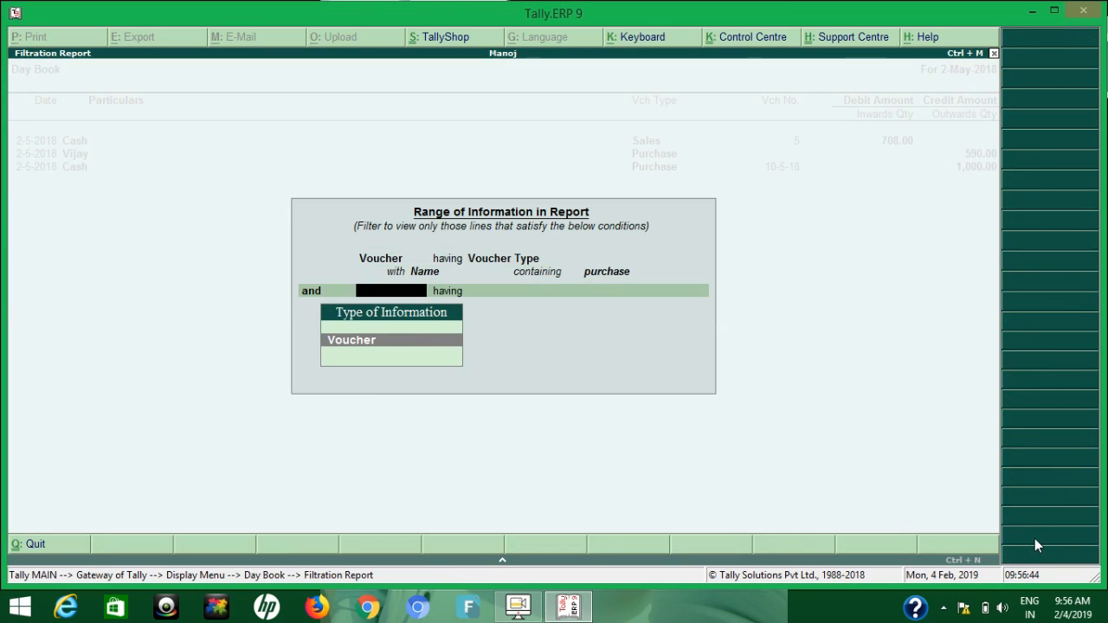
pyautogui.press('Return')
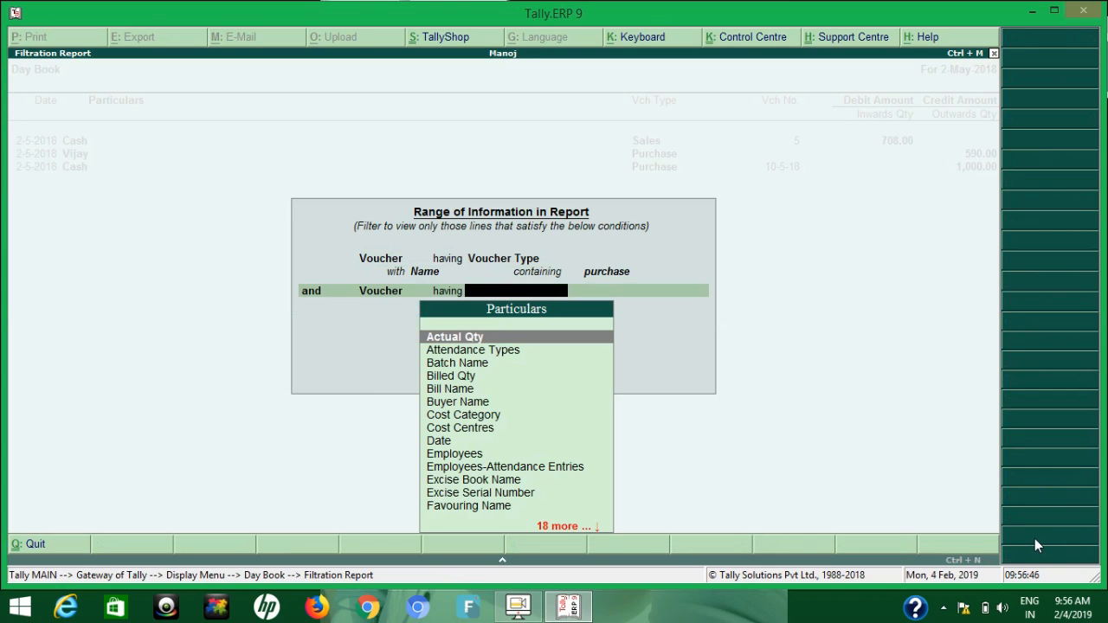
pyautogui.write('vou')
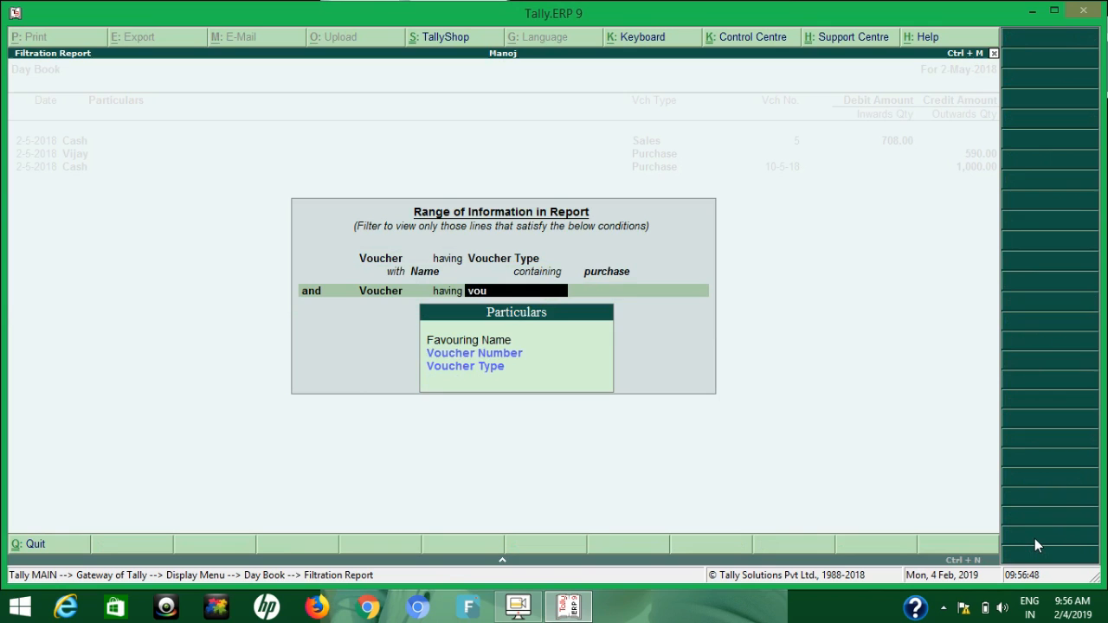
pyautogui.press('Return')
pyautogui.write('con')
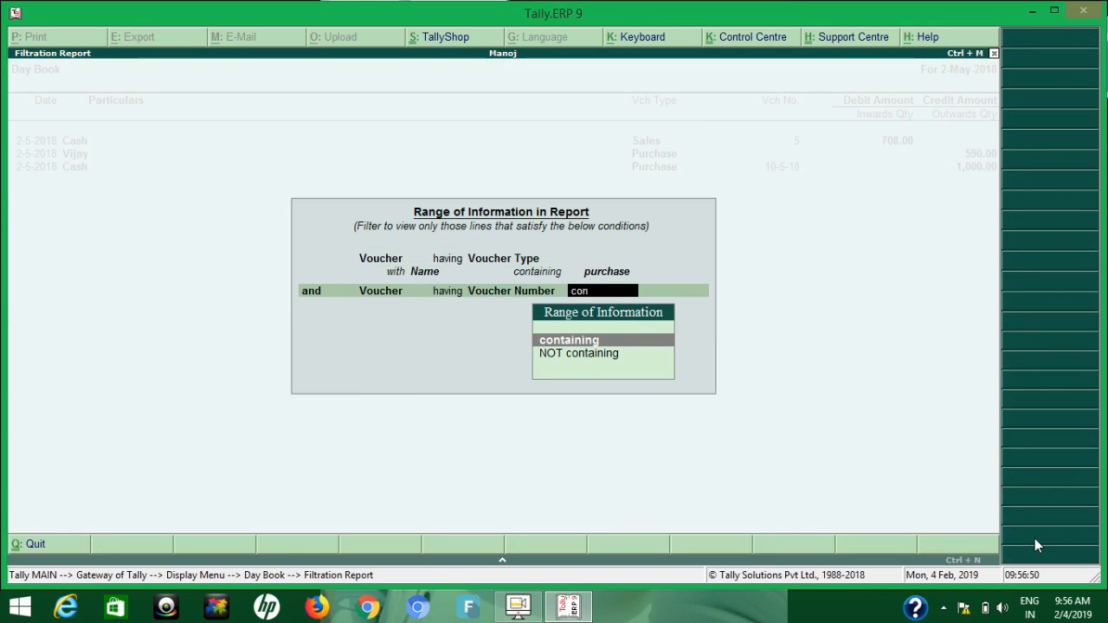
pyautogui.press('Return')
pyautogui.write('10-5')
pyautogui.press('Return')
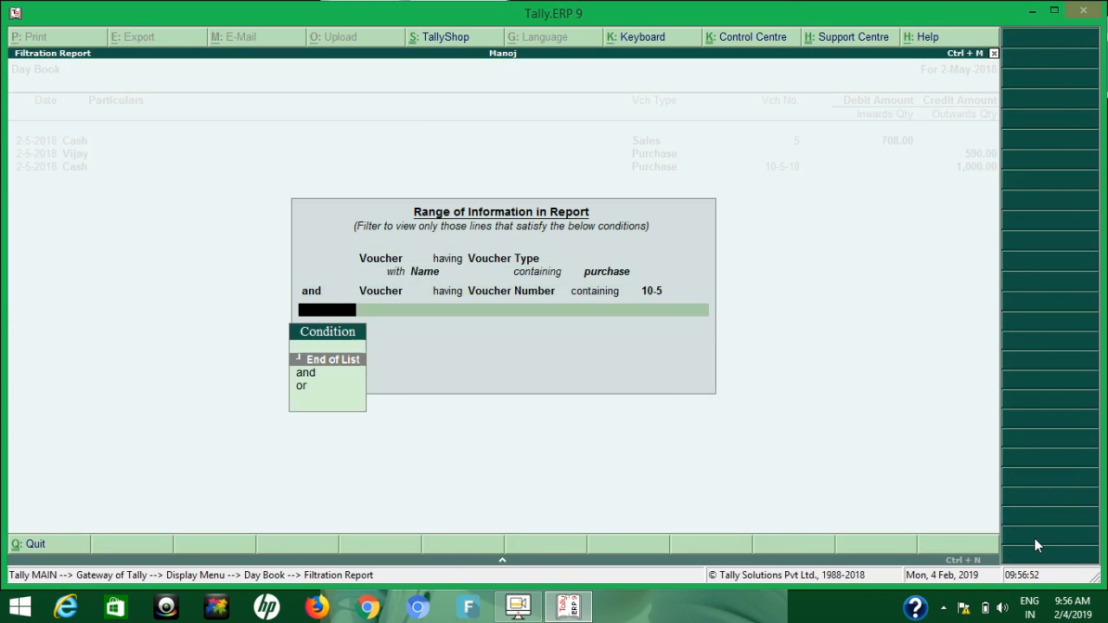
pyautogui.press('Return')
pyautogui.press('Return')
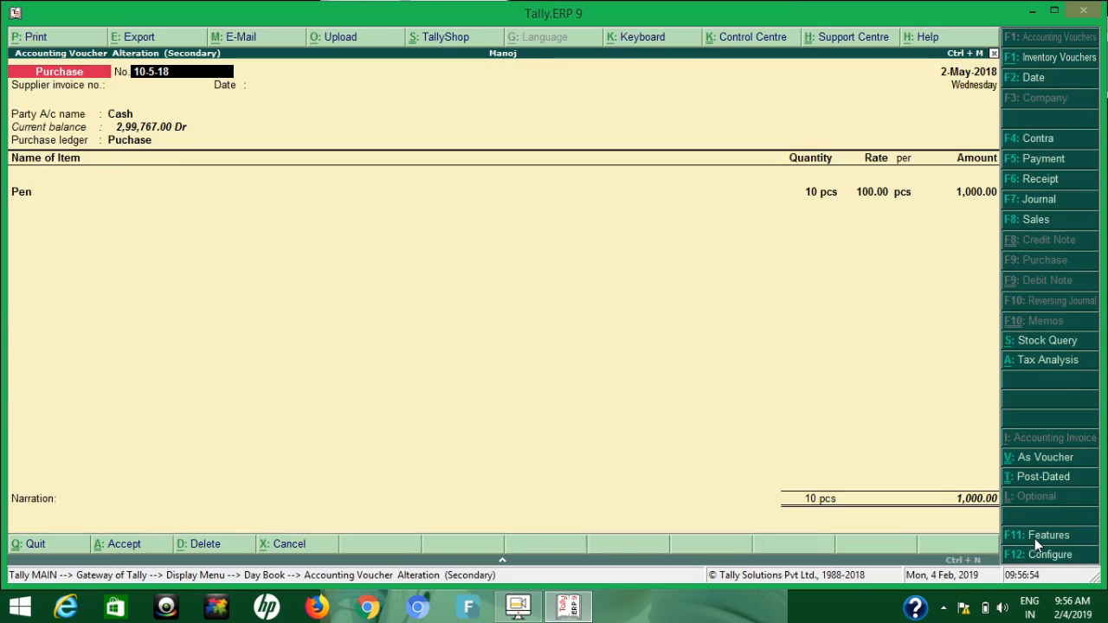
# View the filtered purchase voucher's details, close it and leave the Day Book for the Gateway of Tally
pyautogui.press('Escape')
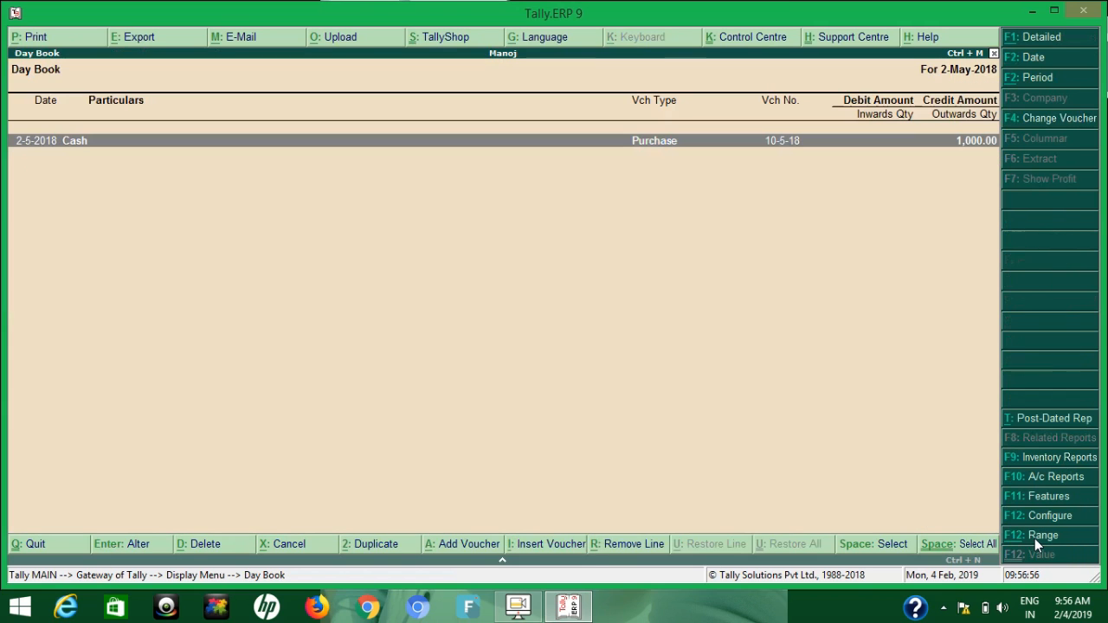
pyautogui.press('Escape')
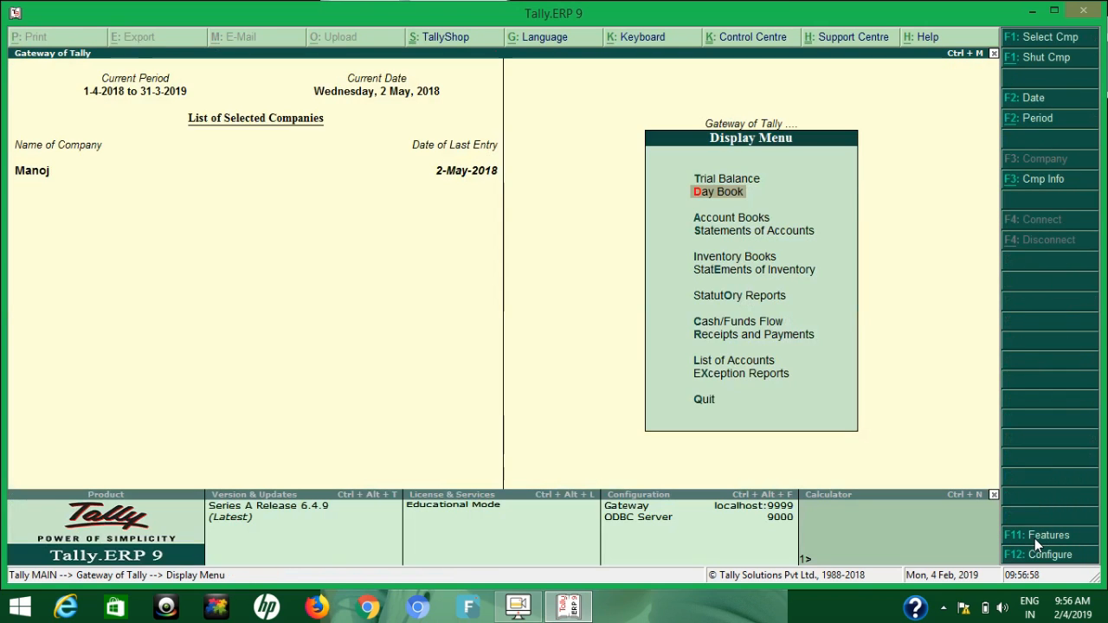
pyautogui.press('Escape')
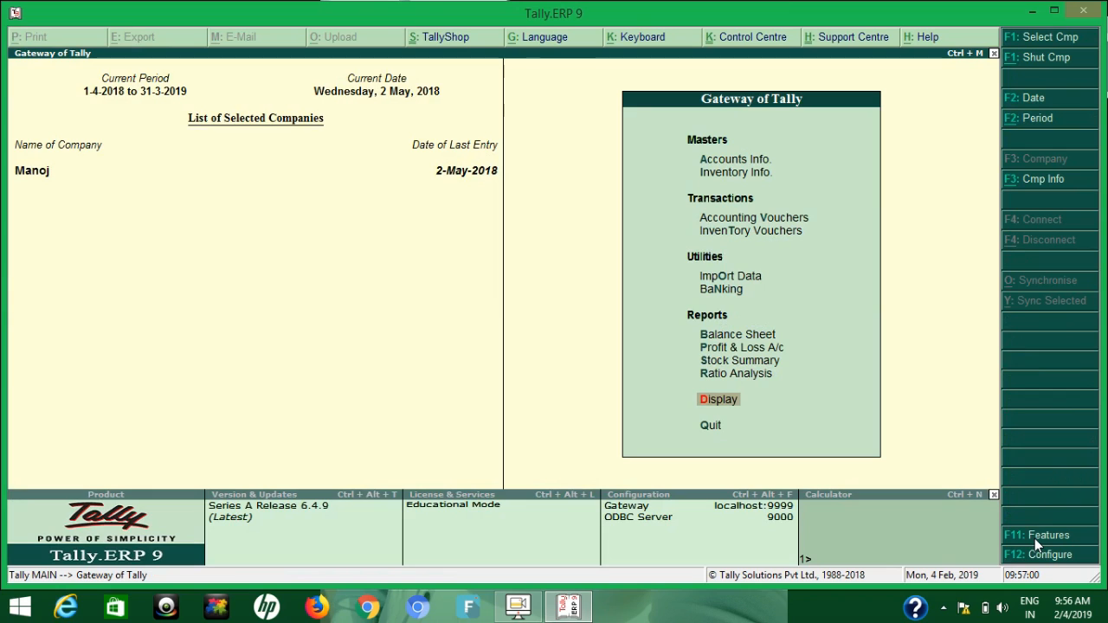
pyautogui.press('v')
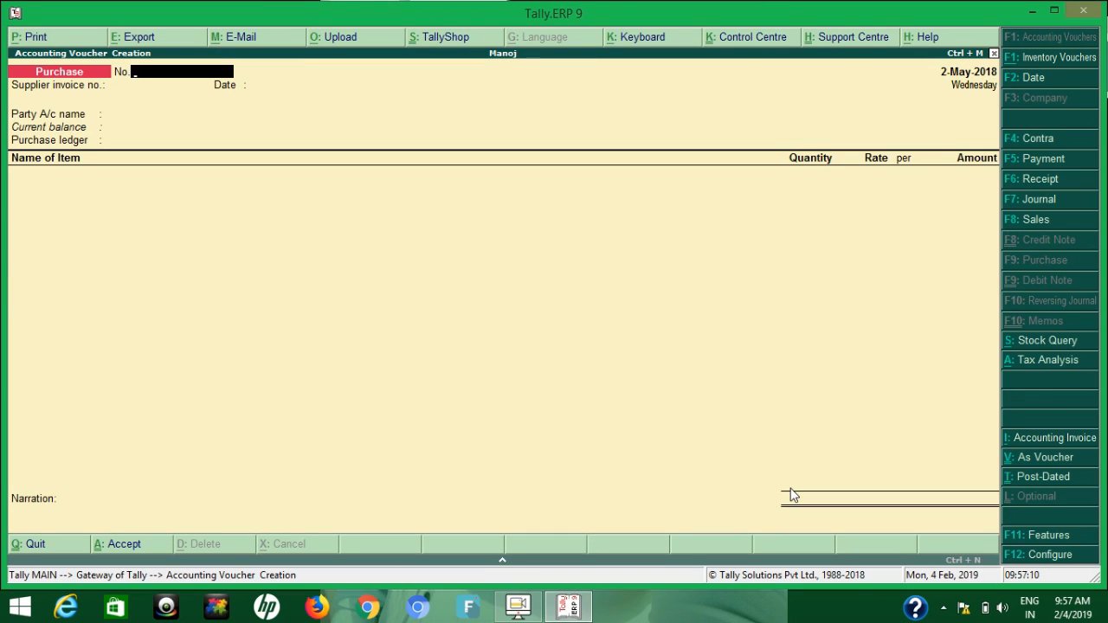
pyautogui.press('Escape')
pyautogui.press('Return')
# Open the Purchase voucher type for alteration from Accounts Info
pyautogui.press('a')
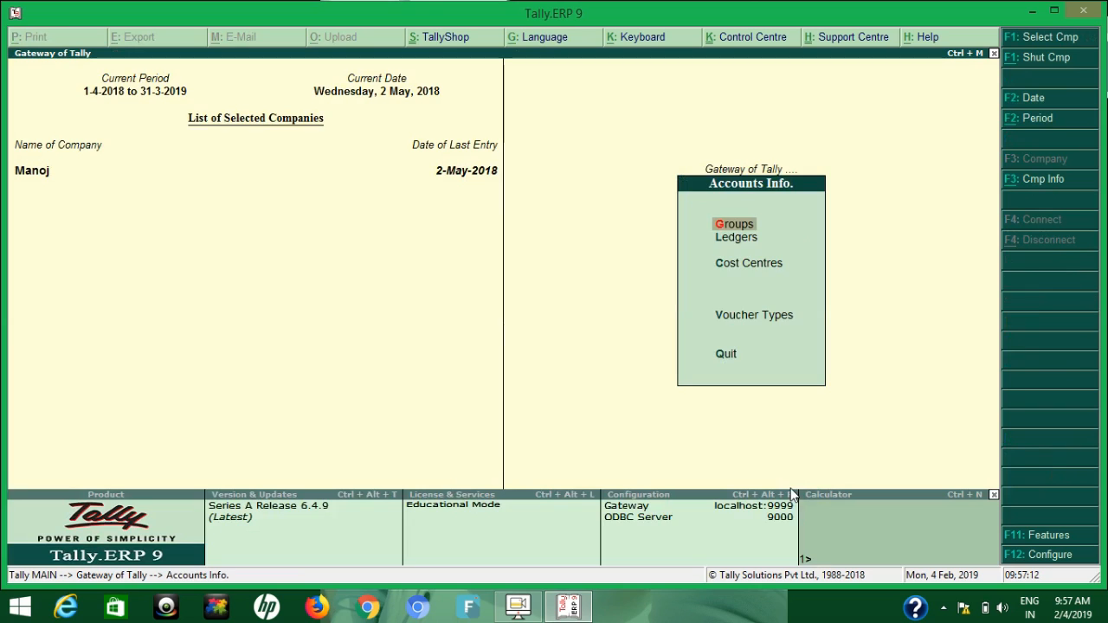
pyautogui.press('Down')
pyautogui.press('Return')
pyautogui.press('Escape')
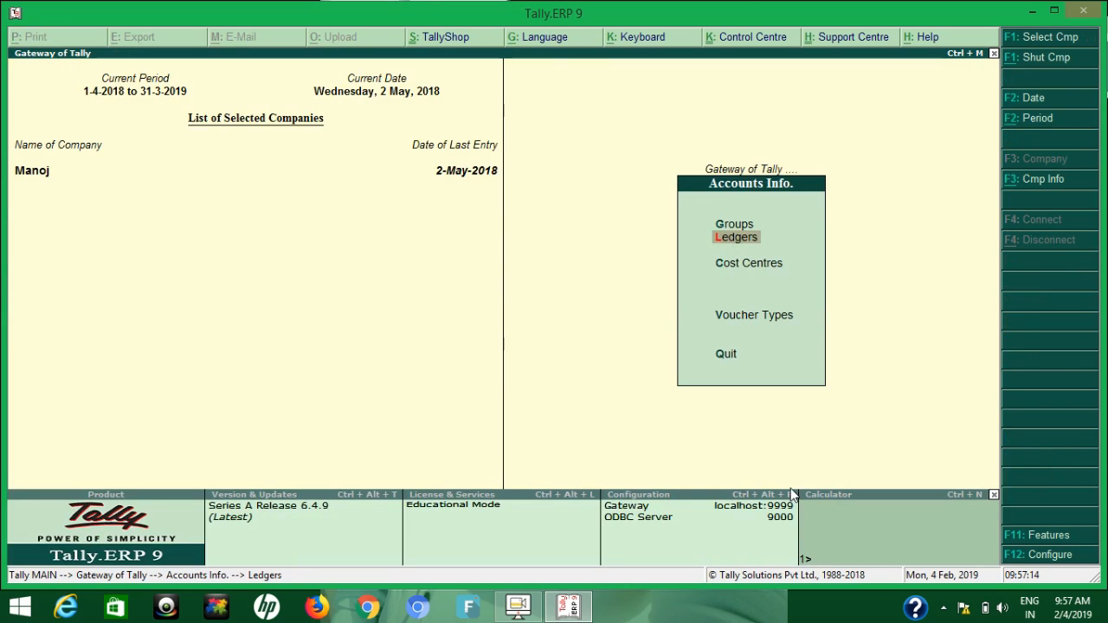
pyautogui.press('Down')
pyautogui.press('Down')
pyautogui.press('Return')
pyautogui.press('Down')
pyautogui.press('Down')
pyautogui.press('Return')
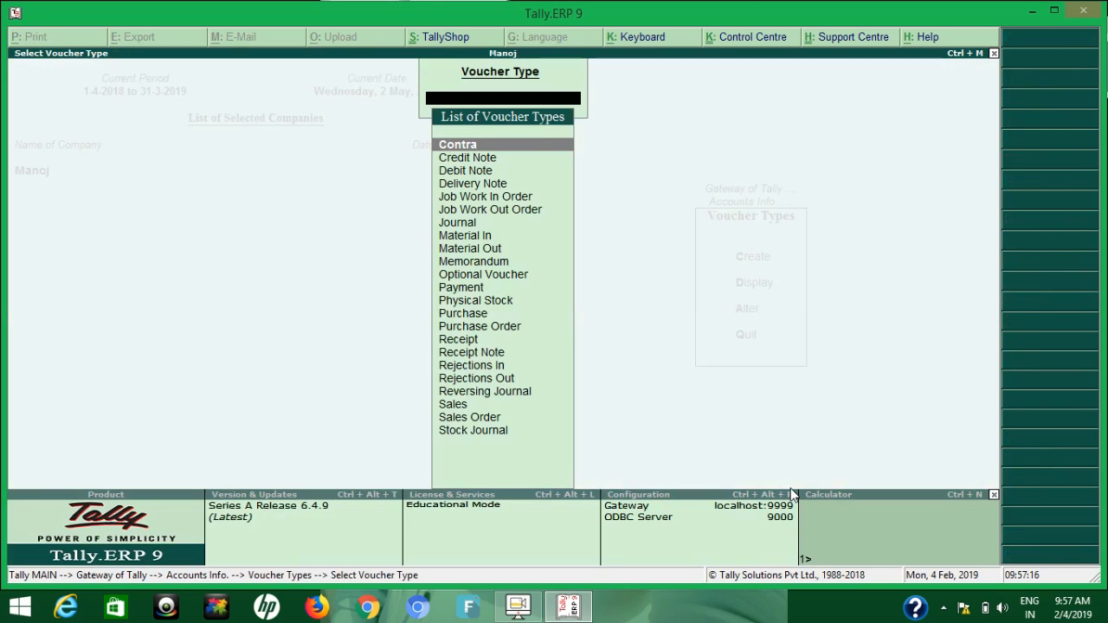
pyautogui.write('Pur')
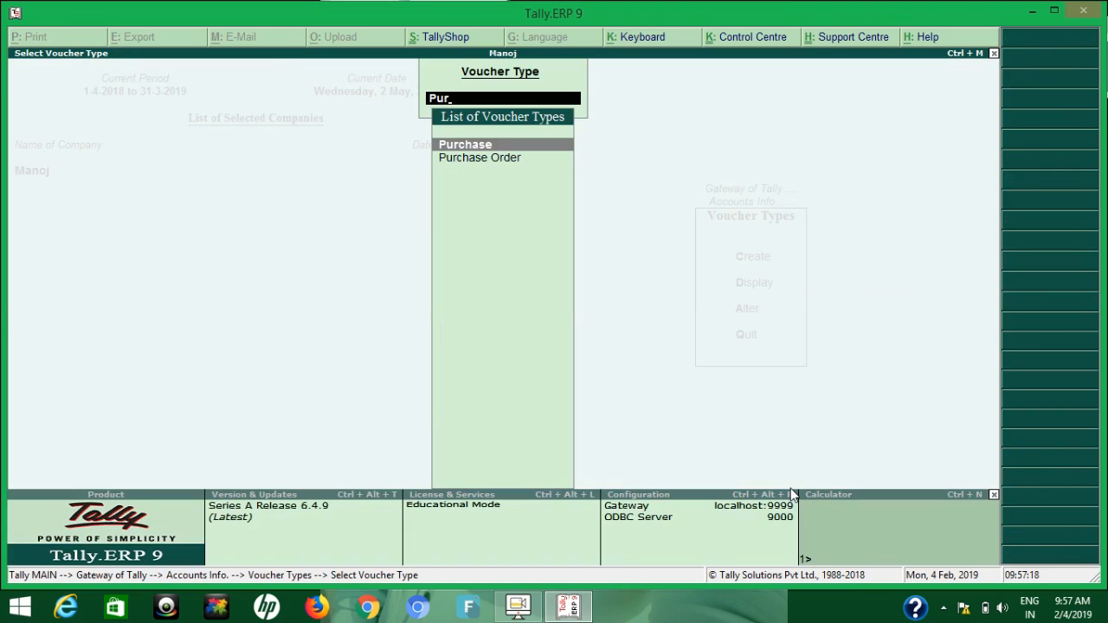
pyautogui.press('Return')
pyautogui.press('Return')
pyautogui.press('Return')
# Set the Purchase voucher type's method of voucher numbering to Automatic and save it
pyautogui.press('Return')
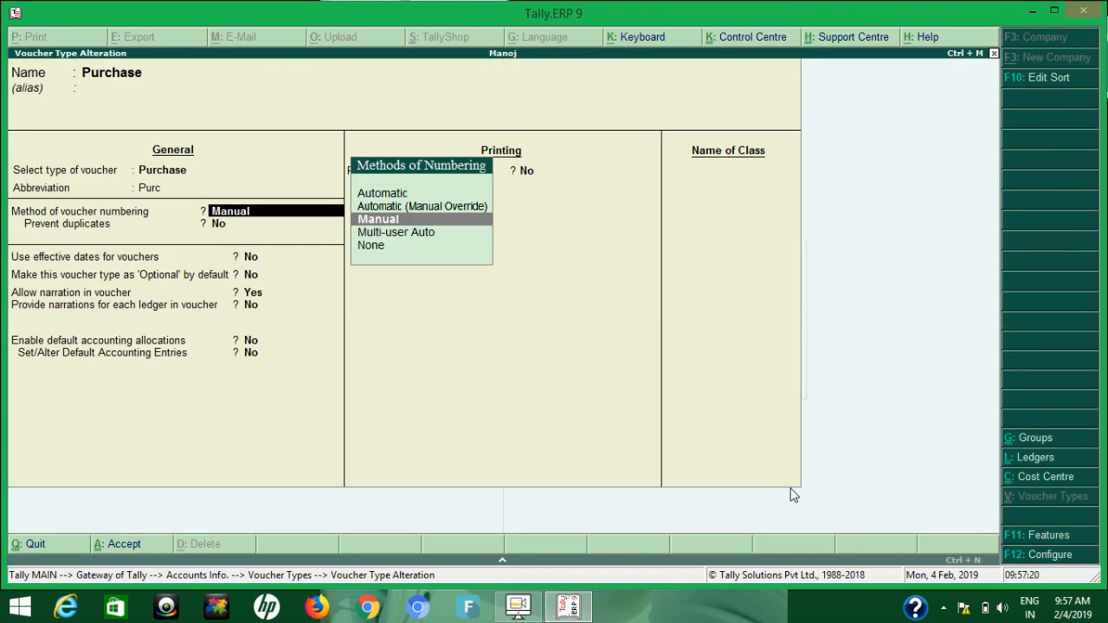
pyautogui.press('Up')
pyautogui.press('Up')
pyautogui.press('Return')
pyautogui.press('Return')
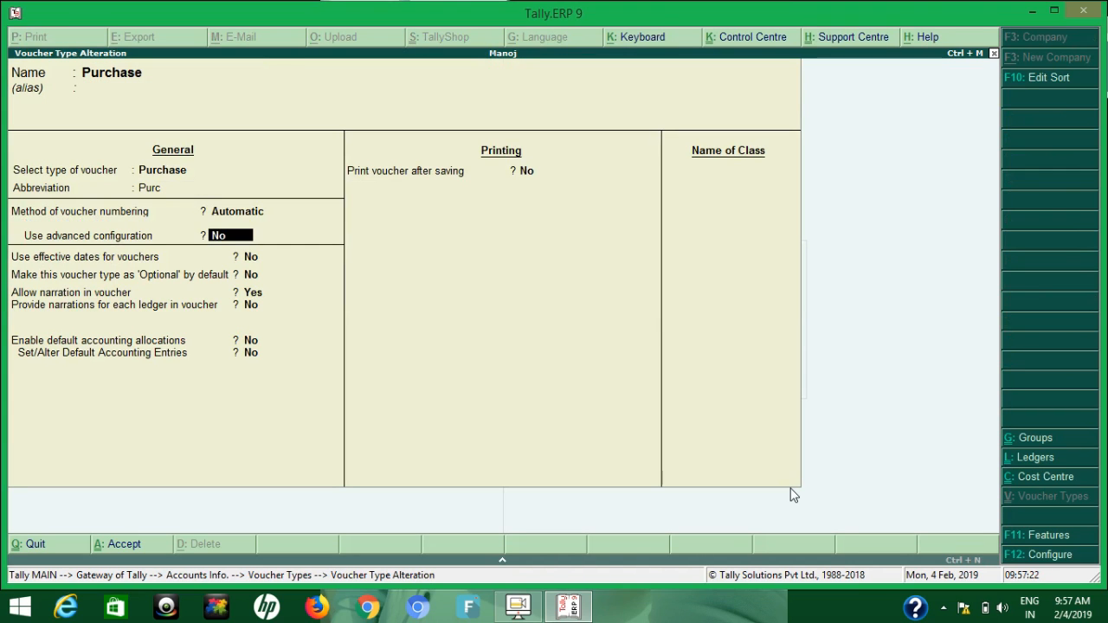
pyautogui.hotkey('ctrl', 'a')
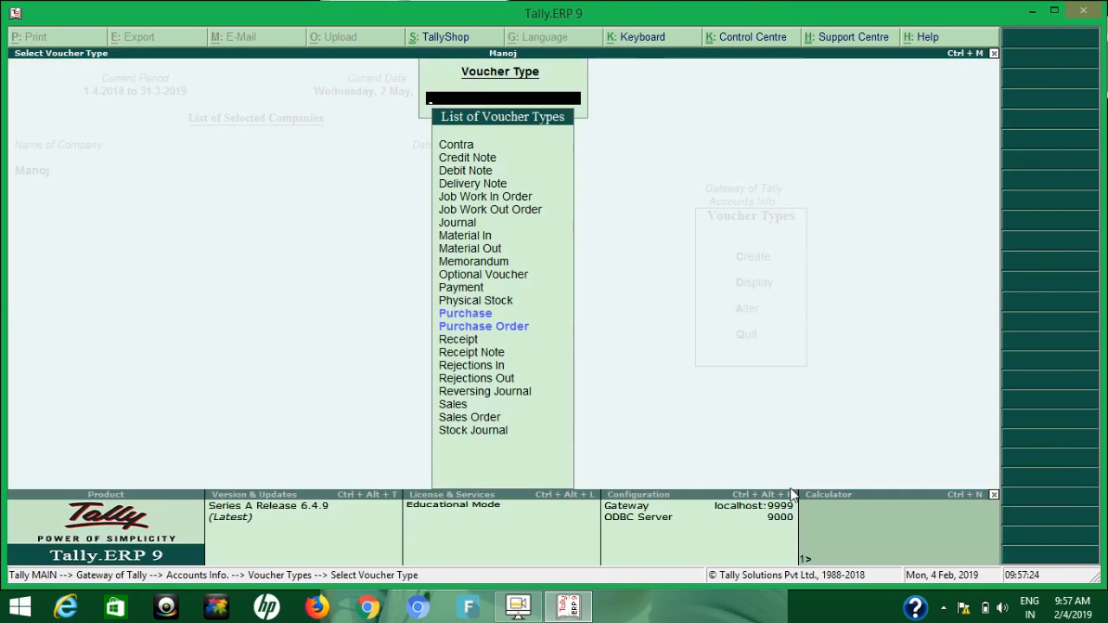
# Leave the voucher types and start a new purchase voucher with supplier invoice number 1 dated 1-May-2018
pyautogui.press('Escape')
pyautogui.press('Escape')
pyautogui.press('v')
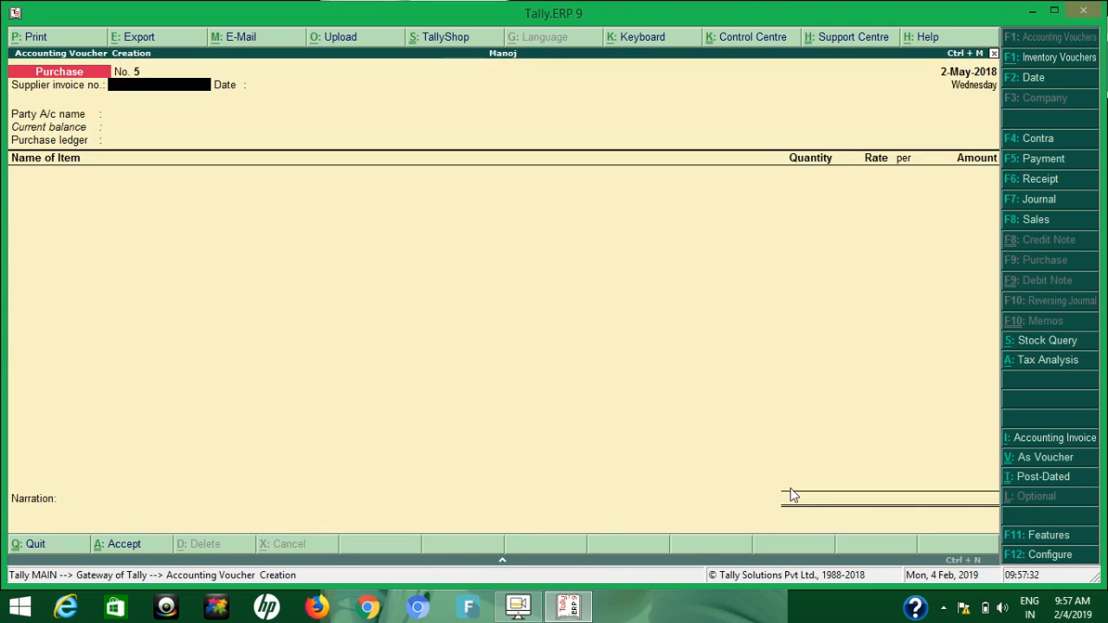
pyautogui.write('1')
pyautogui.press('Return')
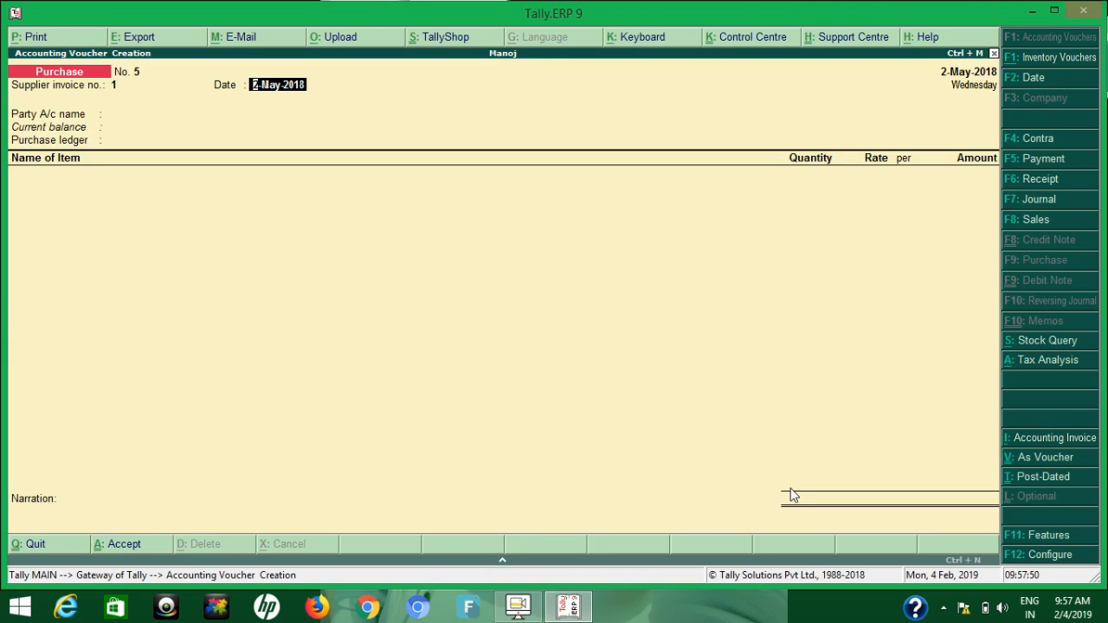
pyautogui.press('Return')
pyautogui.press('BackSpace')
pyautogui.write('1-')
pyautogui.press('Return')
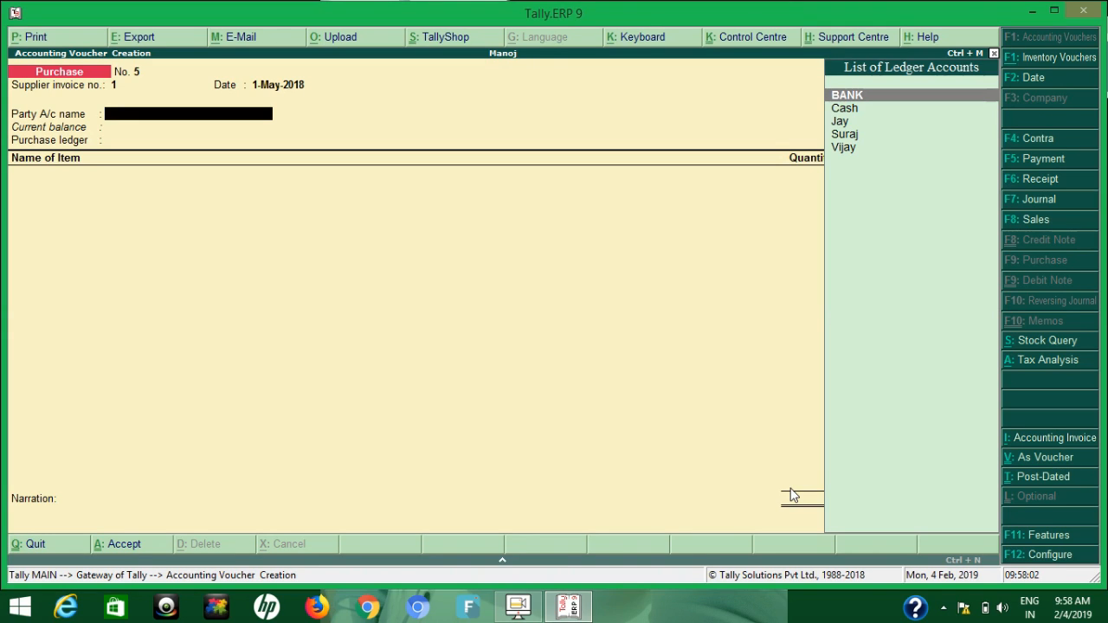
# Set the party account to the Delhi supplier's ledger, accept the party details and use Puchase as the purchase ledger
pyautogui.press('Down')
pyautogui.press('Down')
pyautogui.press('Down')
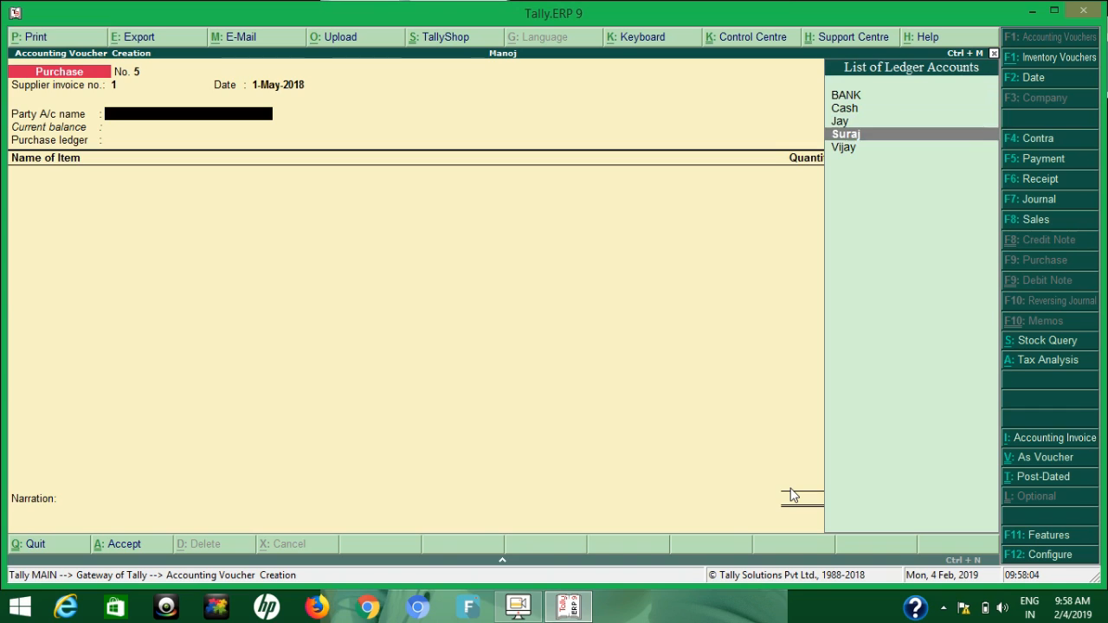
pyautogui.press('Down')
pyautogui.press('Return')
pyautogui.press('Return')
pyautogui.press('Return')
pyautogui.press('Return')
pyautogui.press('Return')
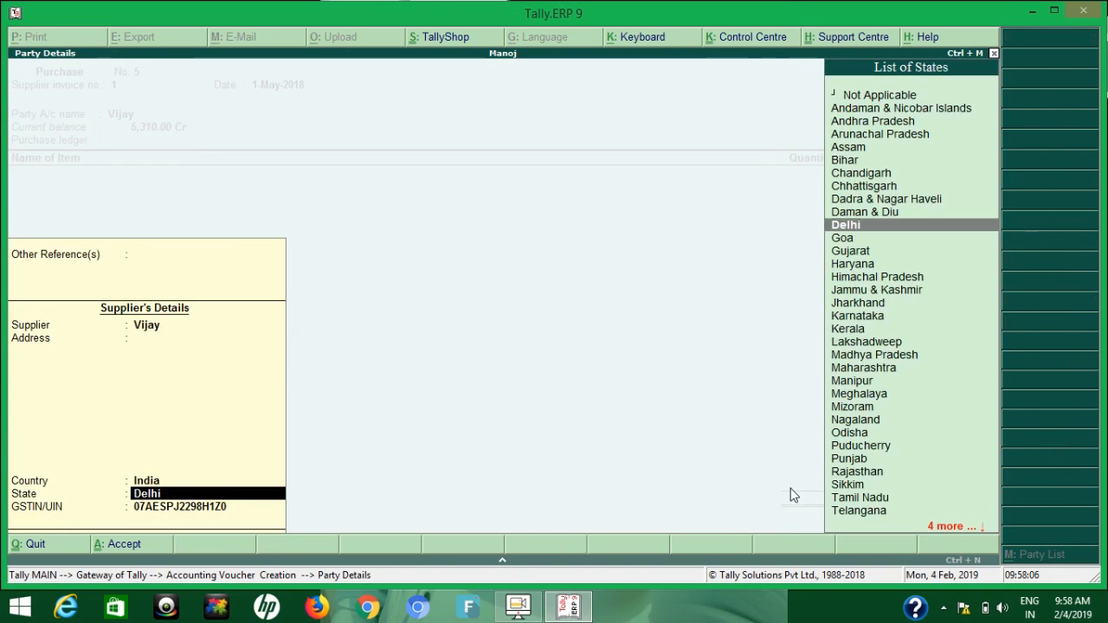
pyautogui.press('Return')
pyautogui.press('Return')
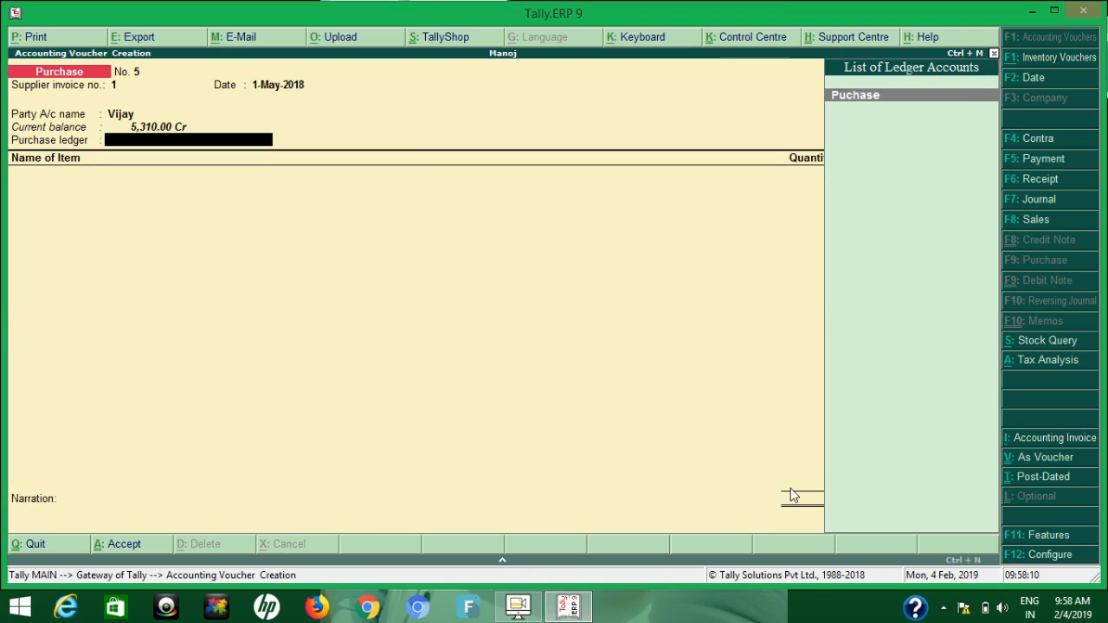
pyautogui.press('Return')
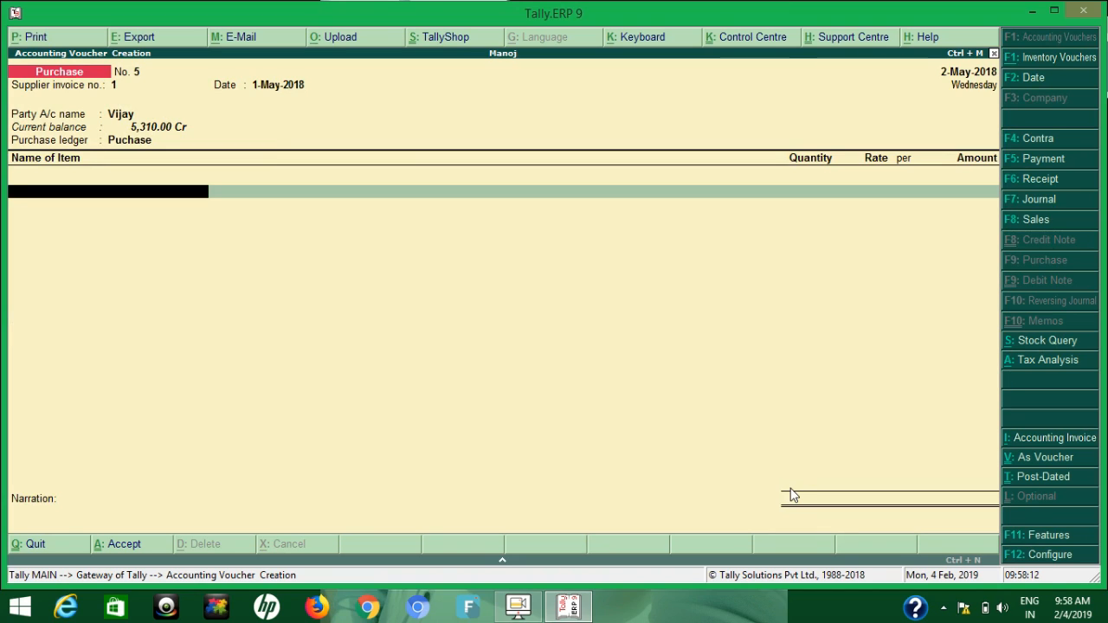
# Add 10 pcs of the stock item Pen at a rate of 100.00 from Main Location
pyautogui.write('Pen')
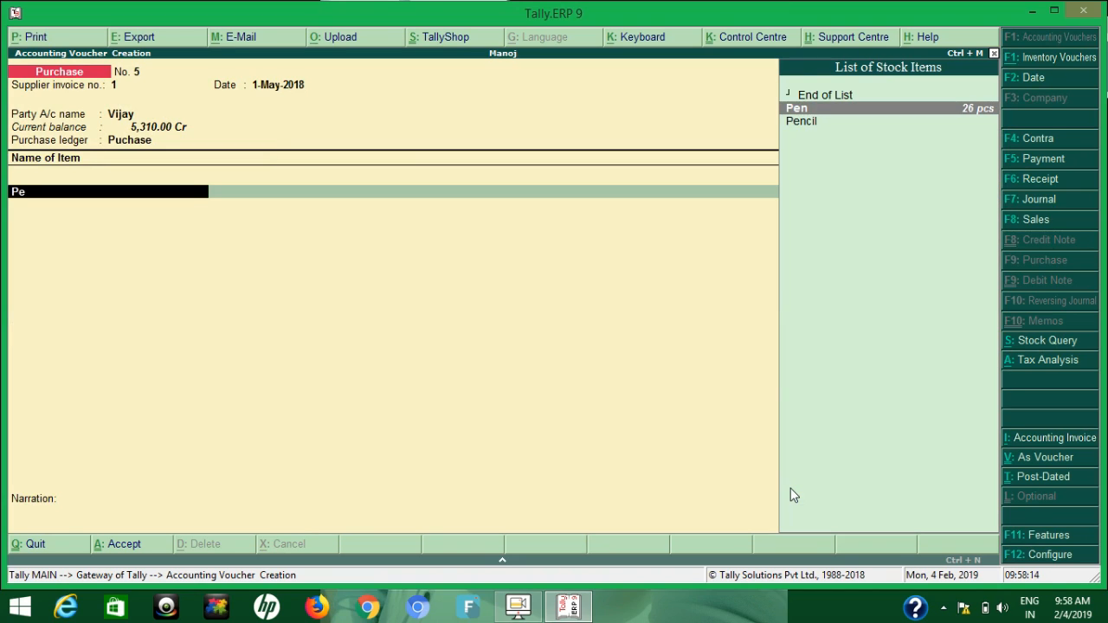
pyautogui.press('Return')
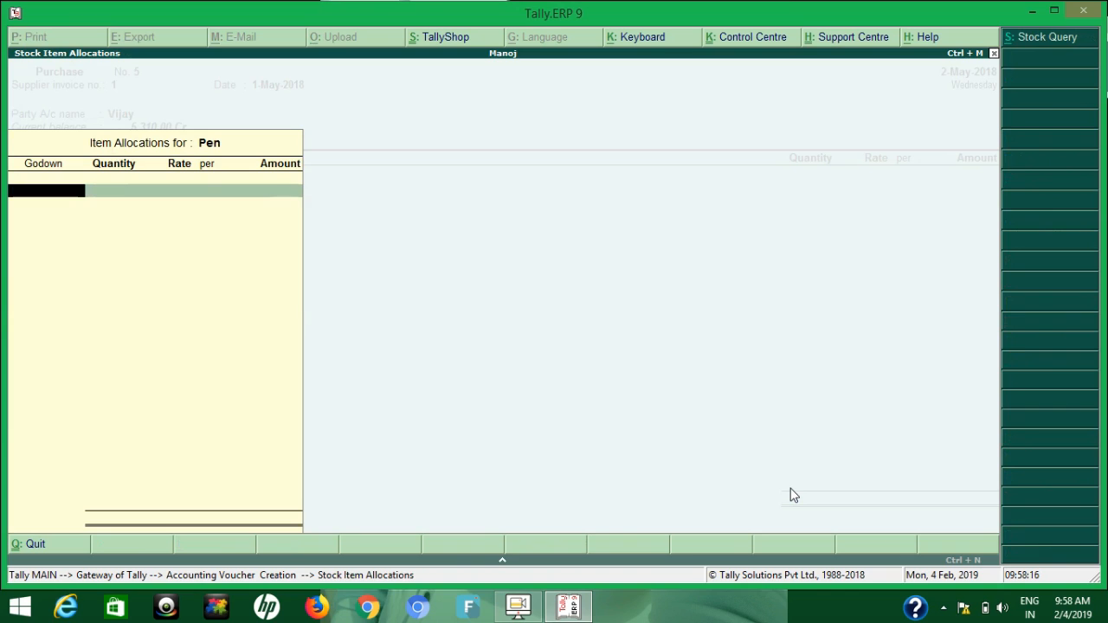
pyautogui.press('Return')
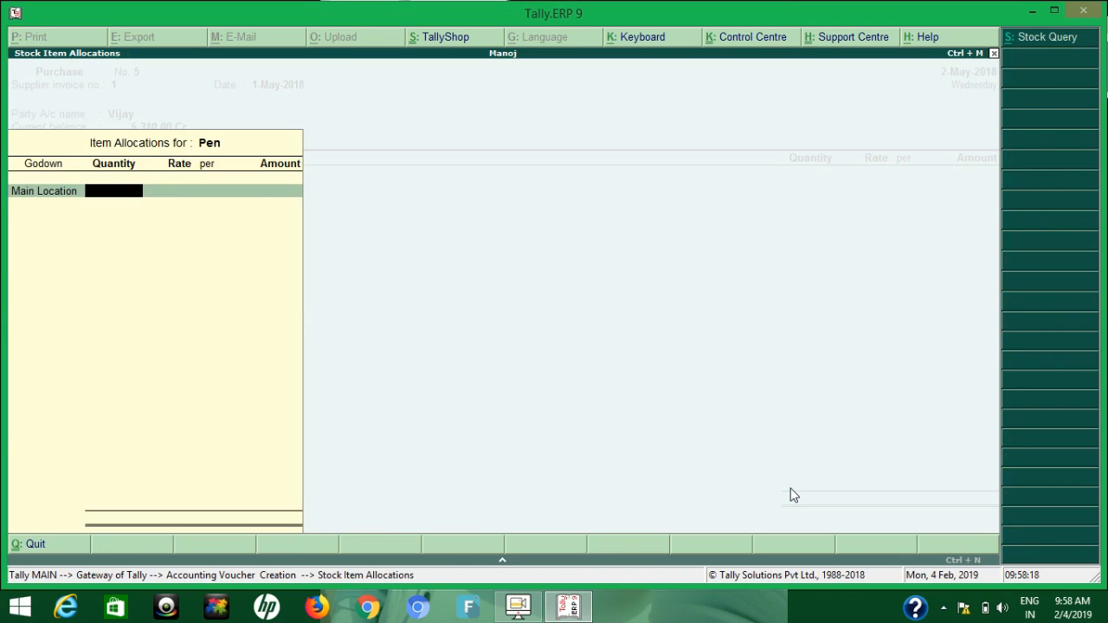
pyautogui.write('10')
pyautogui.press('Return')
pyautogui.press('Return')
pyautogui.press('Return')
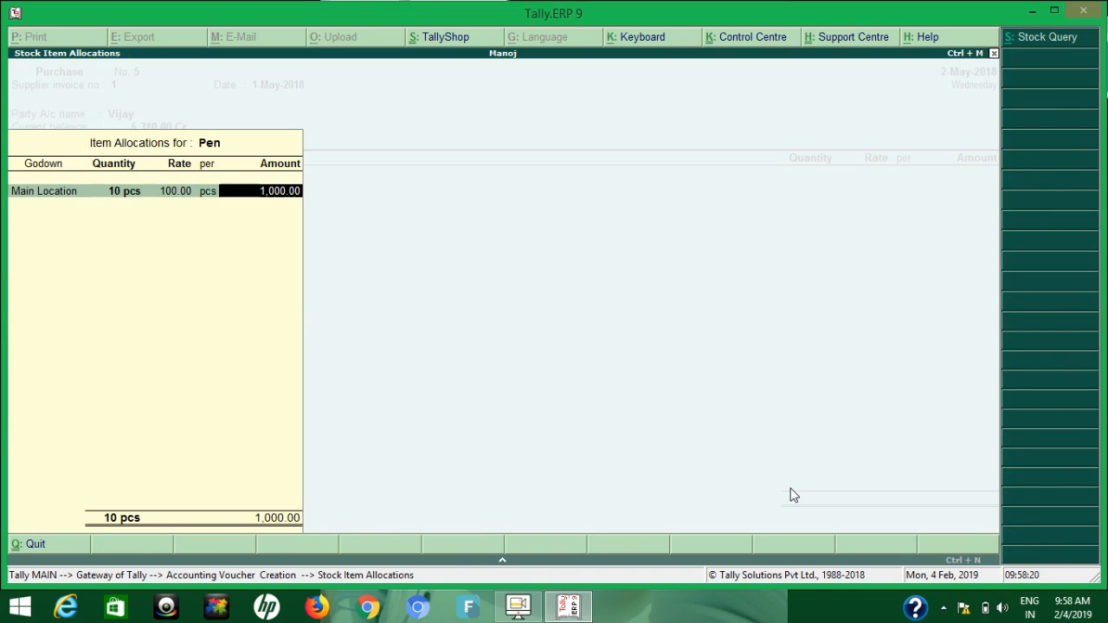
pyautogui.press('Return')
# Add the Igst ledger to the purchase voucher and close the item and ledger list
pyautogui.press('Return')
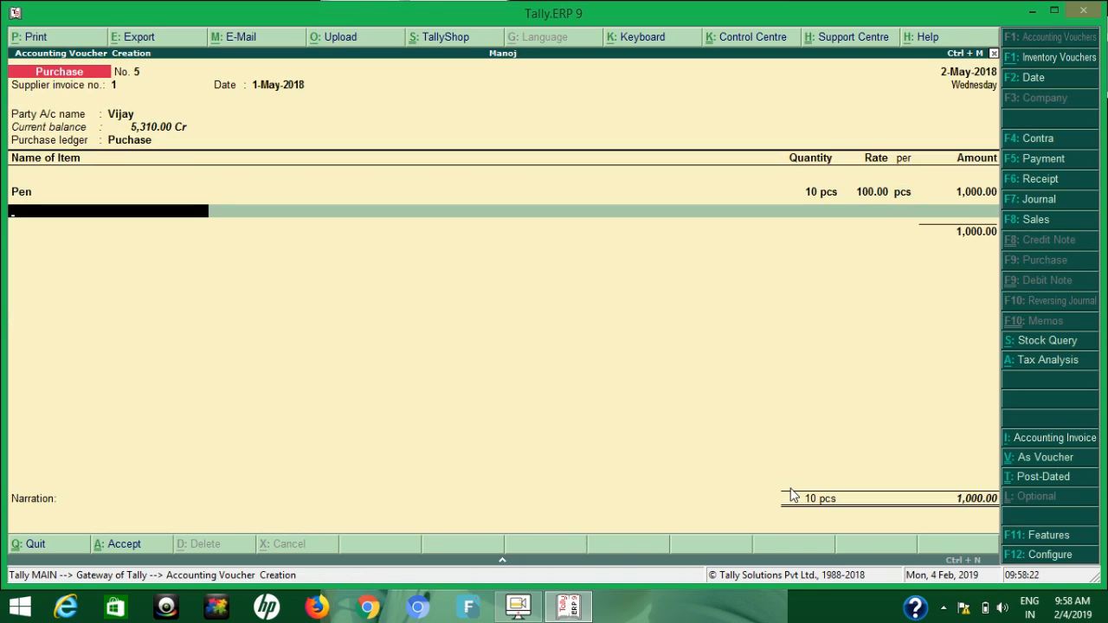
pyautogui.press('Return')
pyautogui.write('Ig')
pyautogui.press('Return')
pyautogui.press('Return')
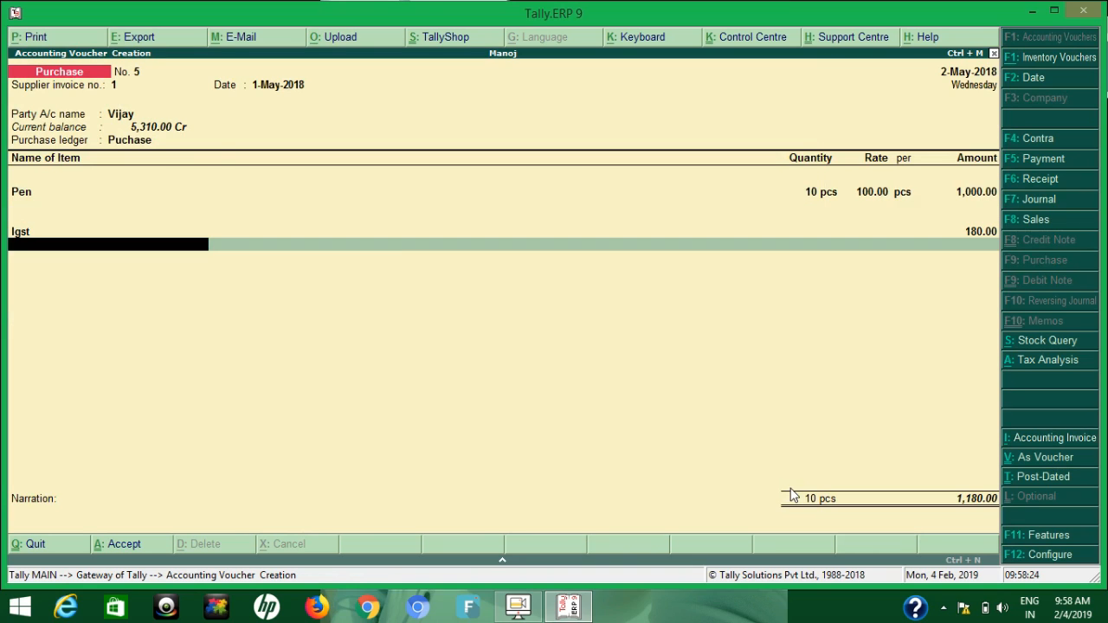
pyautogui.press('Return')
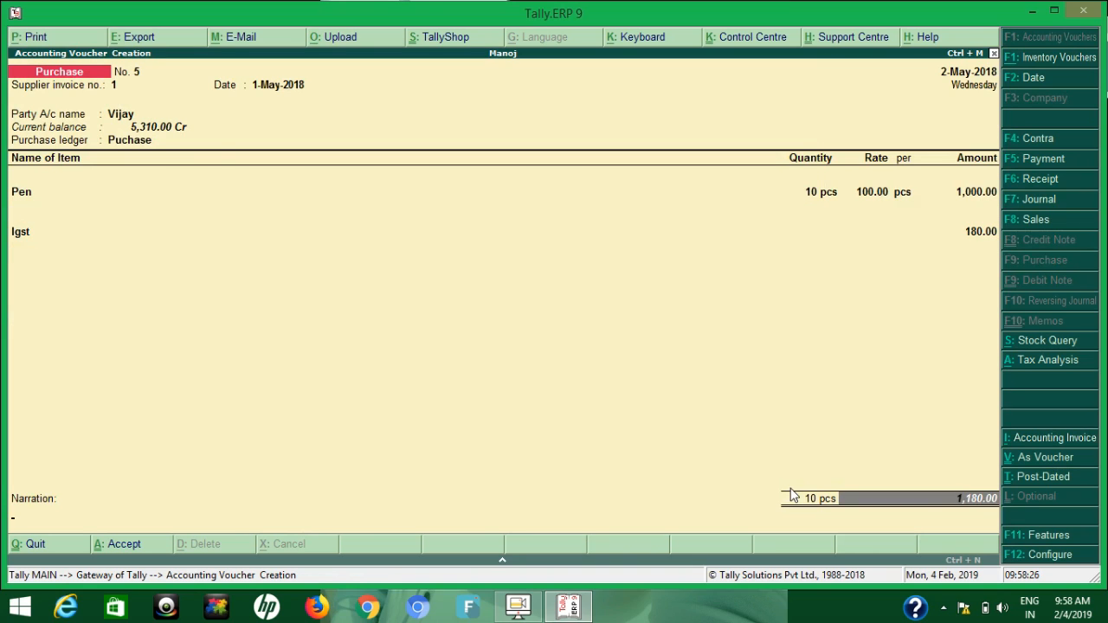
# Enter the narration 11-5 and save the purchase voucher
pyautogui.press('Return')
pyautogui.write('11')
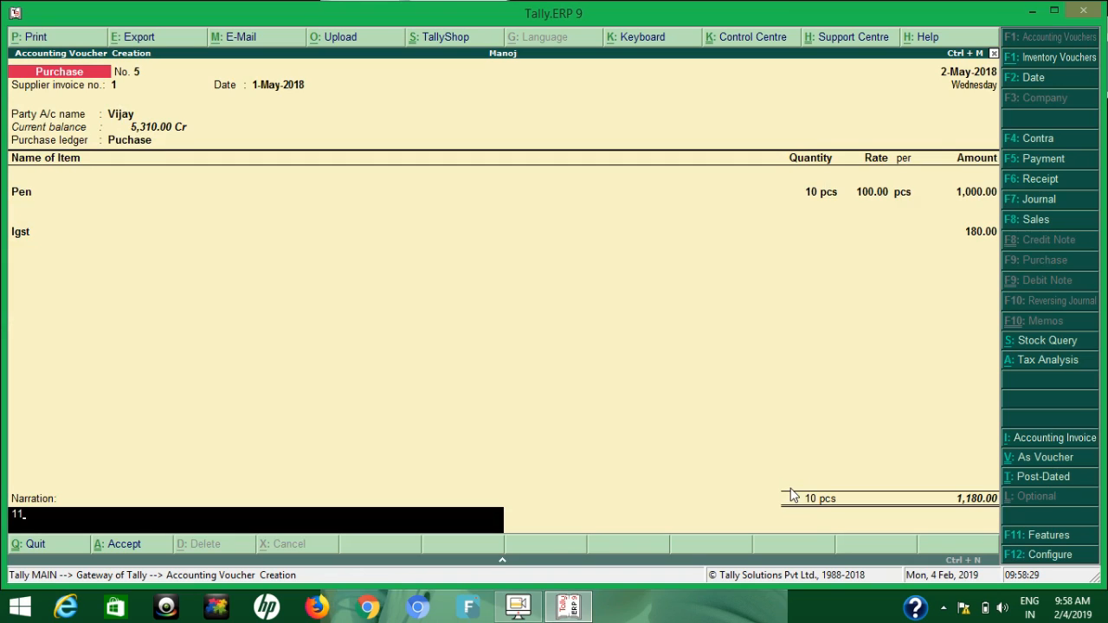
pyautogui.press('BackSpace')
pyautogui.write('-5')
pyautogui.press('Return')
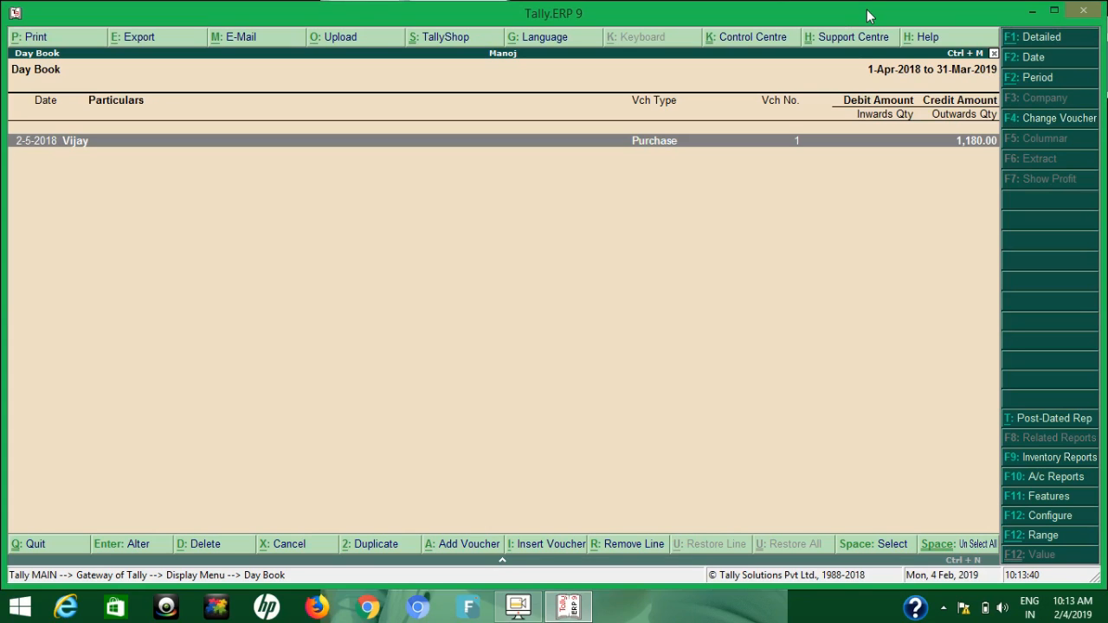
# View the recorded purchase voucher from the Day Book and return to the Gateway of Tally without quitting
pyautogui.press('Return')
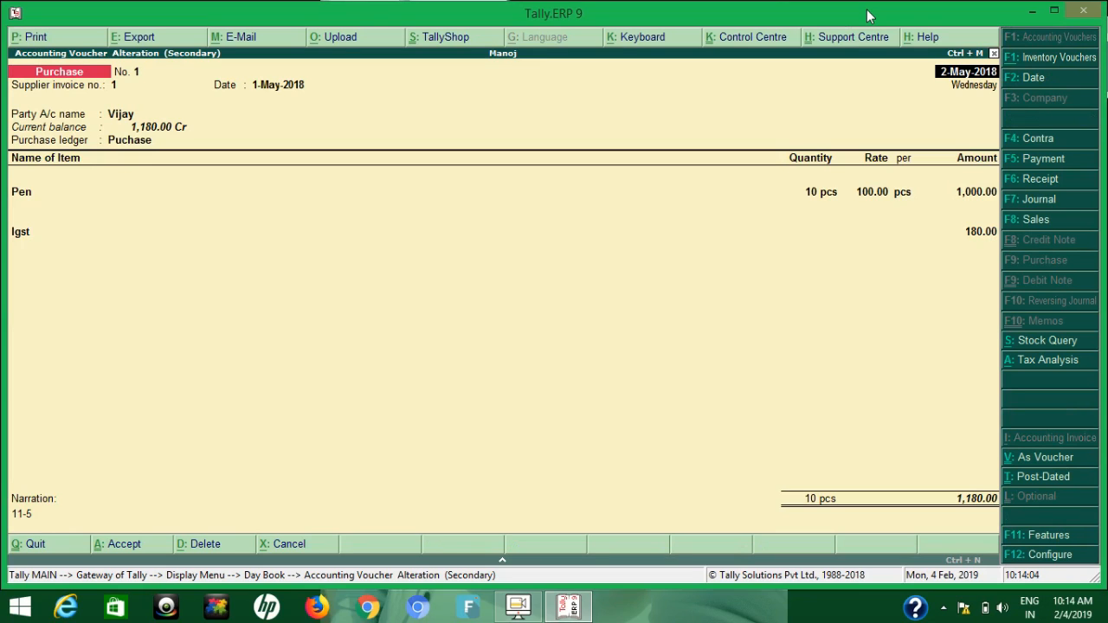
pyautogui.press('Escape')
pyautogui.press('Escape')
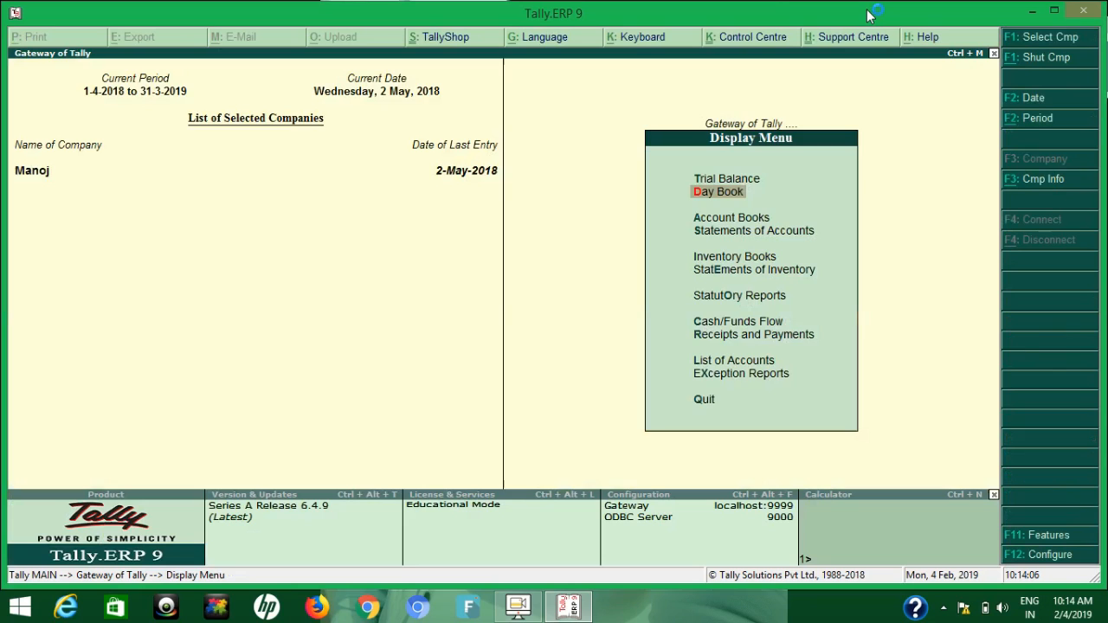
pyautogui.press('Escape')
pyautogui.press('Escape')
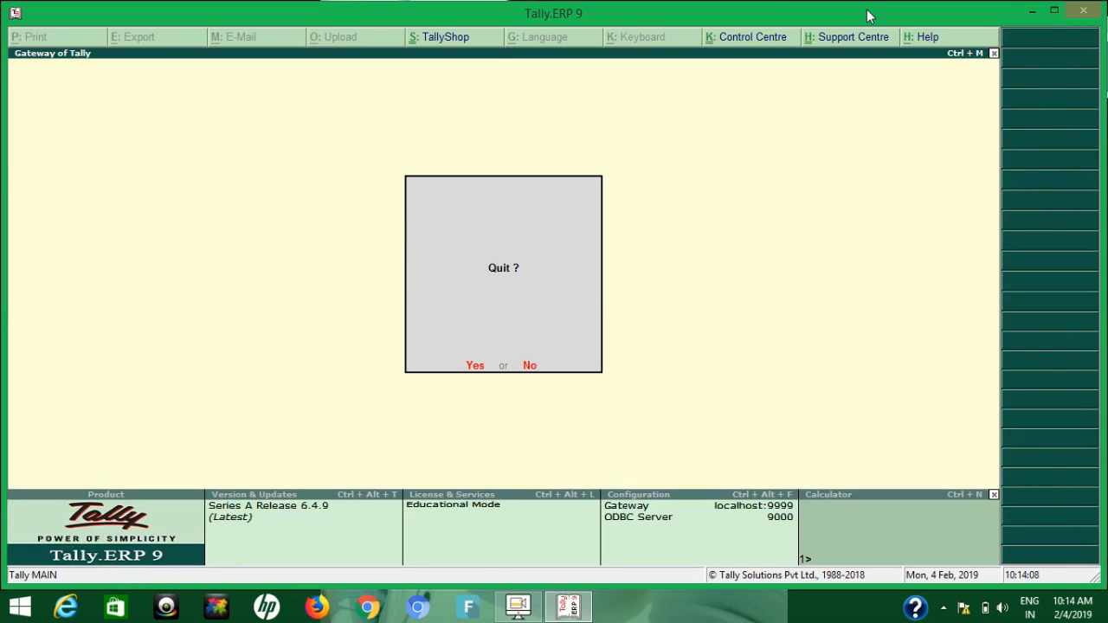
pyautogui.press('n')
# View the Stock Summary and the Profit & Loss A/c reports
pyautogui.press('Return')
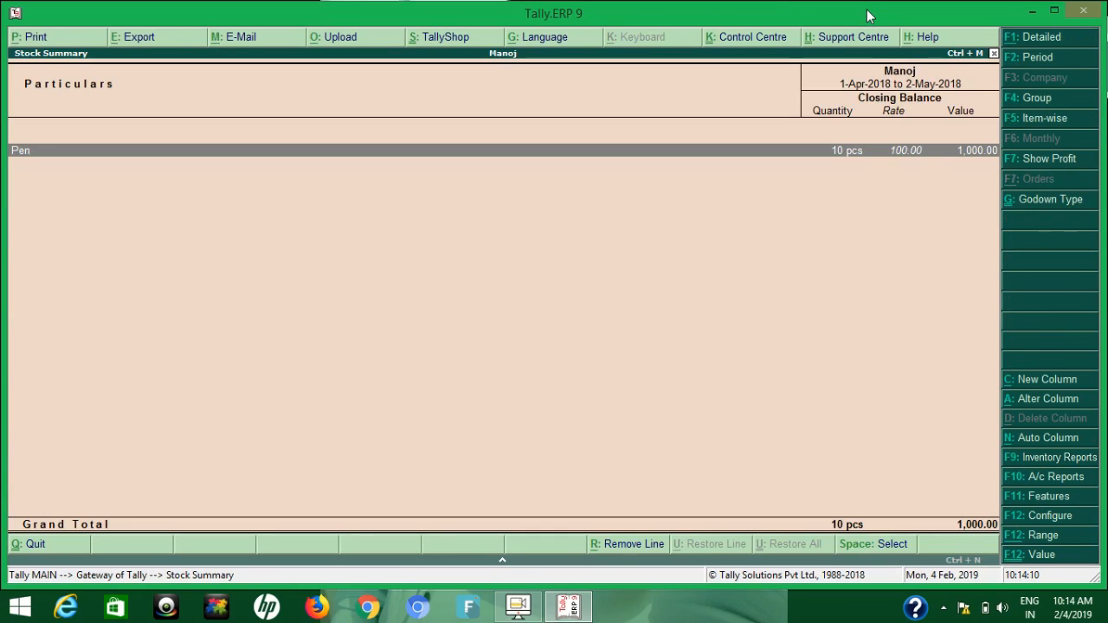
pyautogui.press('Escape')
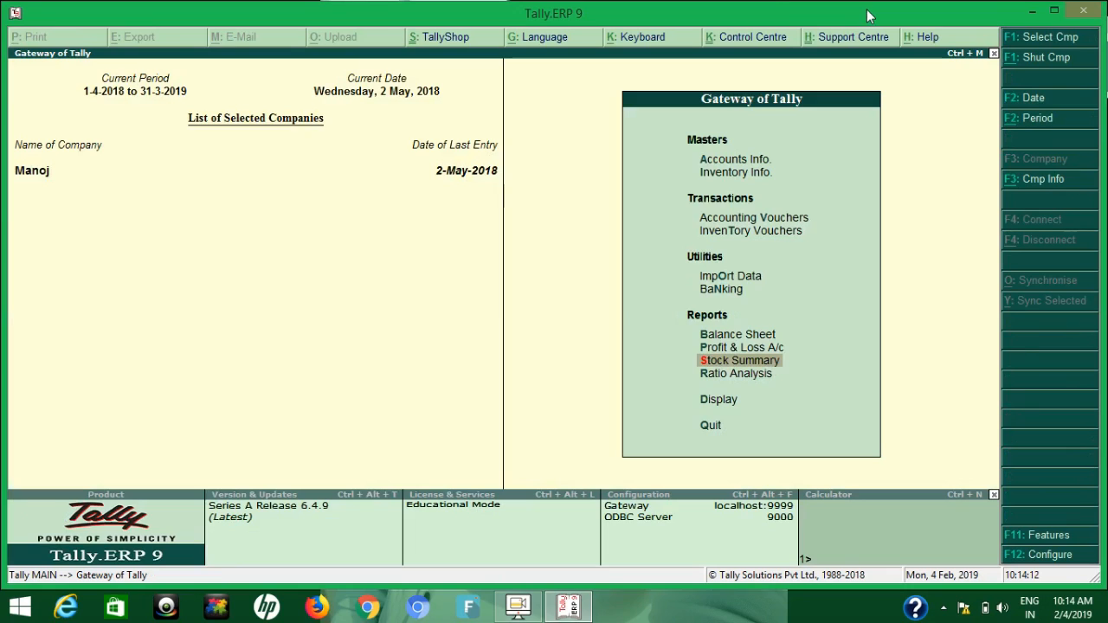
pyautogui.press('Up')
pyautogui.press('Up')
pyautogui.press('Down')
pyautogui.press('Return')
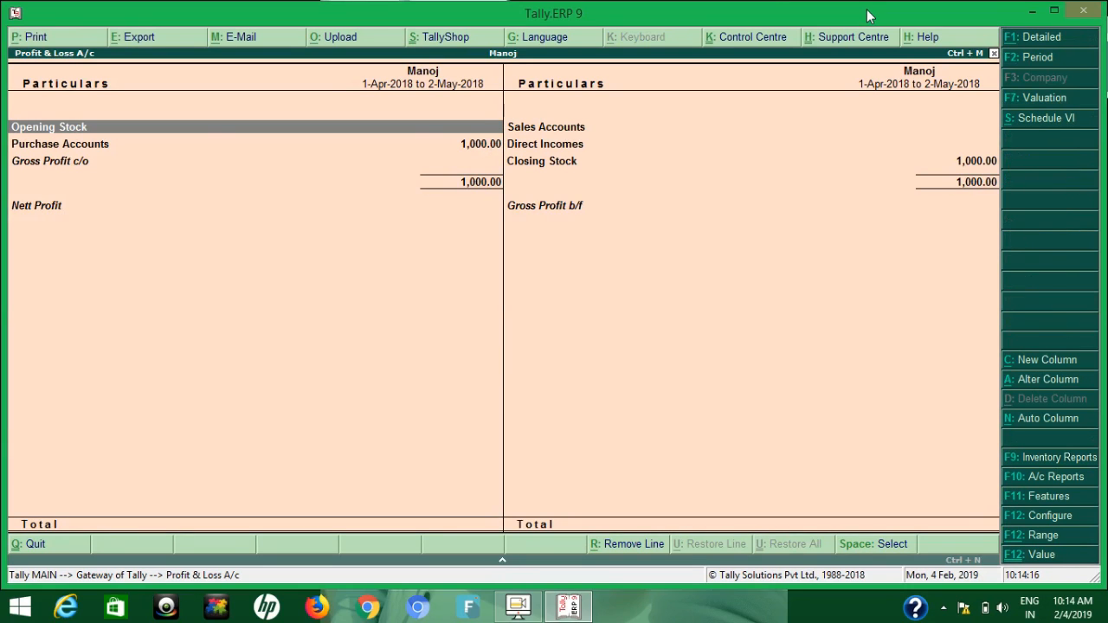
pyautogui.press('Escape')
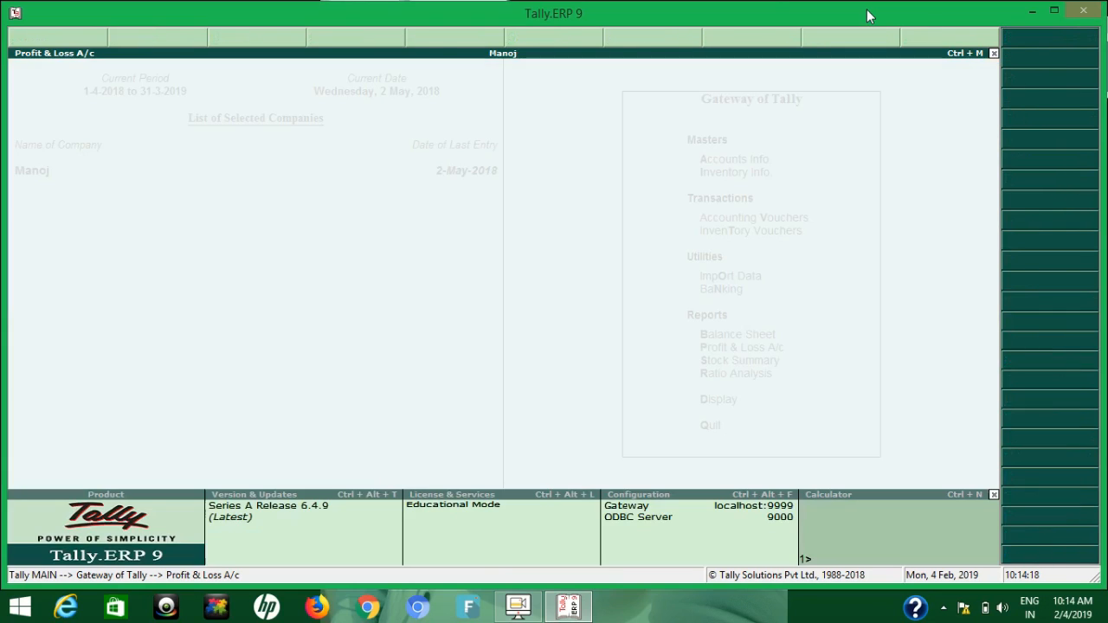
# View the Balance Sheet and its Current Liabilities group summary, and return to the Gateway of Tally
pyautogui.press('Up')
pyautogui.press('Return')
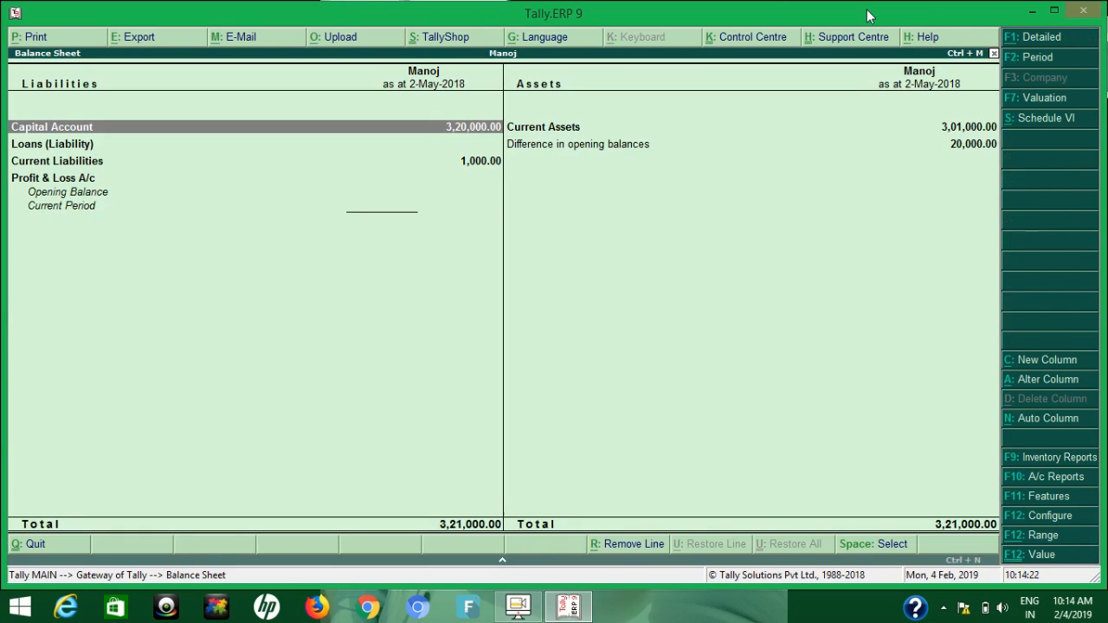
pyautogui.press('Down')
pyautogui.press('Down')
pyautogui.press('Return')
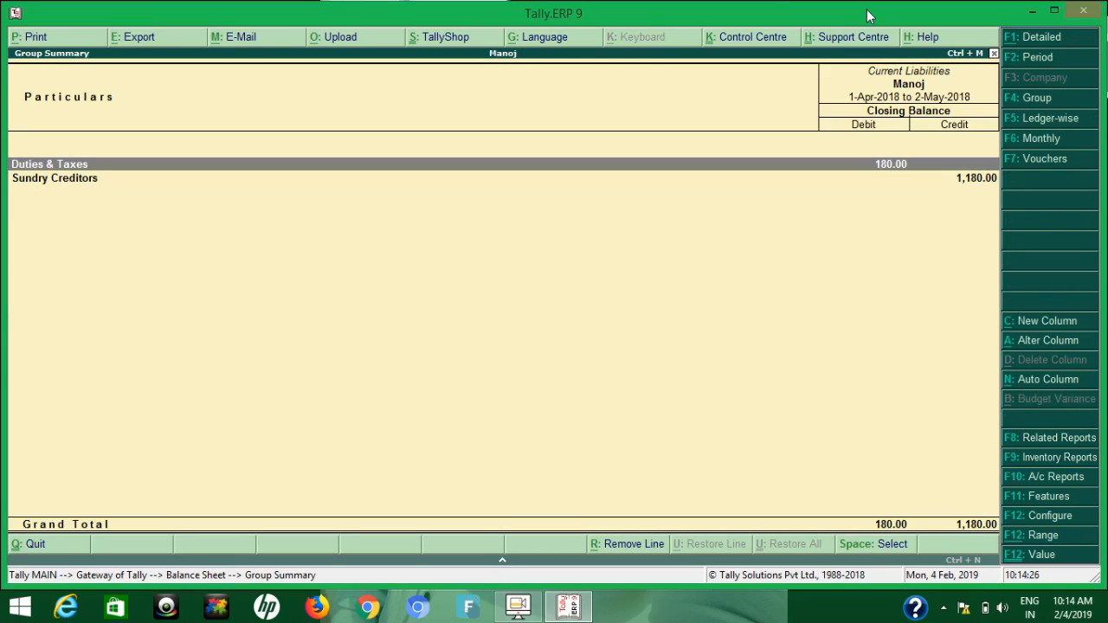
pyautogui.press('Escape')
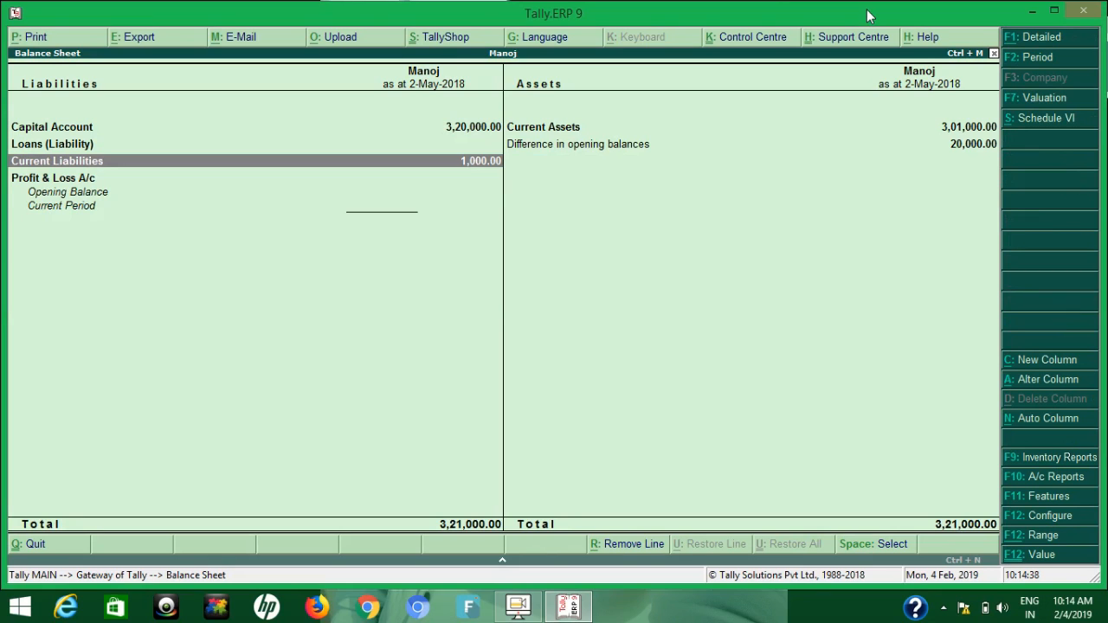
pyautogui.press('Escape')
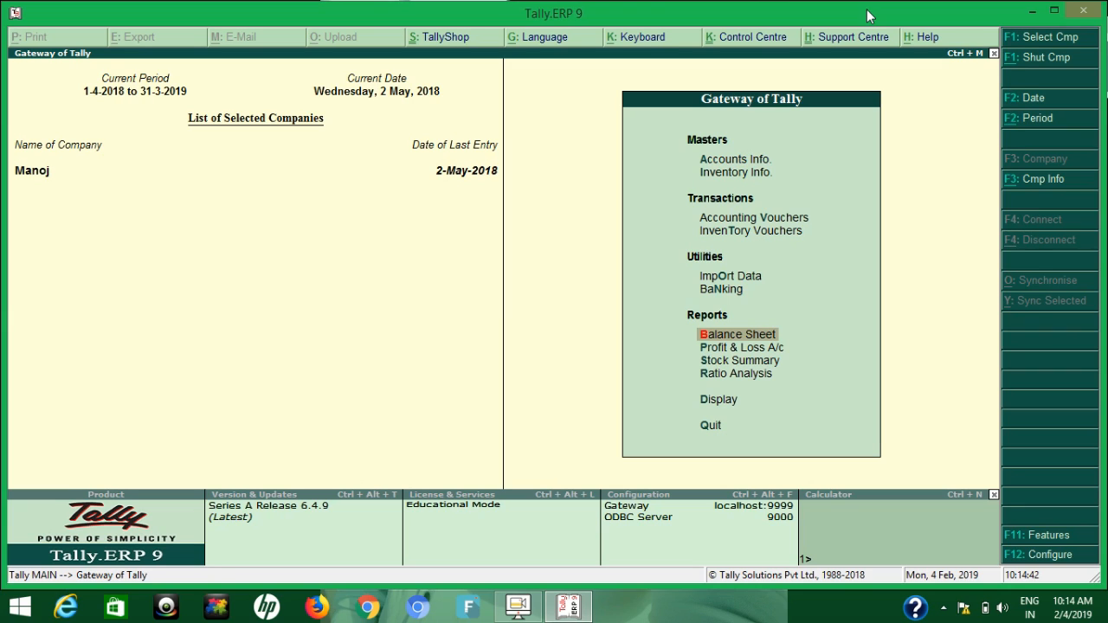
# Open the Day Book and start a range filter for vouchers having a Voucher Type condition
pyautogui.press('d')
pyautogui.press('d')
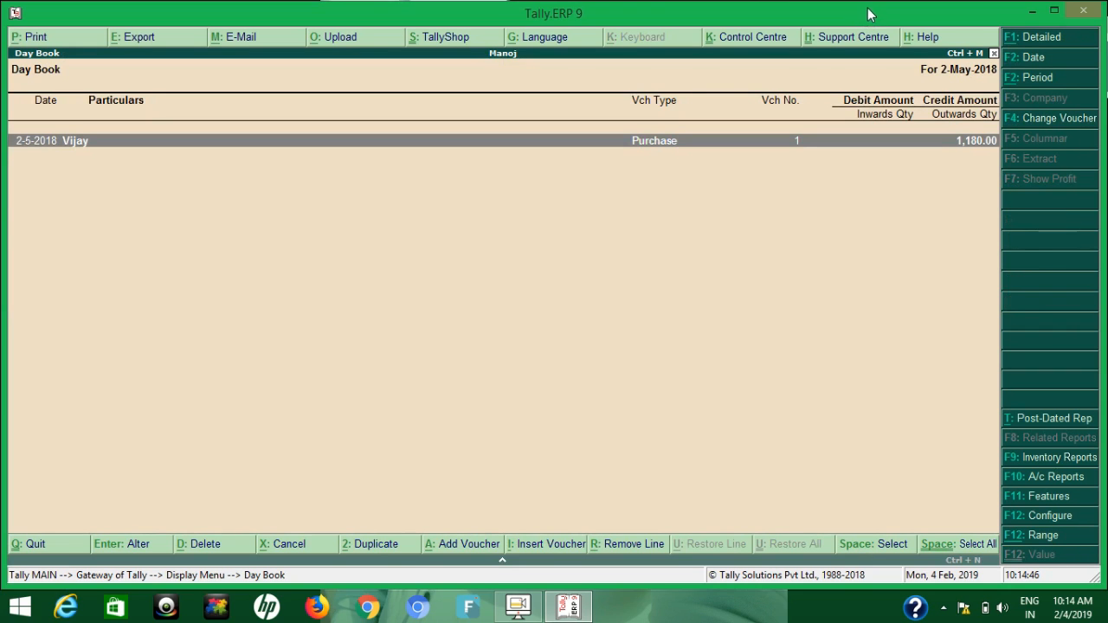
pyautogui.click(1056, 536)
pyautogui.press('Return')
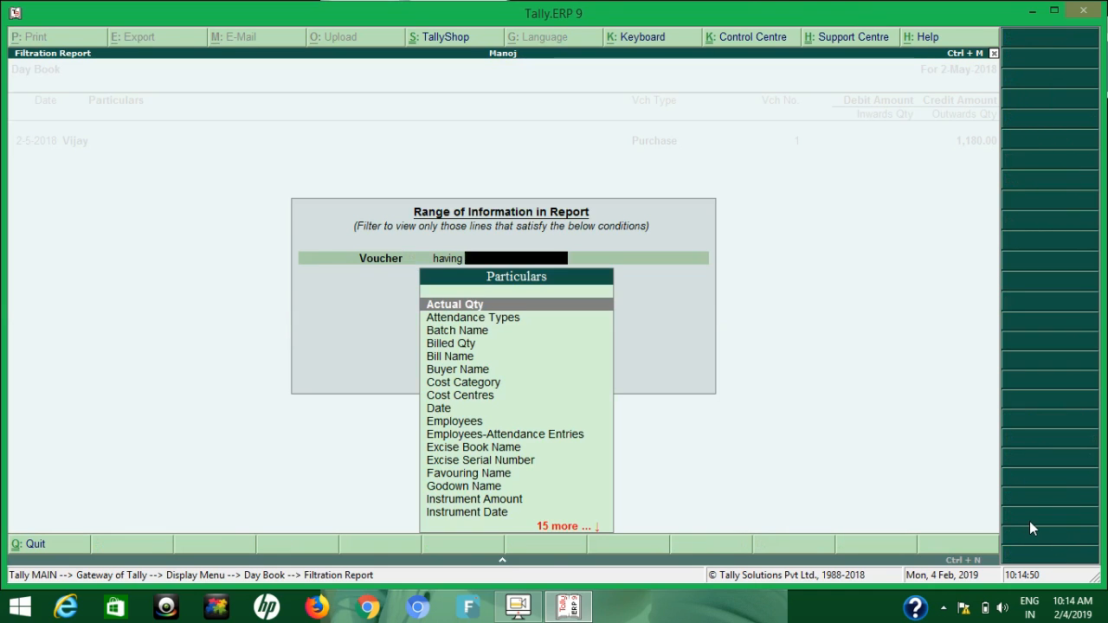
pyautogui.write('v')
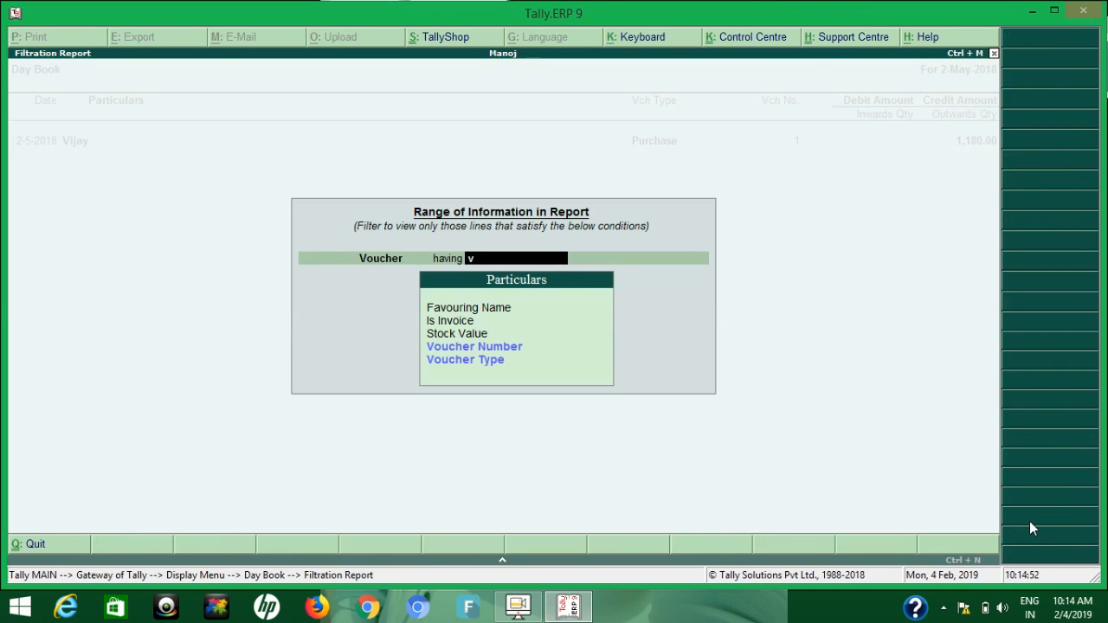
pyautogui.press('Down')
pyautogui.press('Down')
pyautogui.press('Return')
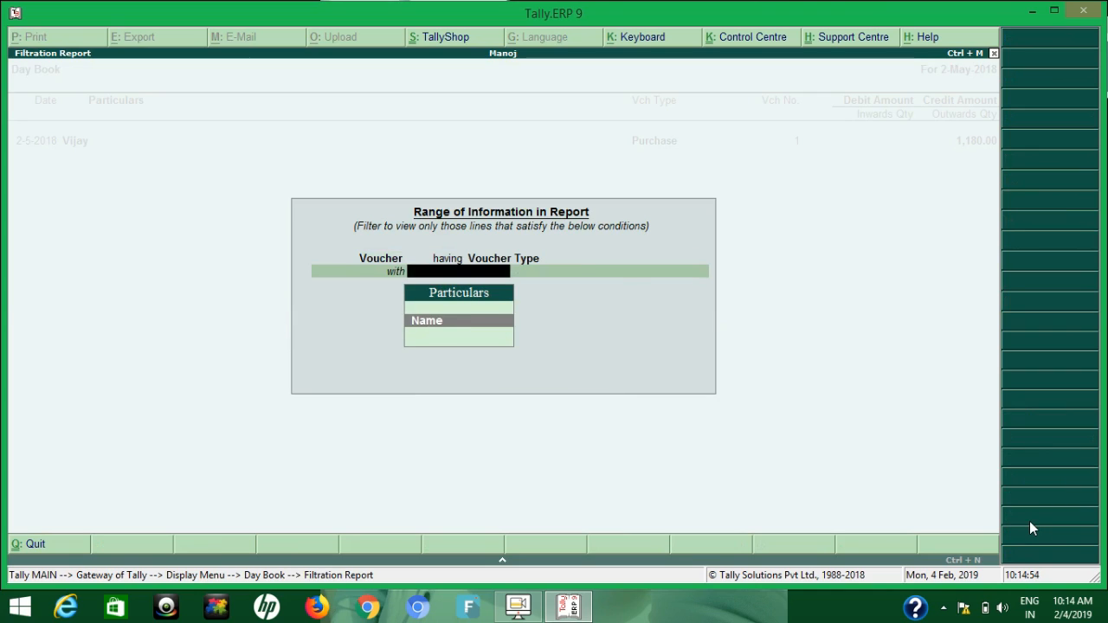
# Set the filter condition to Name containing payment, and leave the filter and the Day Book without applying it
pyautogui.press('Return')
pyautogui.write('co')
pyautogui.press('Return')
pyautogui.write('p')
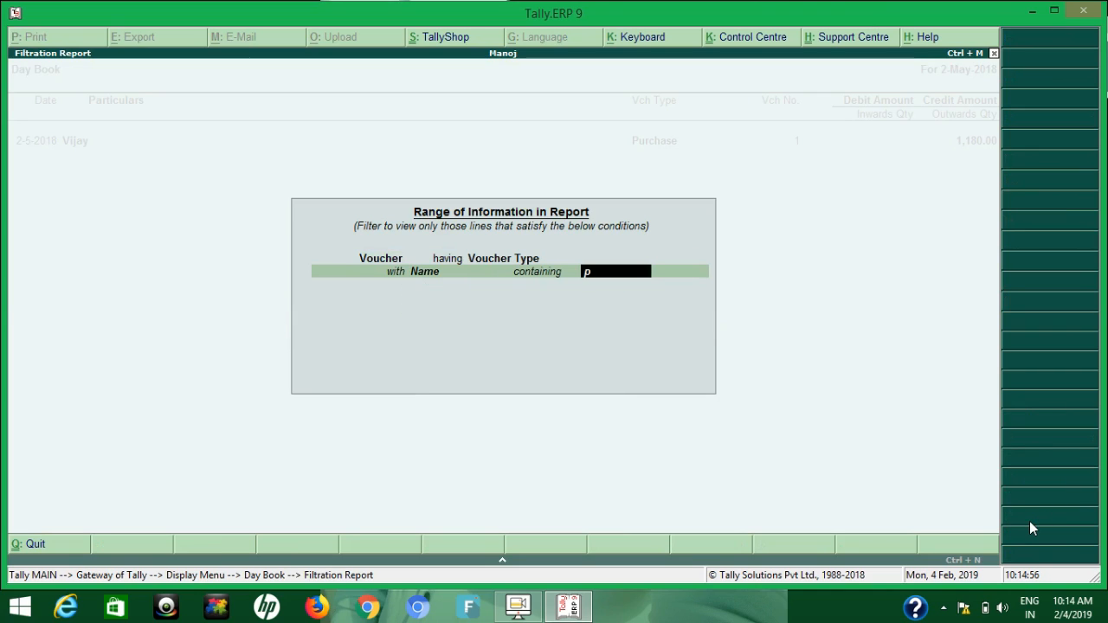
pyautogui.write('ayment')
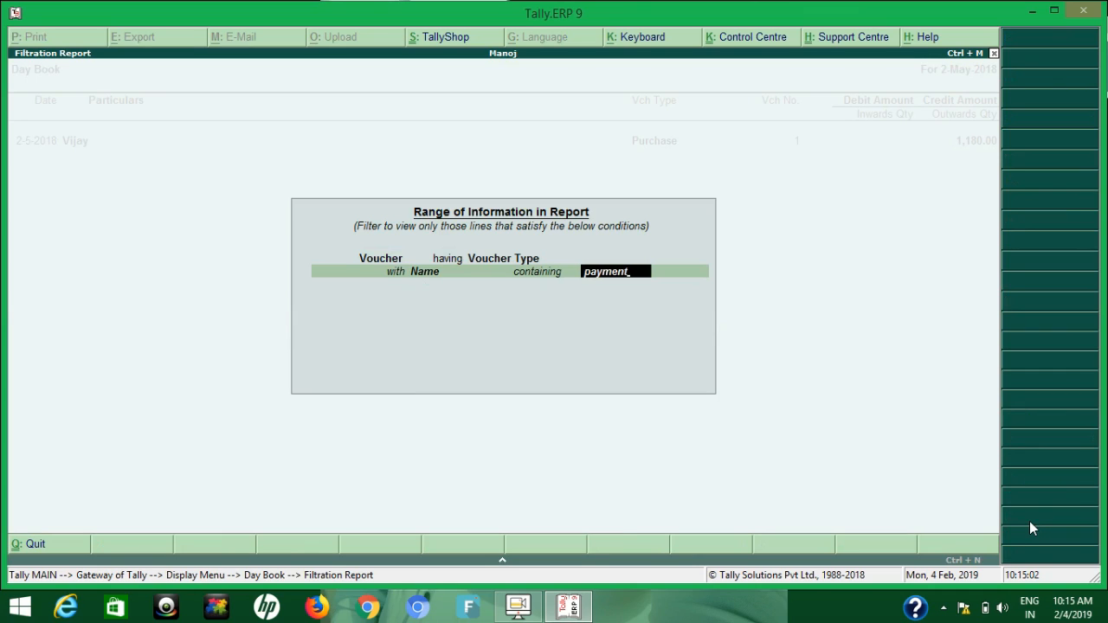
pyautogui.press('Escape')
pyautogui.press('Escape')
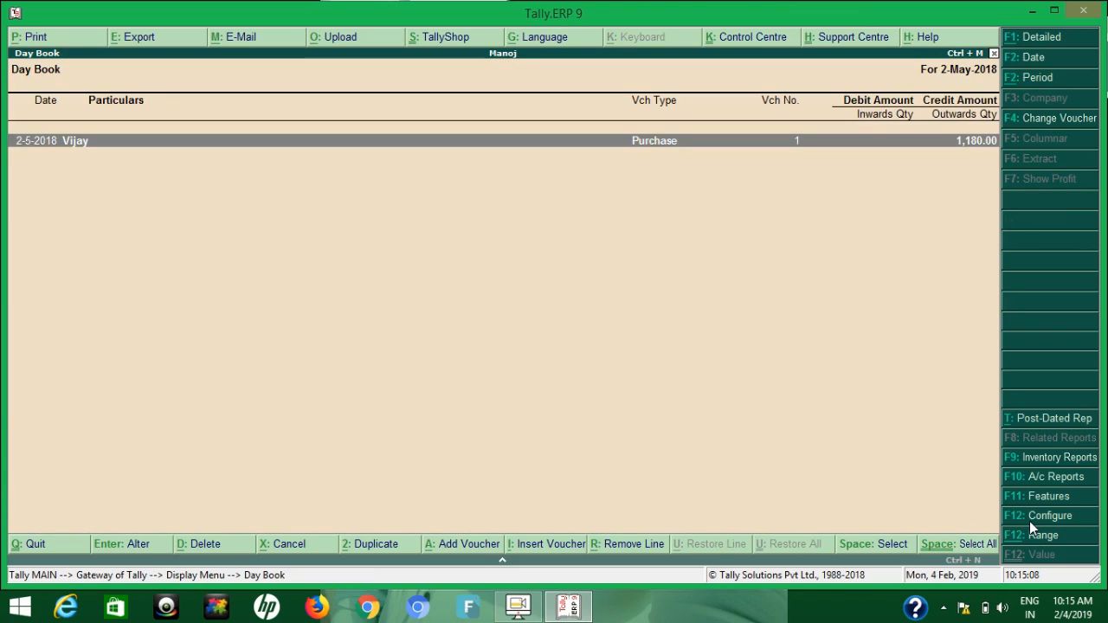
pyautogui.press('Escape')
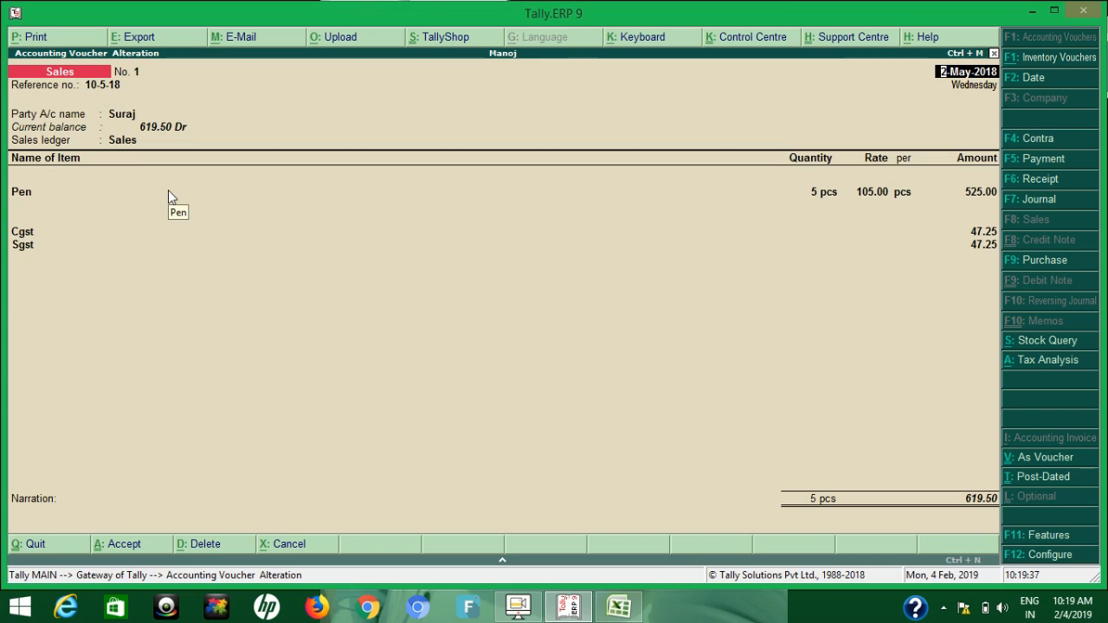
# Set up the sales voucher's export in Excel (Spreadsheet) format as Accounting Voucher.xlsx, with Open Exported File set to Yes
pyautogui.click(154, 41)
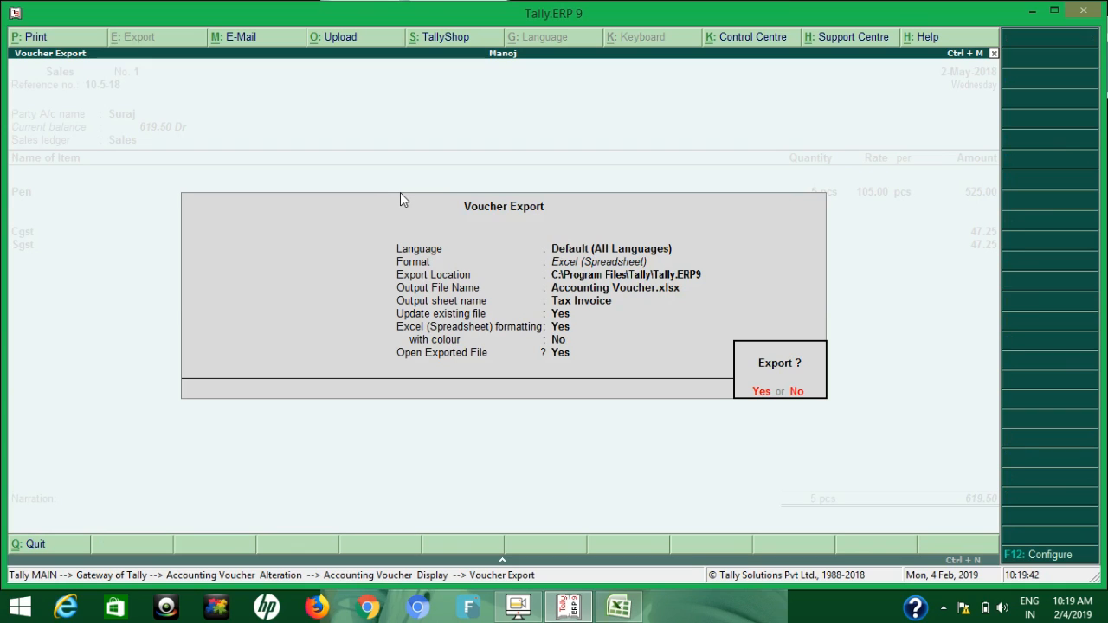
pyautogui.press('n')
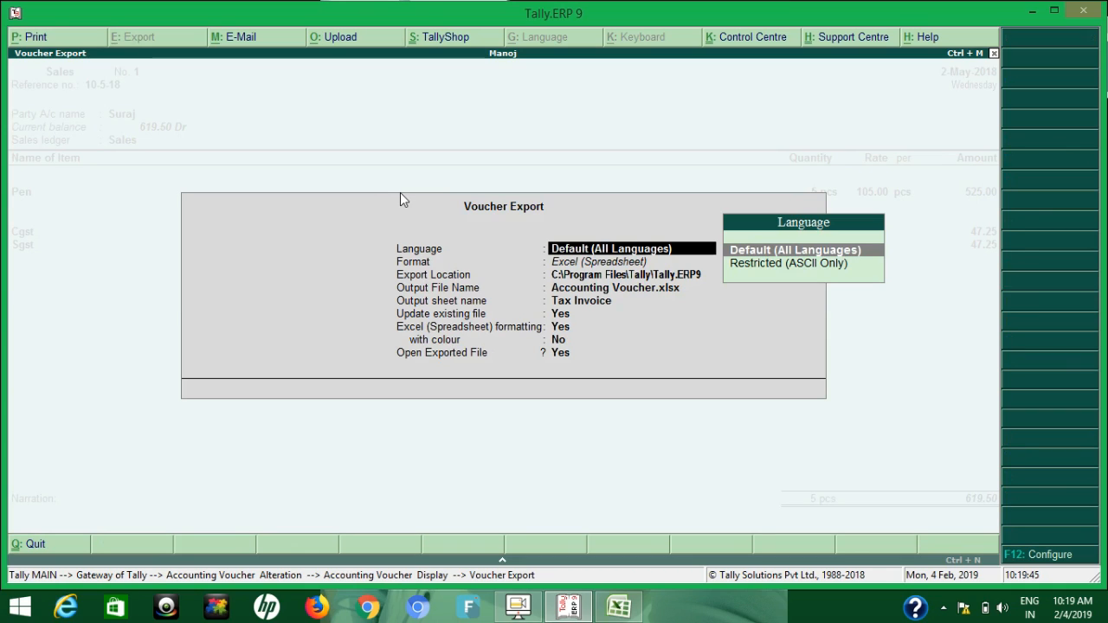
pyautogui.press('Return')
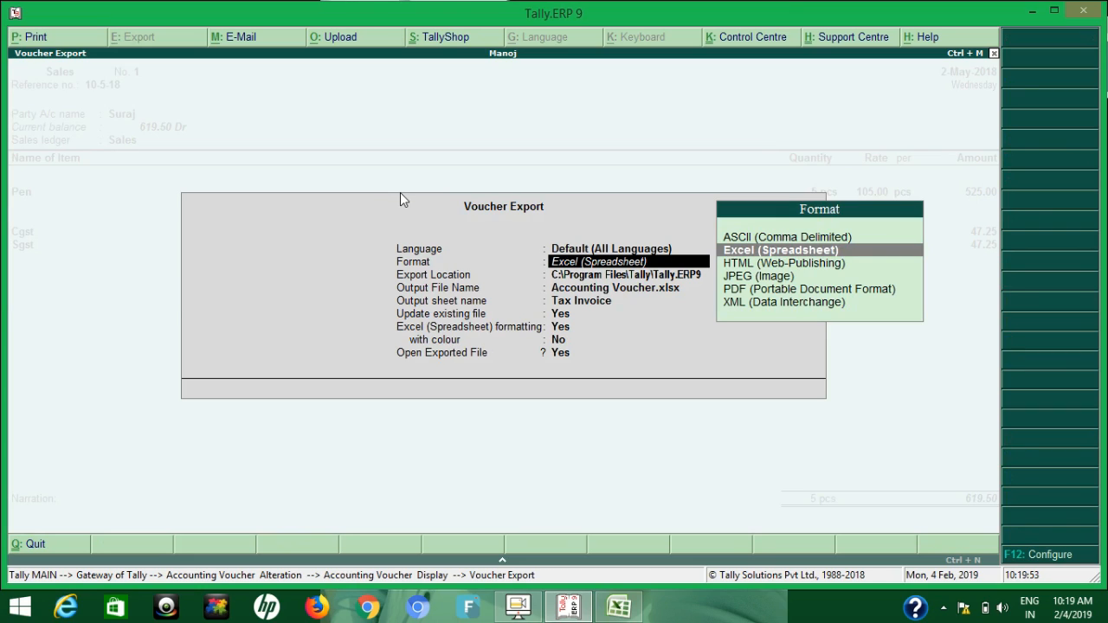
pyautogui.press('Return')
pyautogui.press('Return')
pyautogui.press('Return')
pyautogui.press('Return')
pyautogui.press('Return')
pyautogui.press('Return')
pyautogui.press('Return')
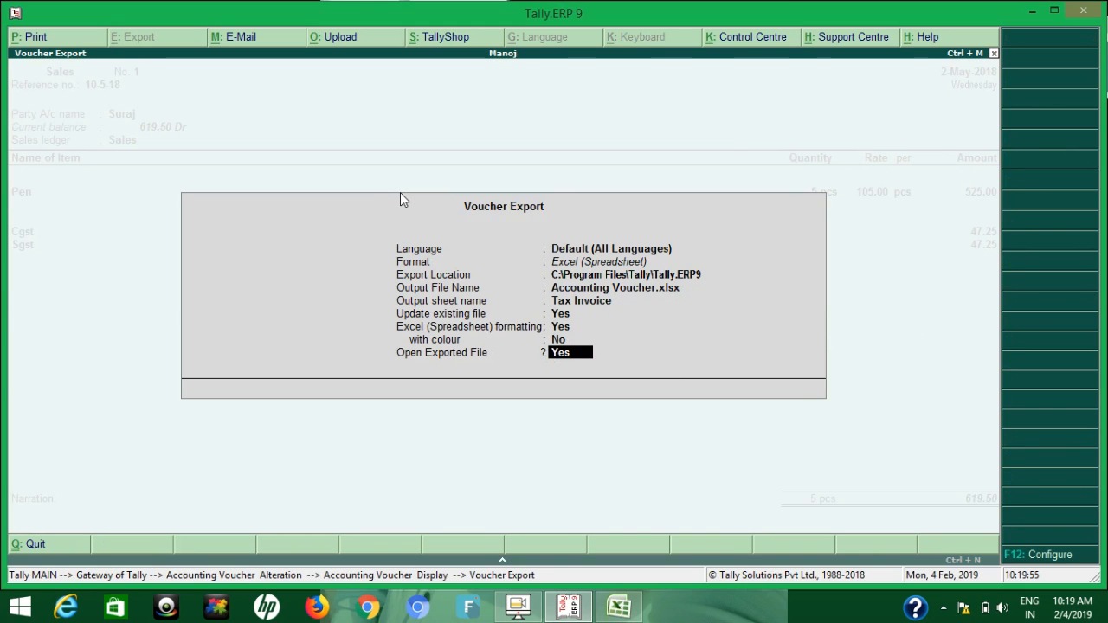
pyautogui.press('Return')
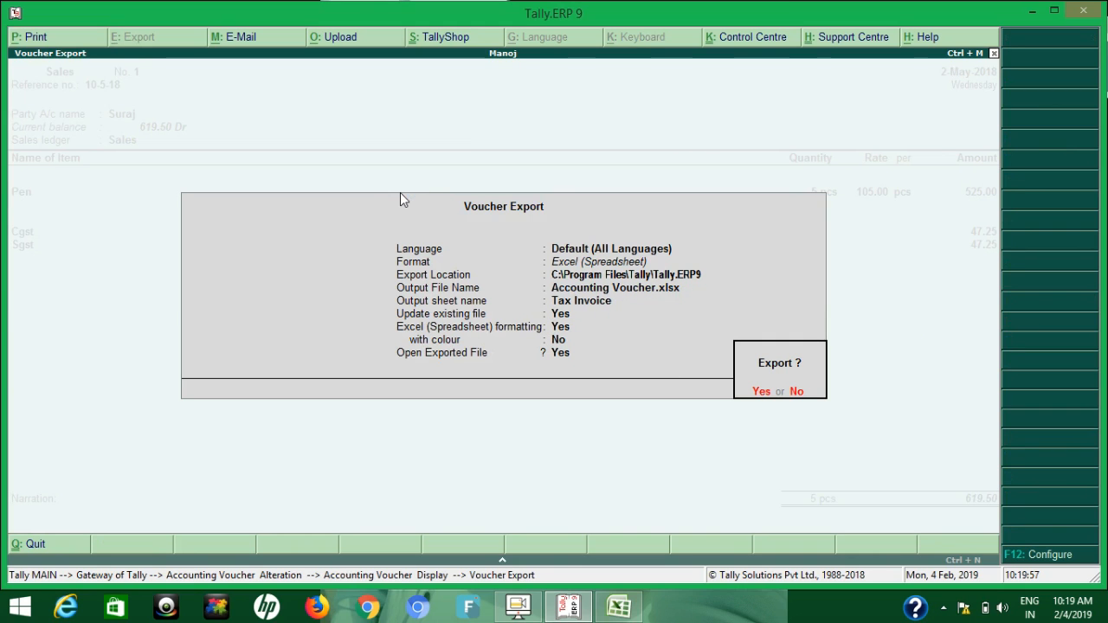
# Switch to the exported Accounting Voucher in Excel and change the invoice date in cell J4 to 5-May-2018
pyautogui.click(610, 608)
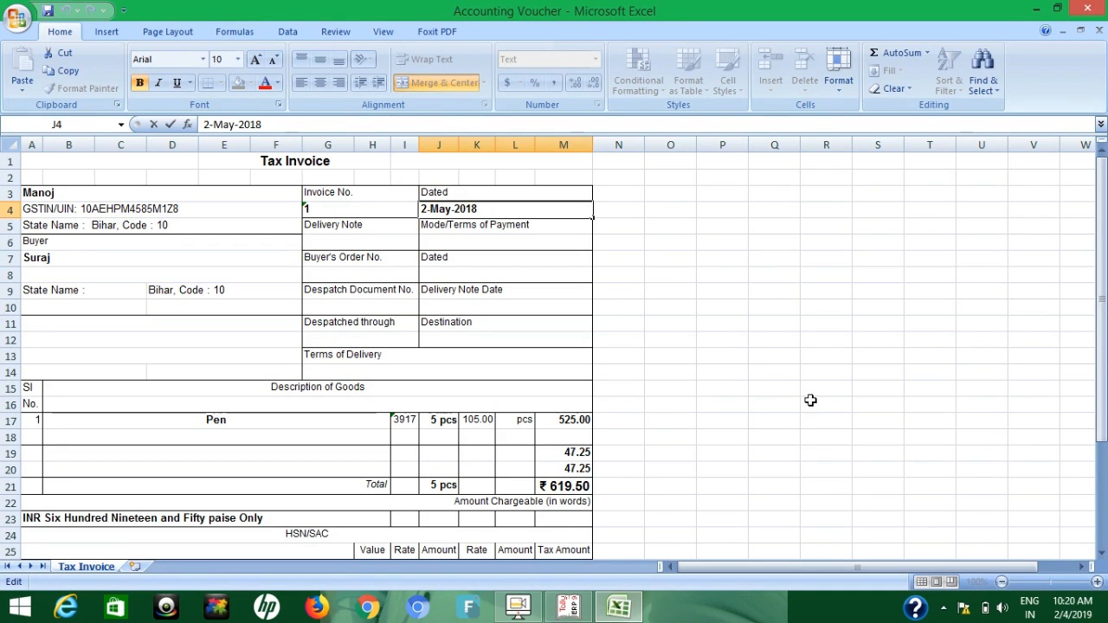
pyautogui.moveTo(1103, 359)
pyautogui.mouseDown()
pyautogui.moveTo(1105, 378)
pyautogui.moveTo(1104, 358)
pyautogui.mouseUp()
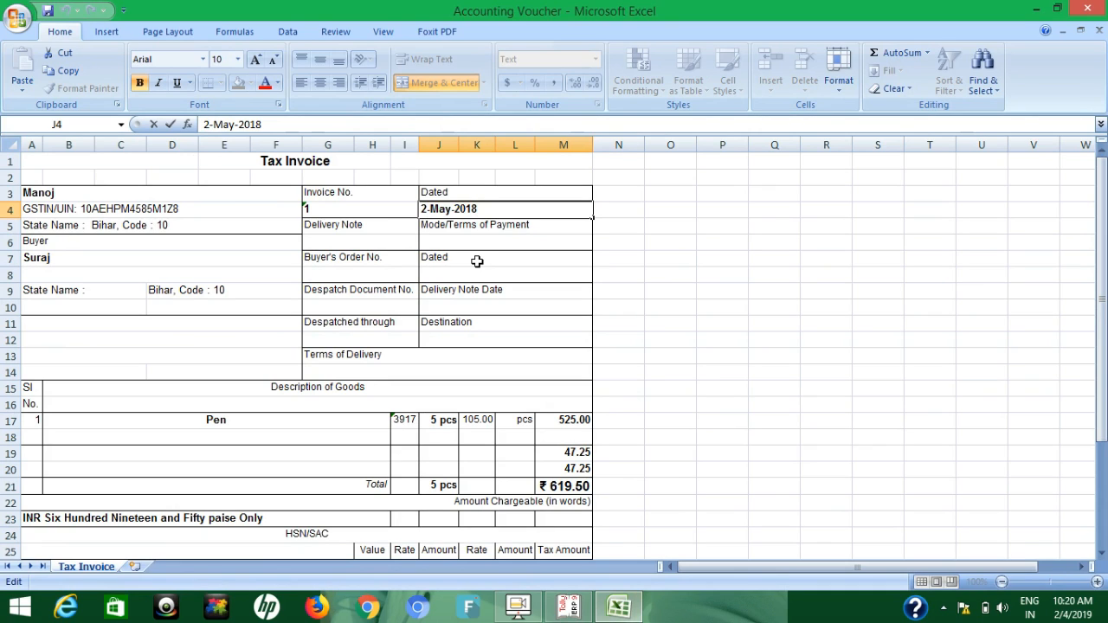
pyautogui.press('BackSpace')
pyautogui.write('5')
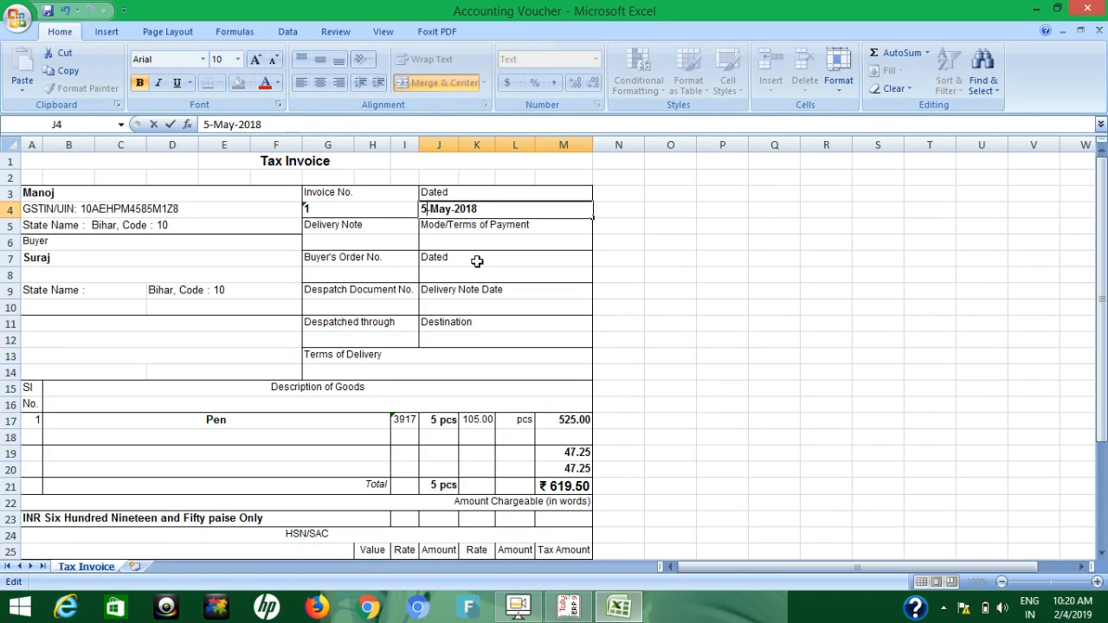